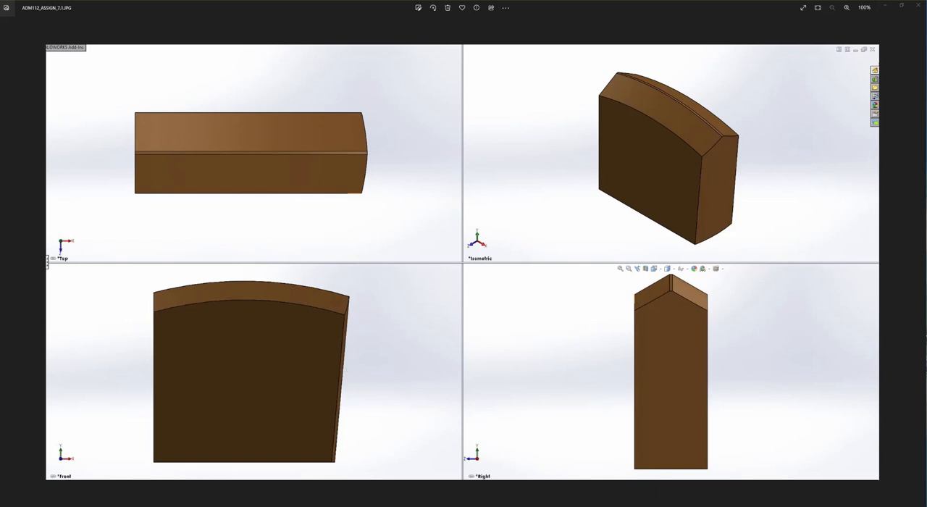
Switch to Adobe Acrobat Reader and review the part's dimensions and material in the ADM112_ASSIGN_7.1 drawings
click(372, 493)
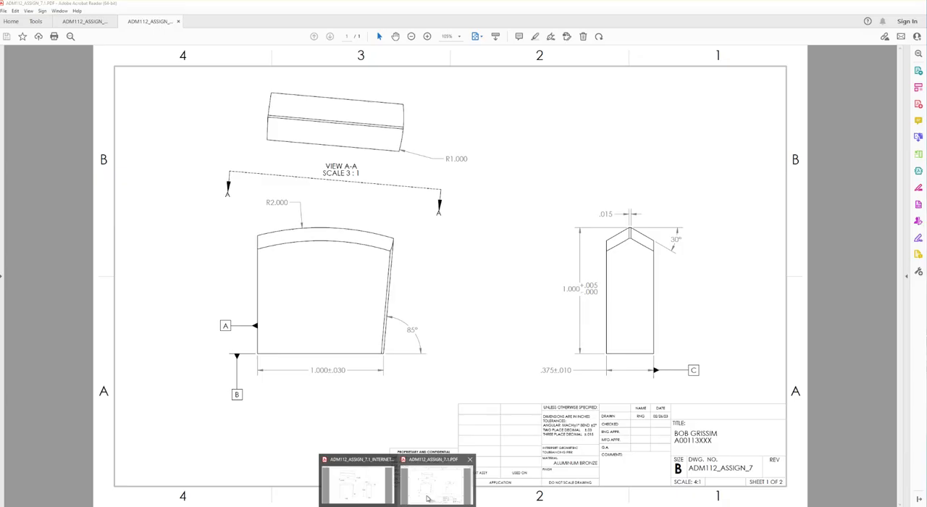
click(427, 486)
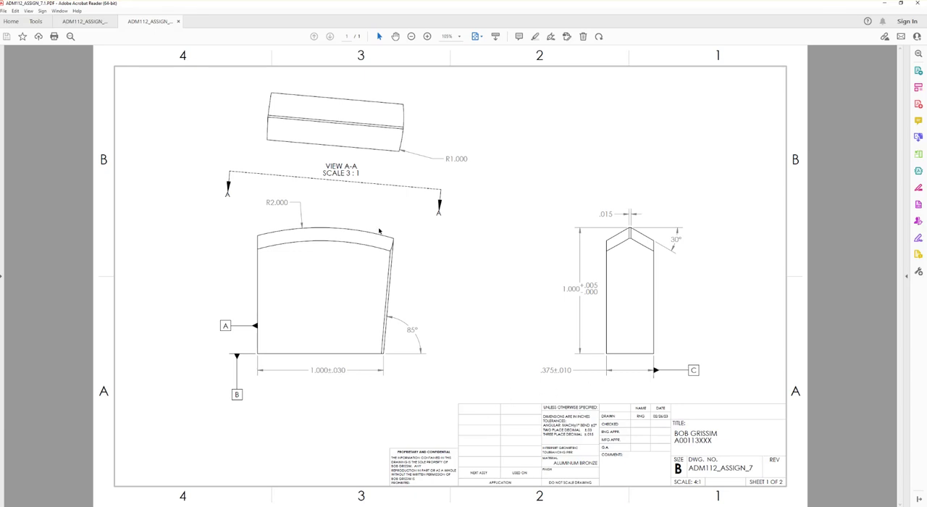
mouse_move(359, 493)
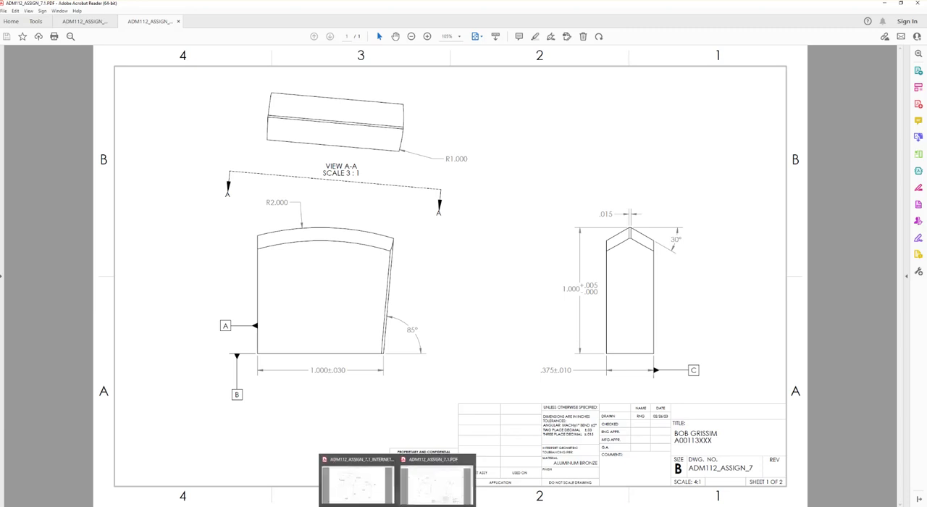
click(422, 498)
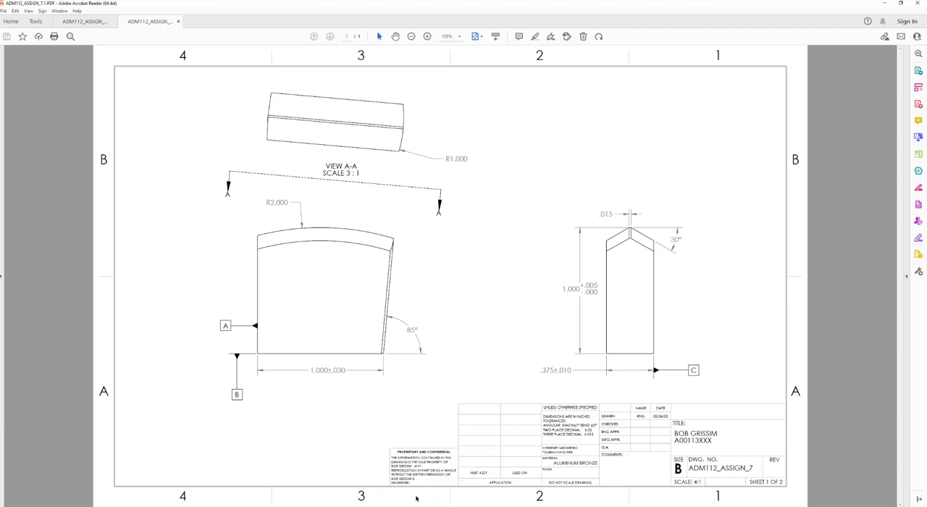
click(105, 22)
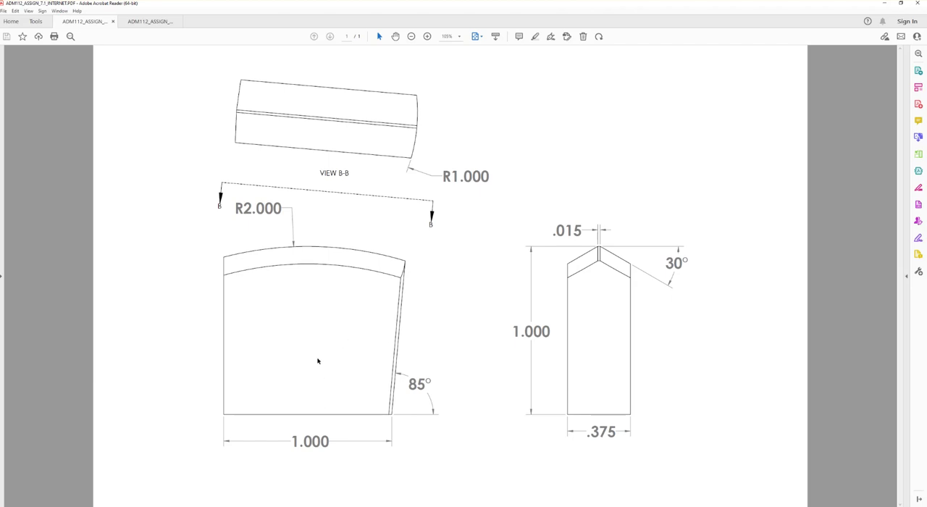
Switch to SOLIDWORKS and create a new part document
key(alt+Tab)
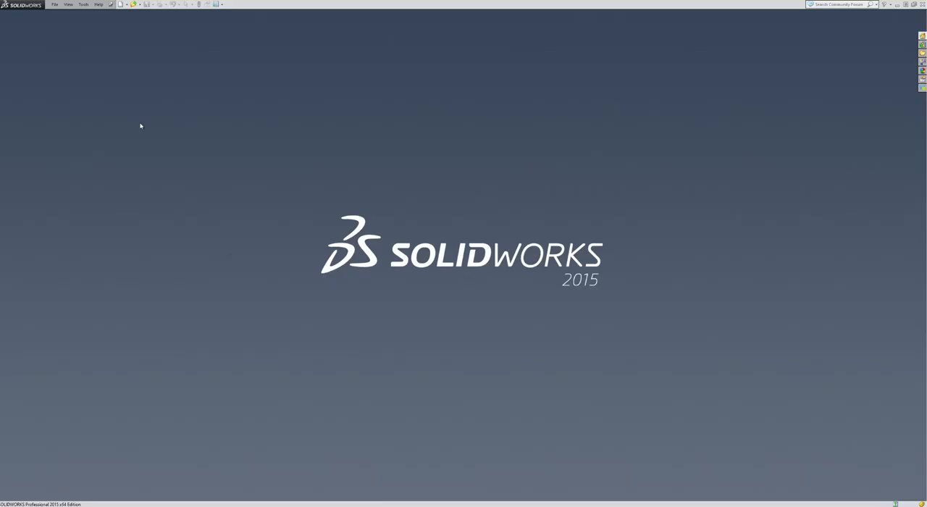
click(120, 5)
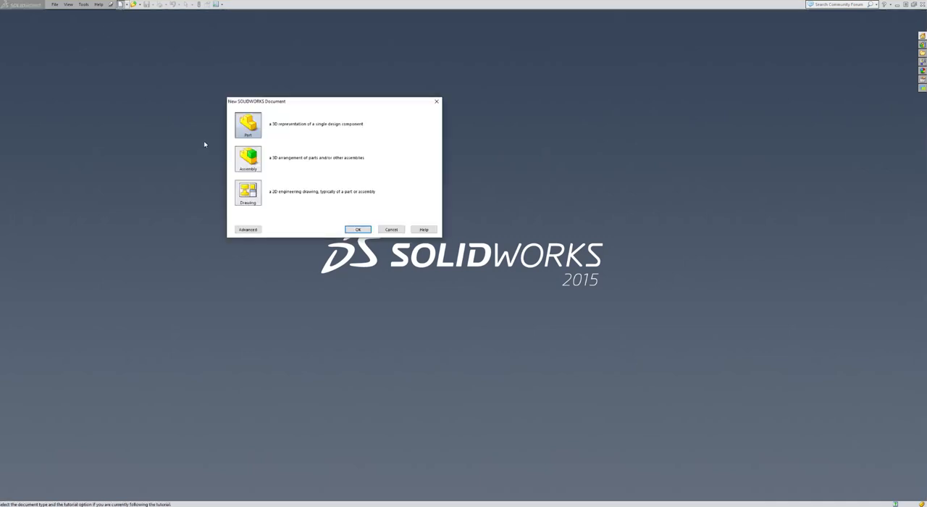
click(357, 230)
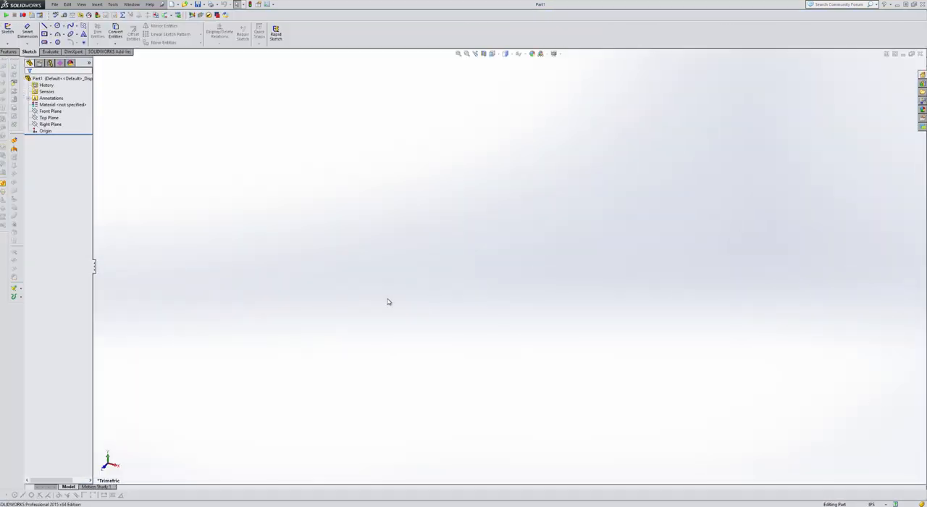
Assign the Aluminum Bronze material from the Copper Alloys category to the part
click(66, 105)
right_click(72, 106)
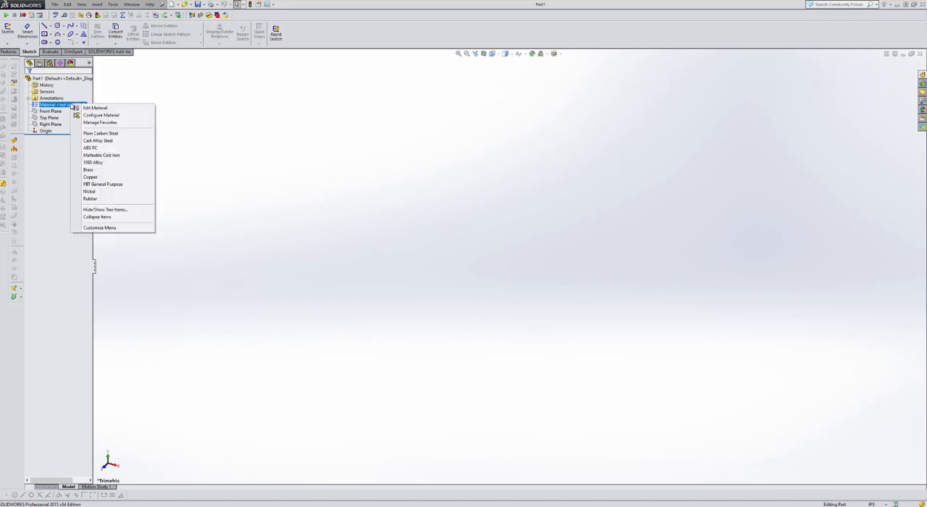
click(89, 108)
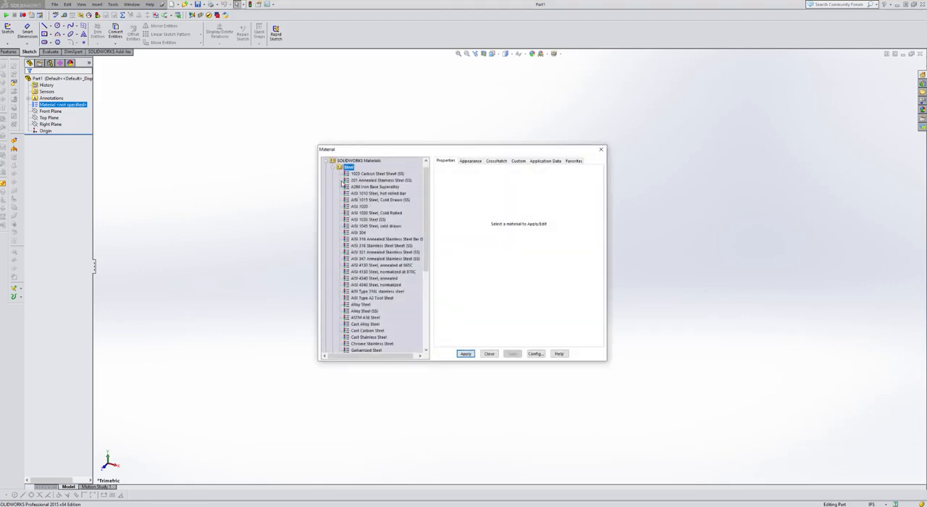
click(333, 168)
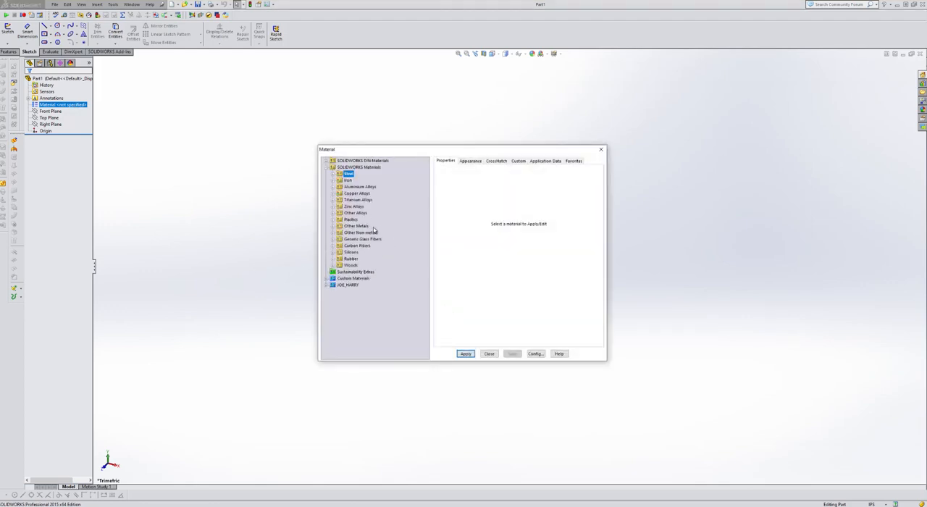
click(333, 188)
scroll(373, 221, up, 2)
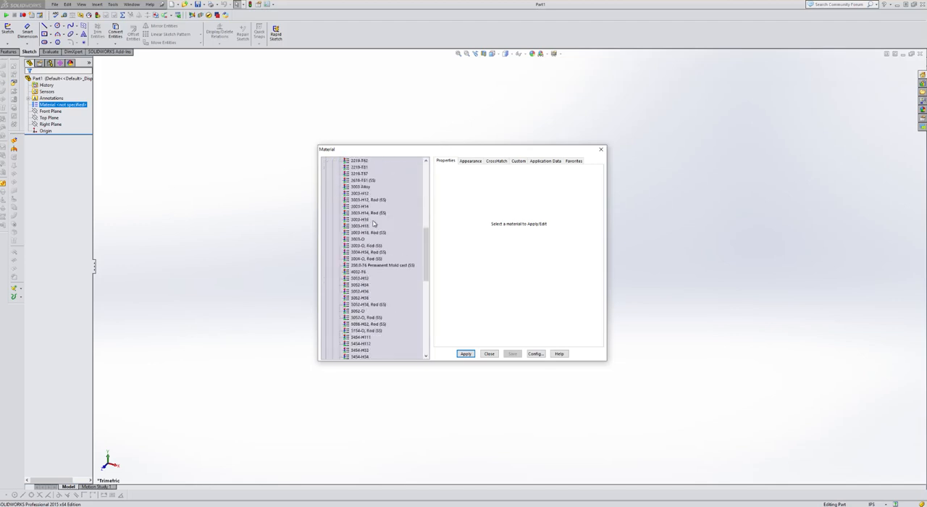
click(334, 187)
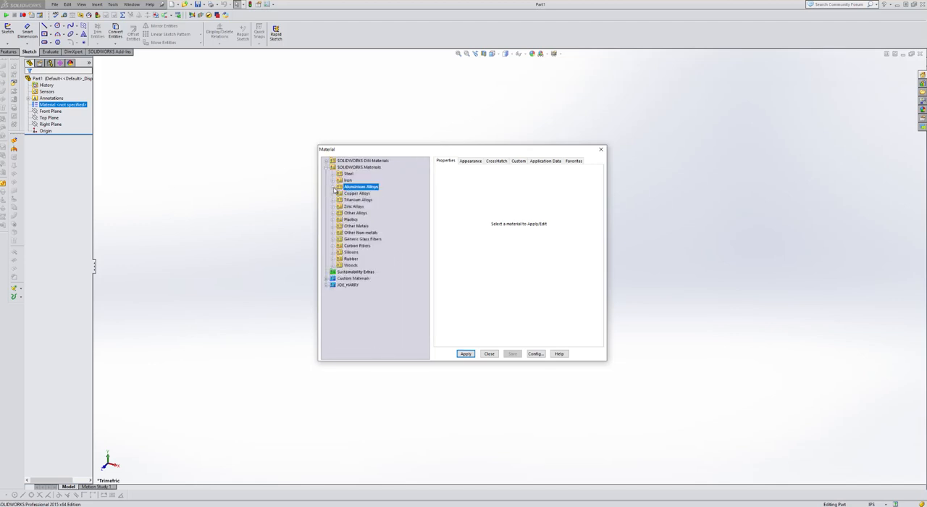
click(334, 193)
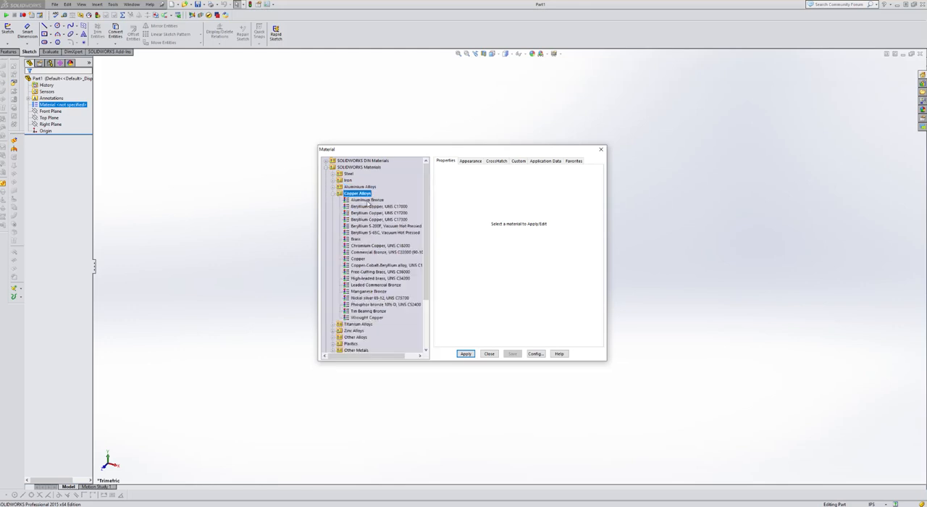
click(368, 201)
click(465, 354)
click(484, 354)
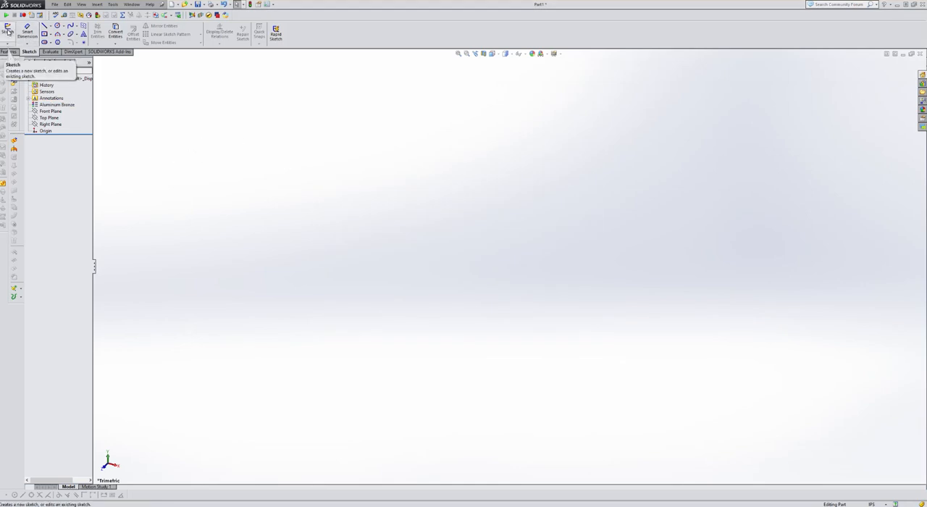
Start an Extruded Boss/Base with a new sketch on the Front Plane
click(9, 52)
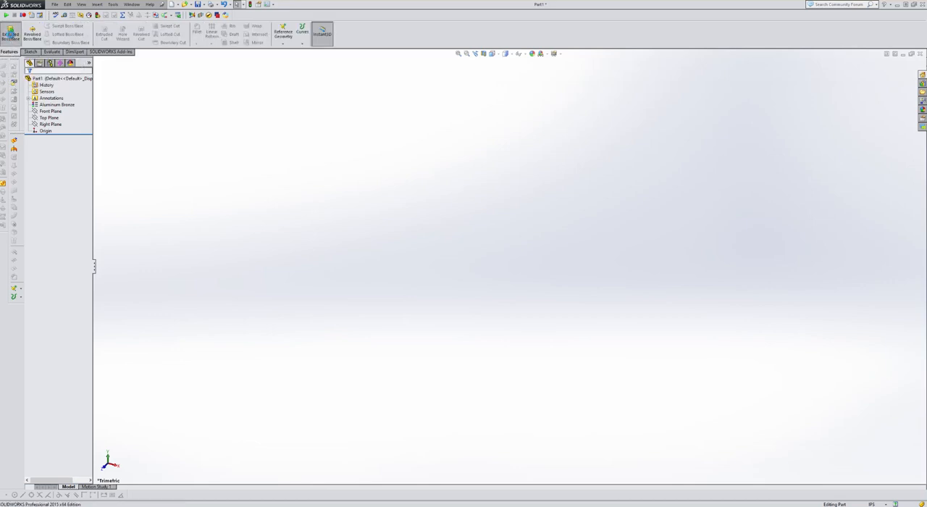
click(10, 34)
click(392, 151)
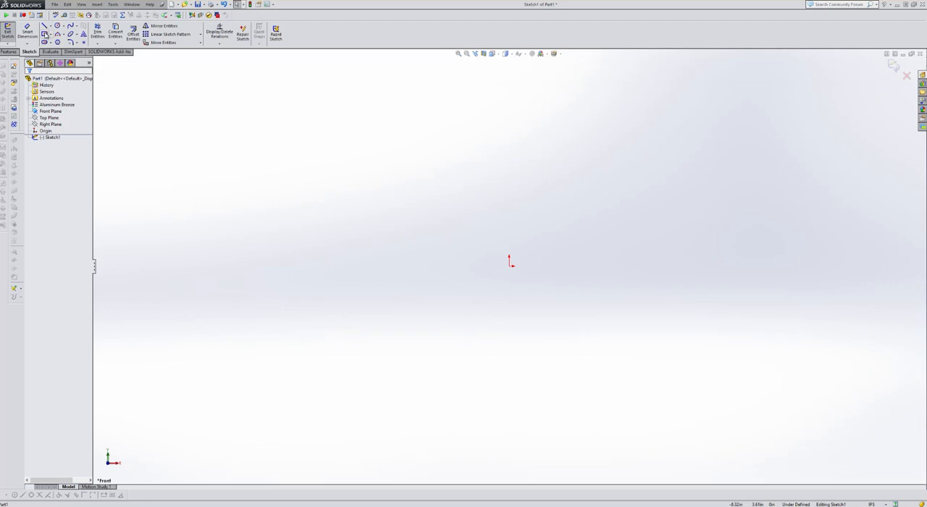
Sketch a corner rectangle about 3.16 by 1.57 in just above the origin
click(51, 34)
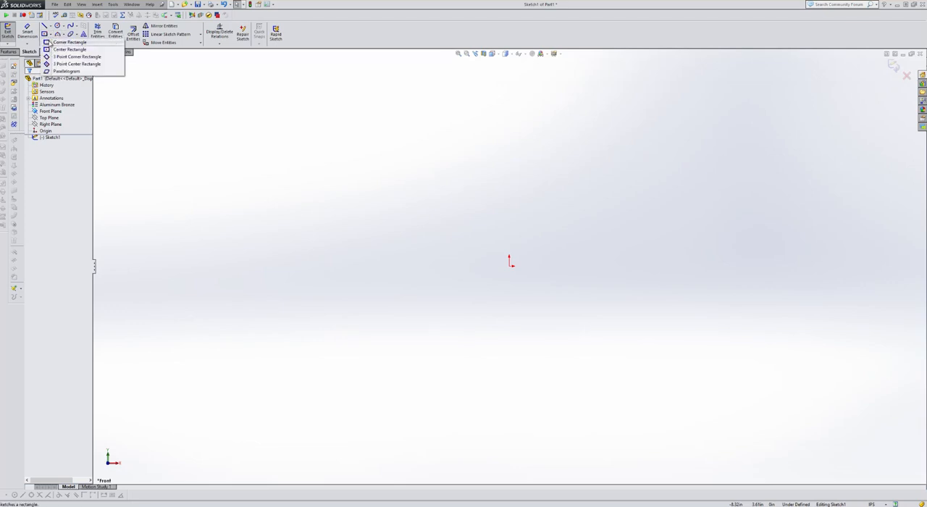
click(49, 42)
click(432, 160)
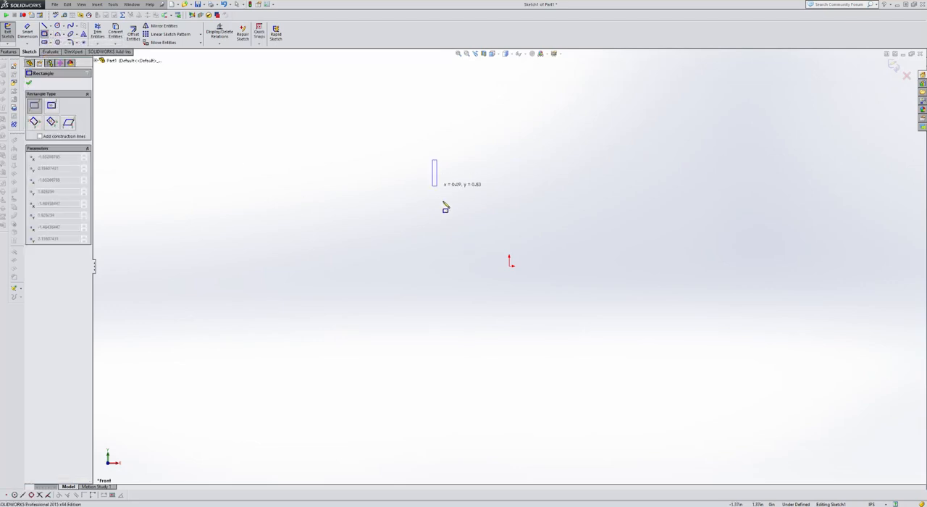
click(588, 237)
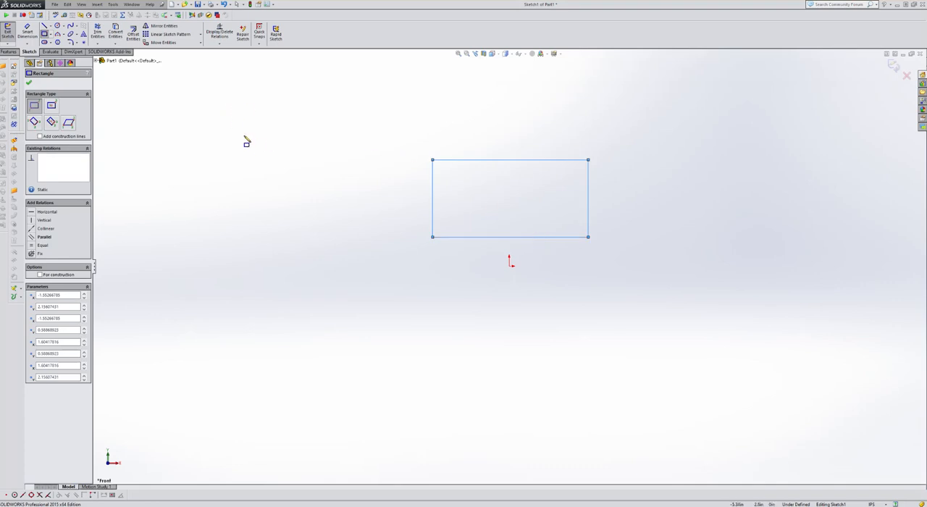
key(Escape)
Add a Midpoint relation between the rectangle's bottom line and the origin
click(219, 43)
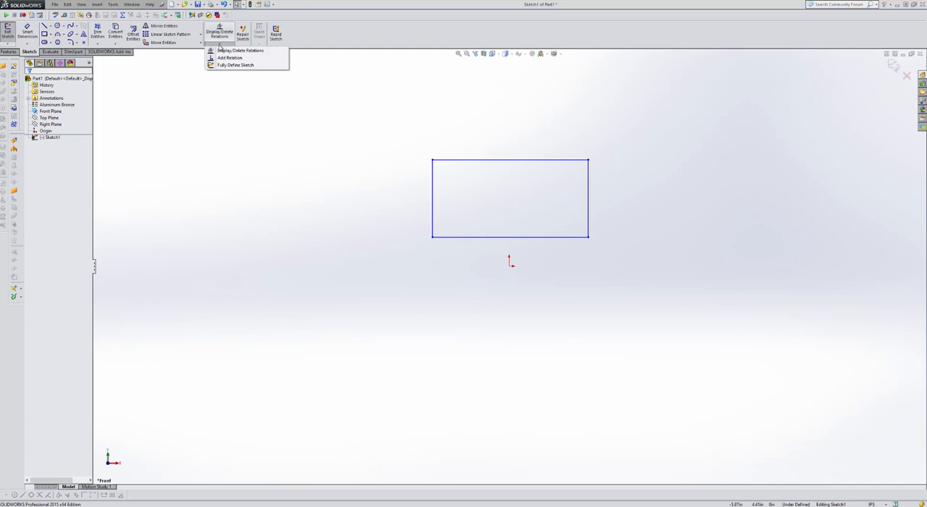
click(229, 58)
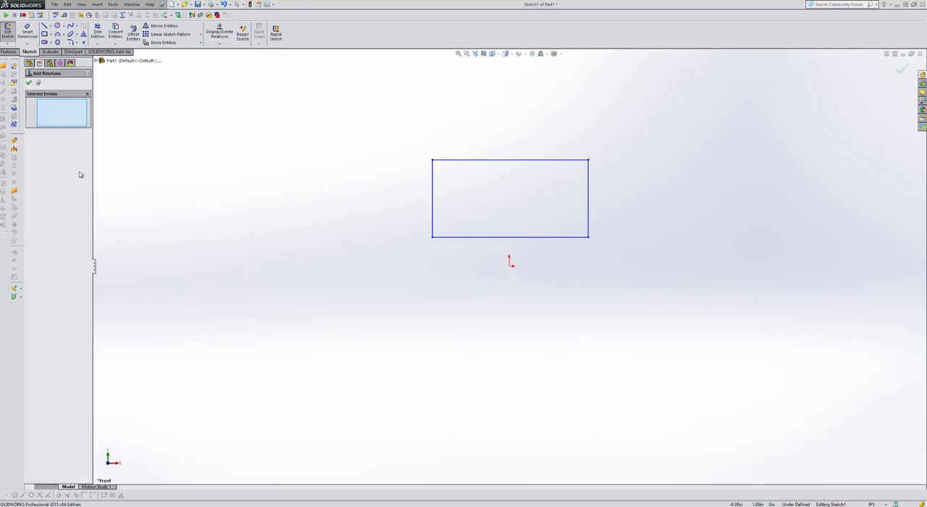
click(510, 263)
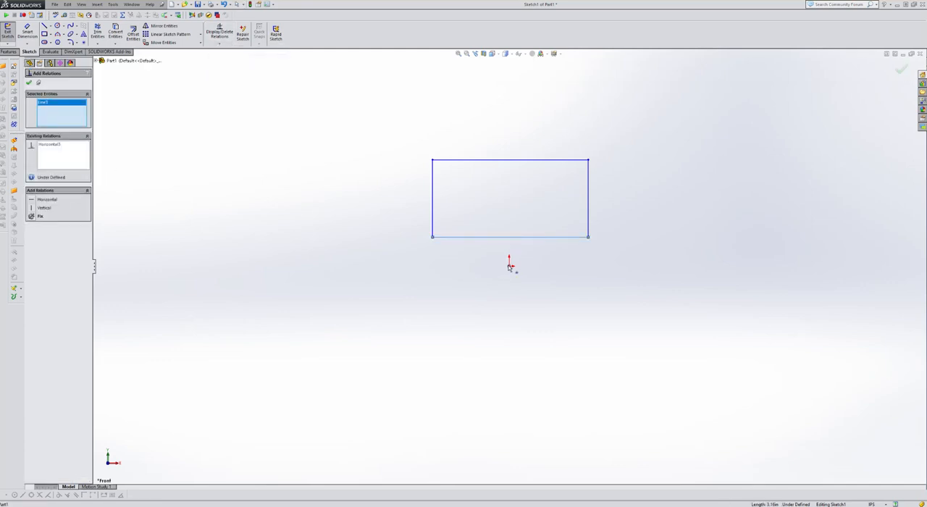
click(511, 236)
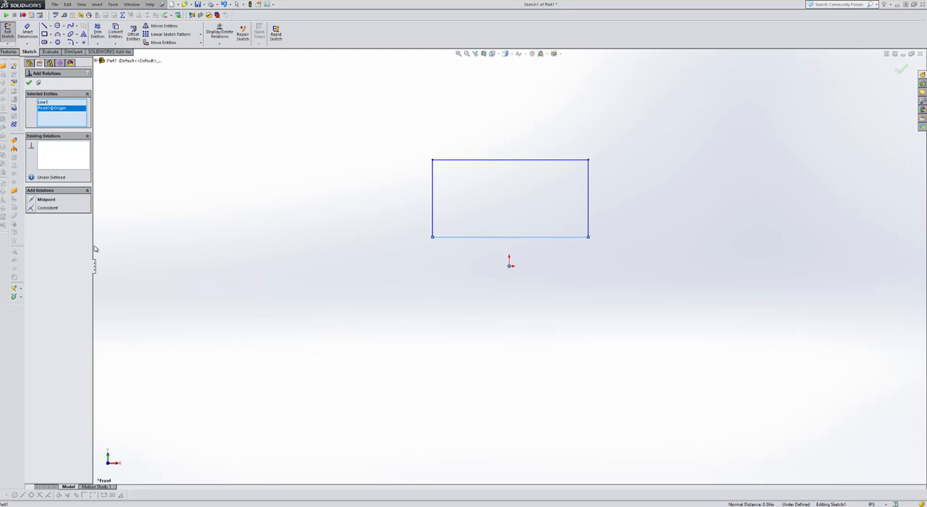
click(43, 199)
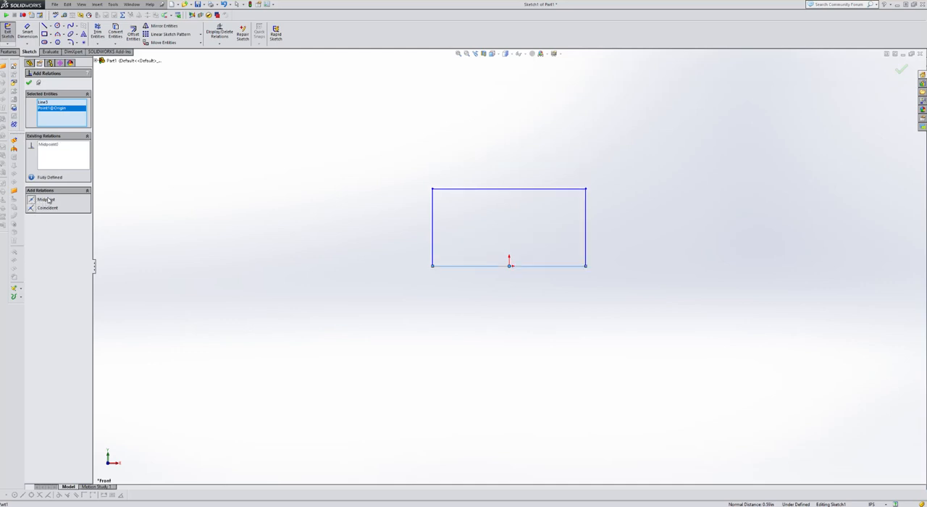
Delete the Vertical relation from the rectangle's right-hand line
click(219, 44)
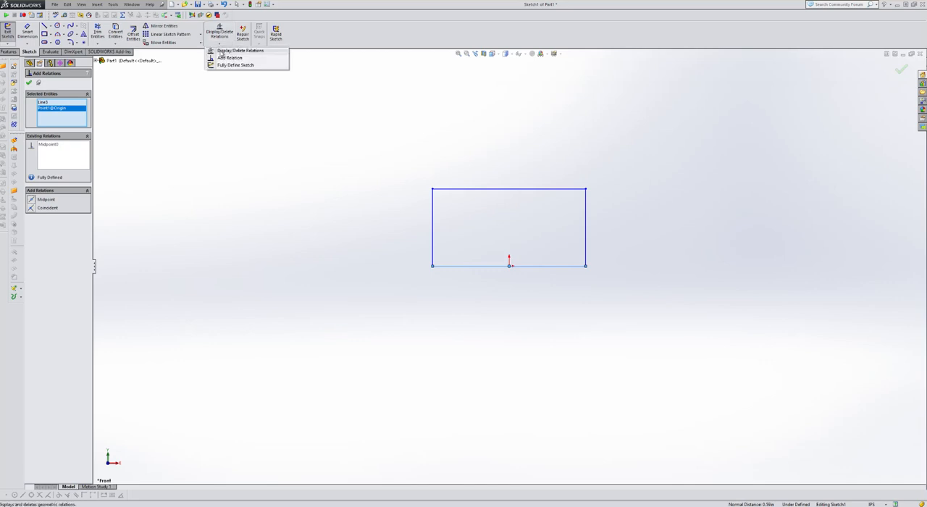
click(221, 50)
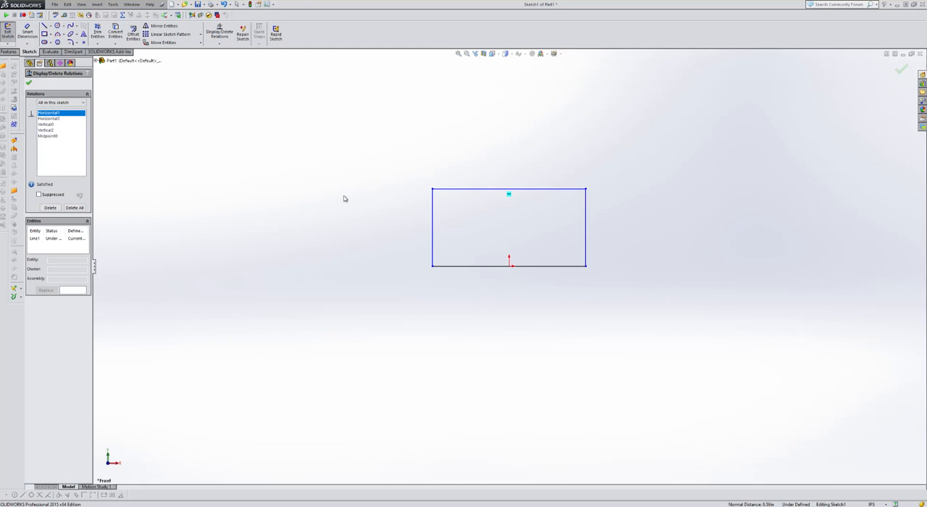
click(586, 239)
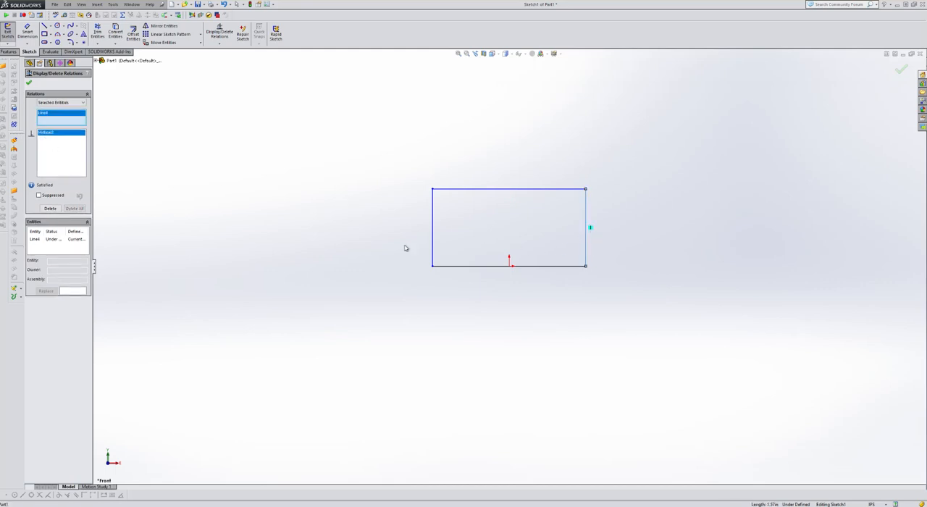
click(50, 208)
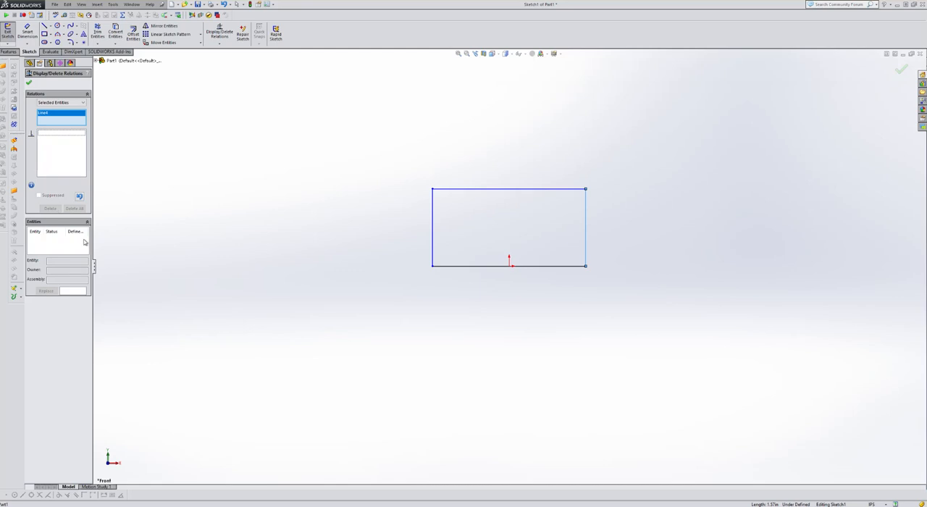
Dimension the angle between the profile's bottom line and right-hand line at 95°
click(28, 31)
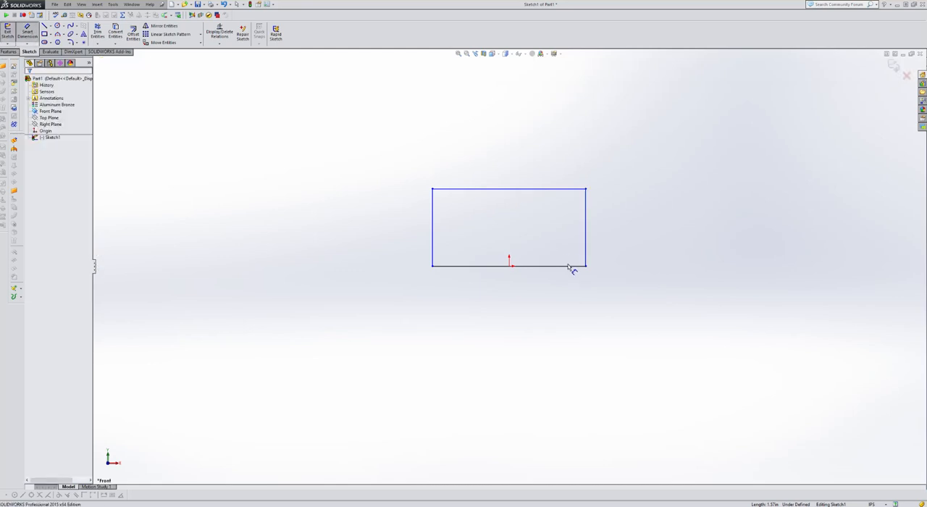
click(572, 266)
click(585, 249)
click(576, 251)
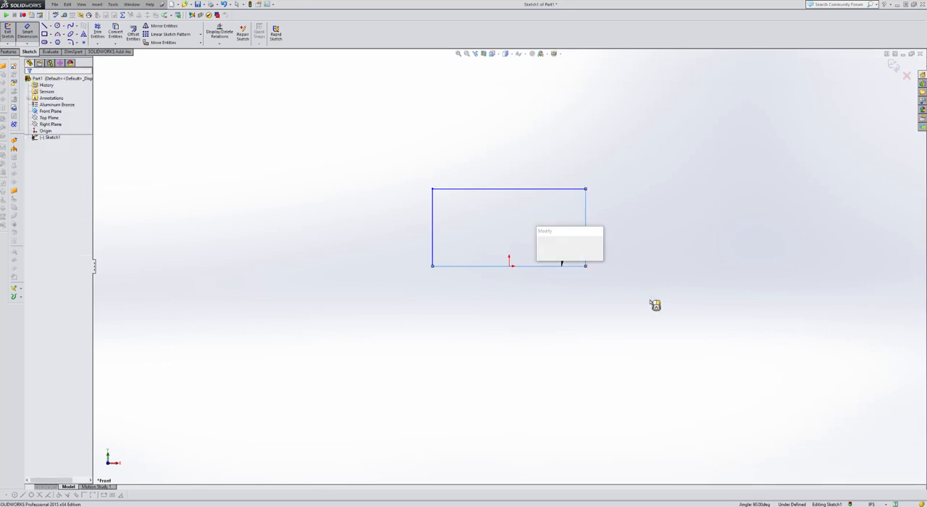
text(90)
key(Return)
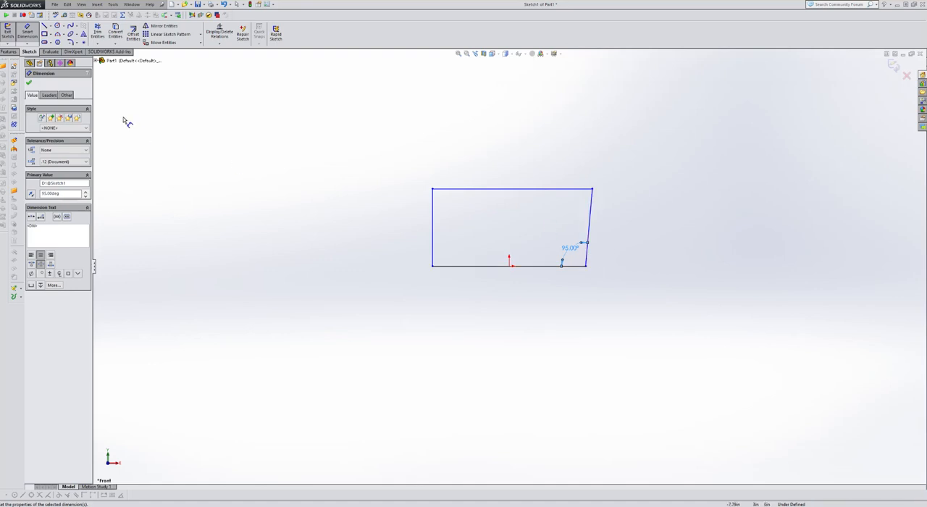
Dimension the profile's bottom line to a length of 1 in
click(497, 271)
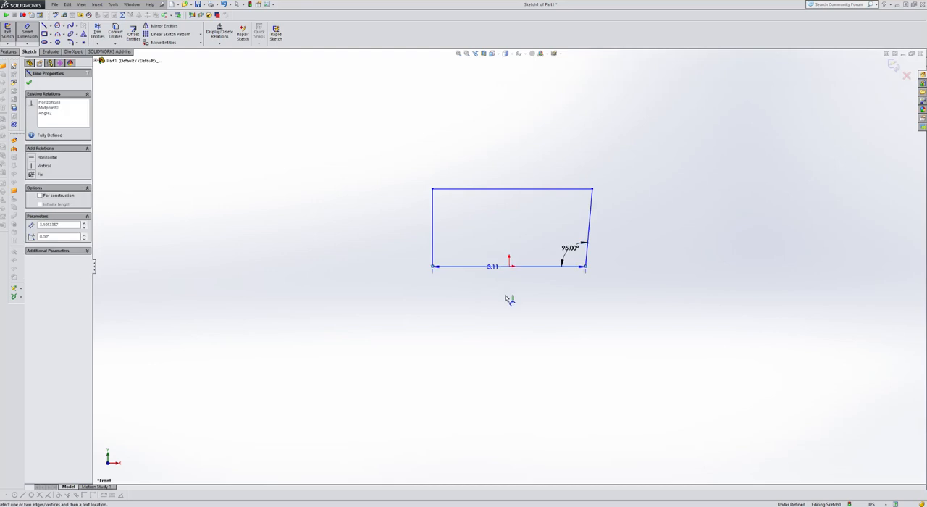
click(509, 297)
text(1)
key(Return)
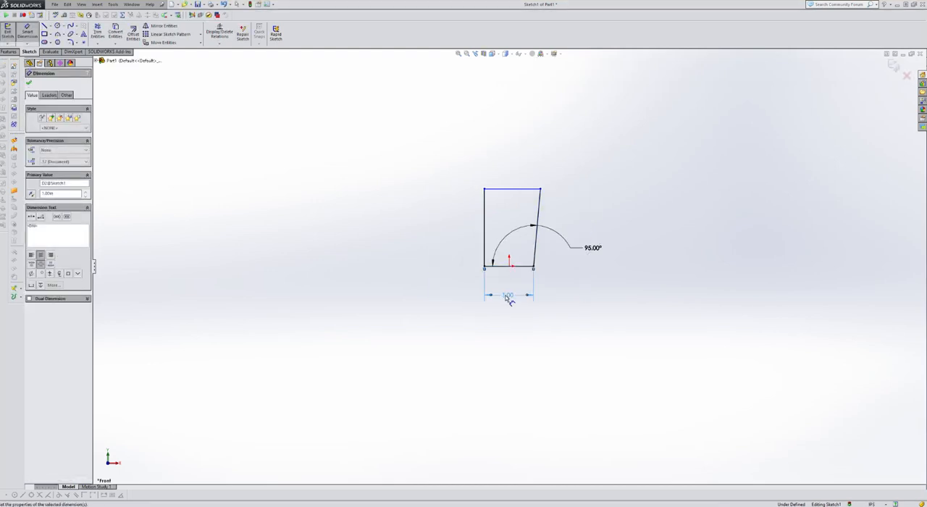
scroll(592, 201, down, 2)
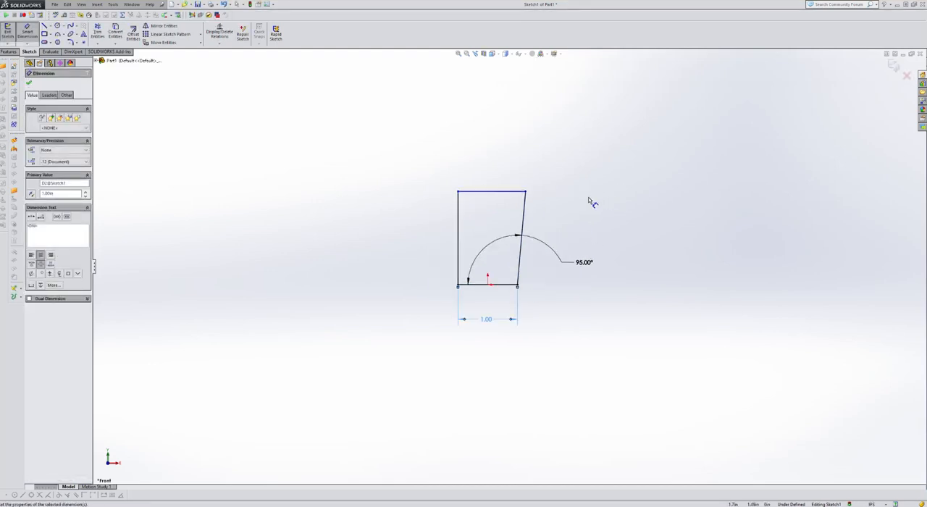
Dimension the profile's left-hand vertical line to a length of 1 in
click(453, 255)
click(437, 252)
text(1)
key(Return)
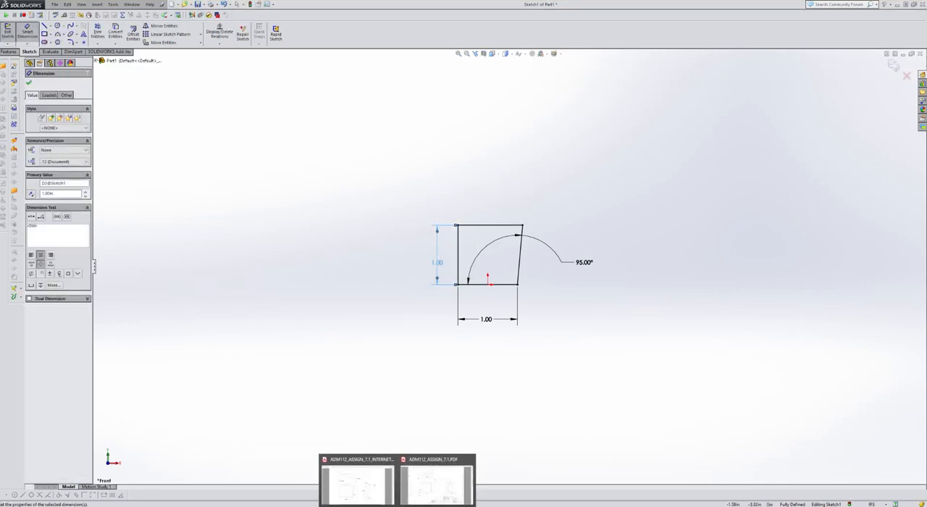
Consult the part drawings in Adobe Acrobat Reader, then return to SOLIDWORKS and extrude the profile 0.375 in using Mid Plane
click(420, 497)
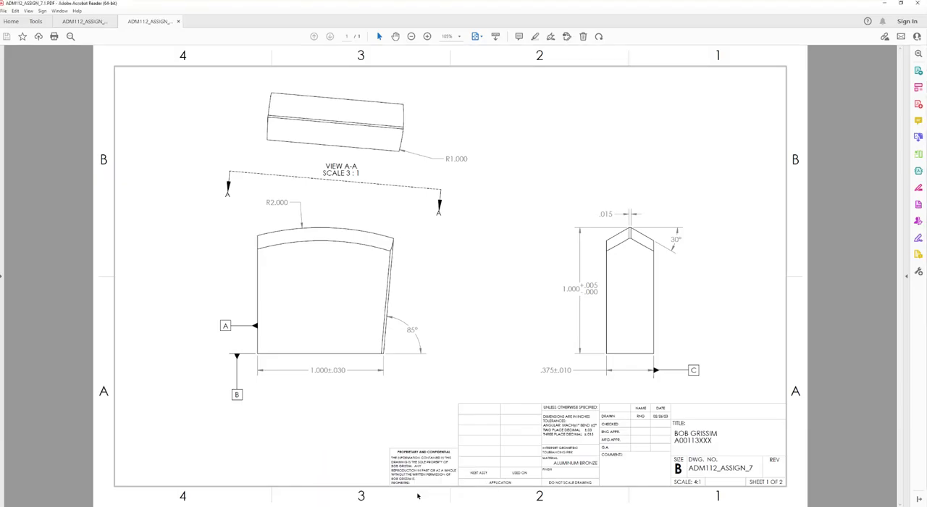
click(84, 21)
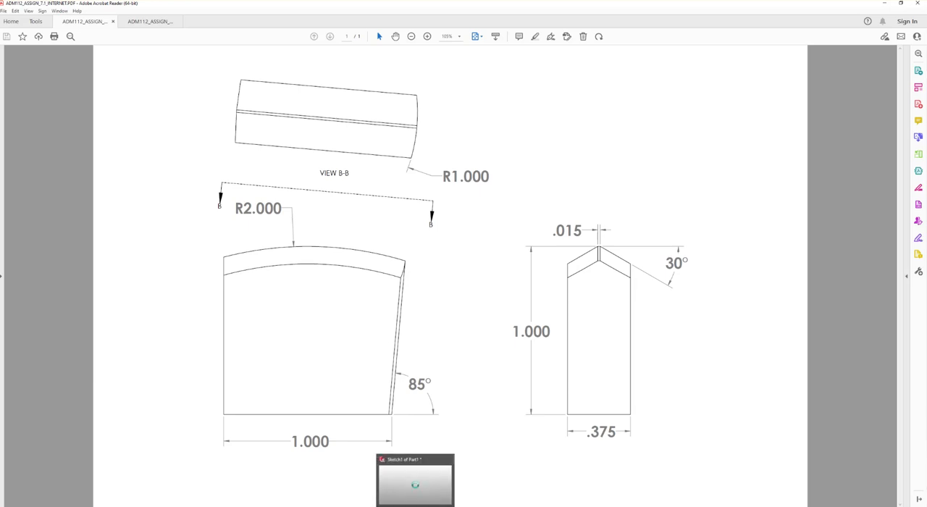
click(415, 506)
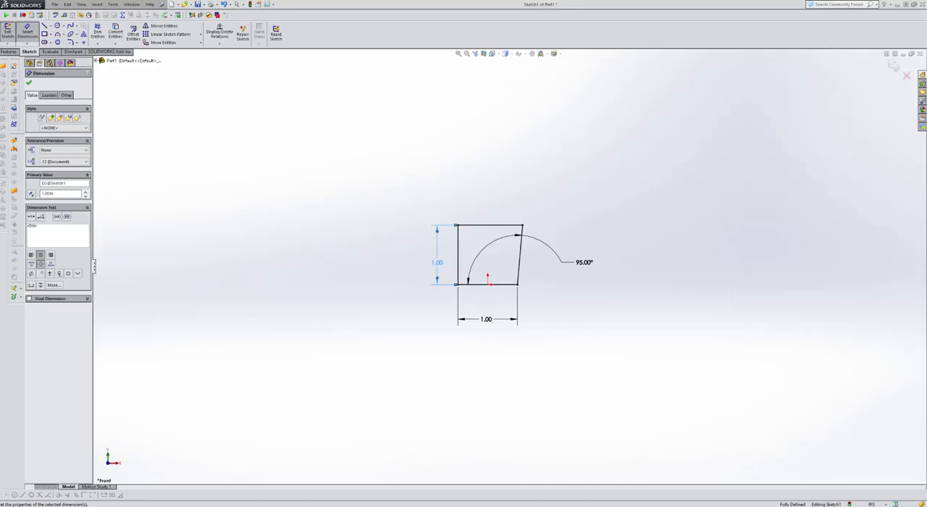
click(361, 254)
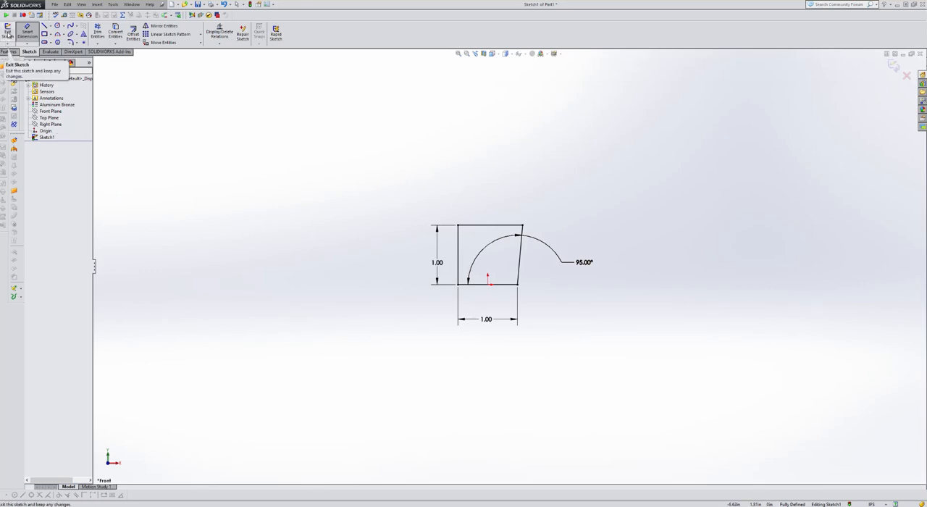
click(8, 35)
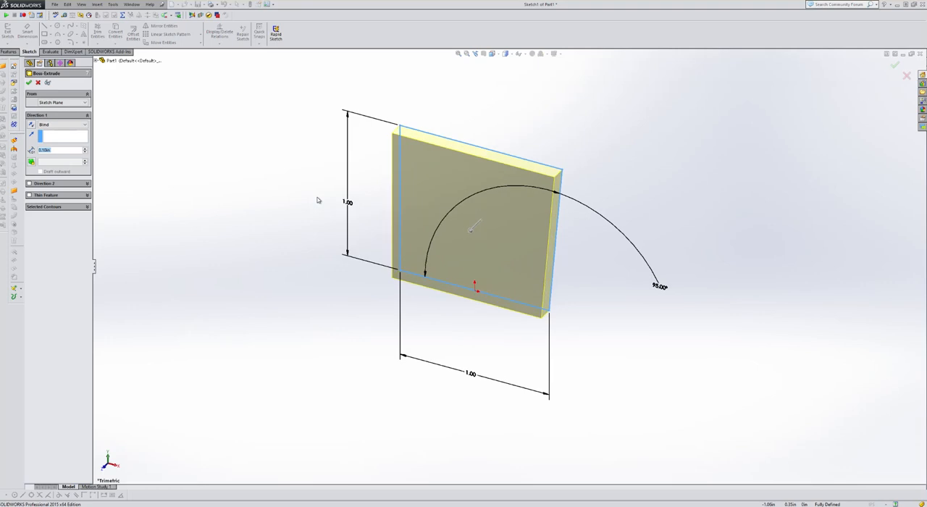
click(66, 128)
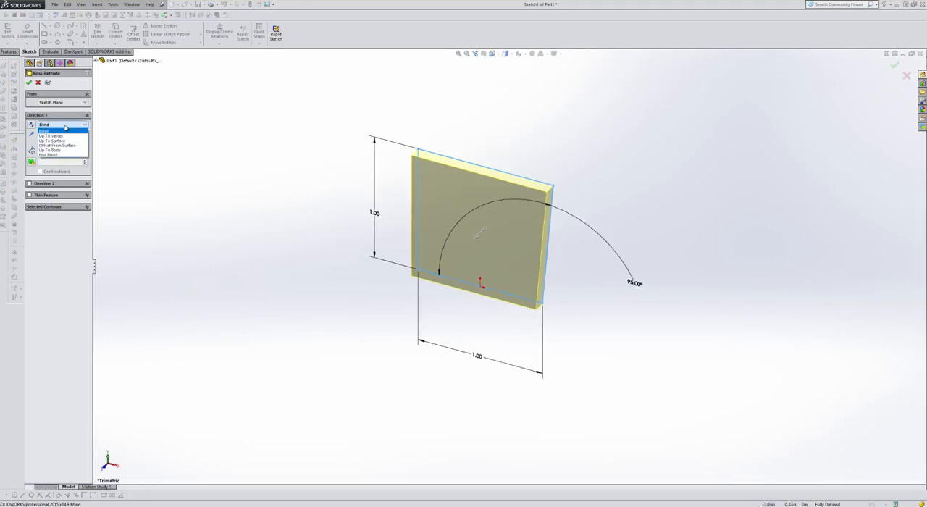
click(60, 155)
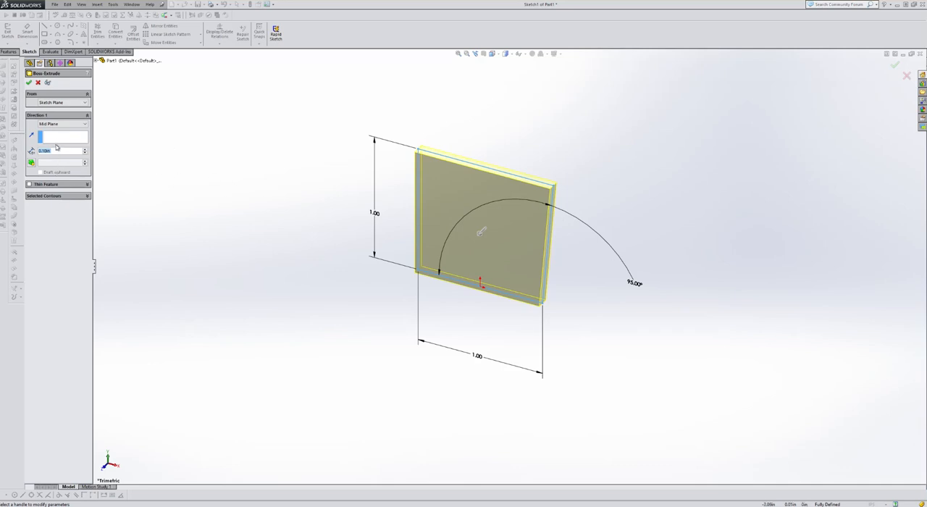
text(.375)
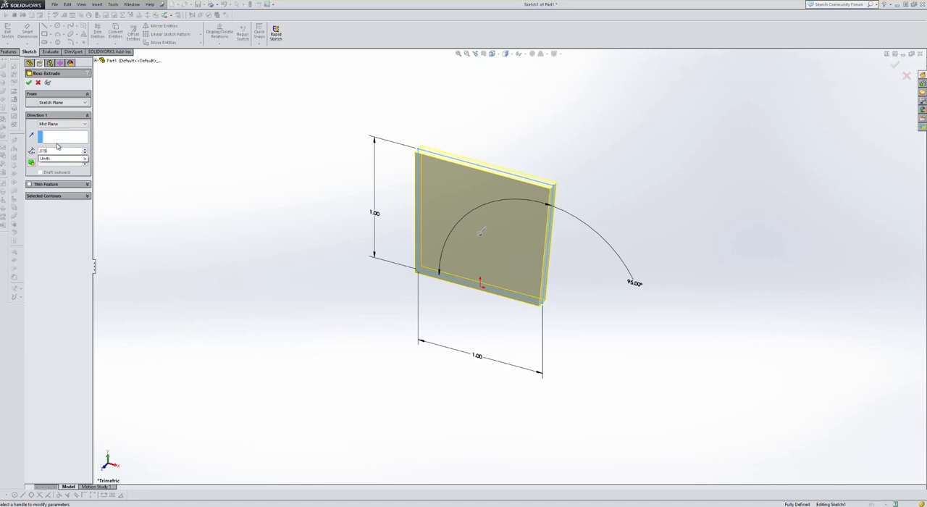
key(Return)
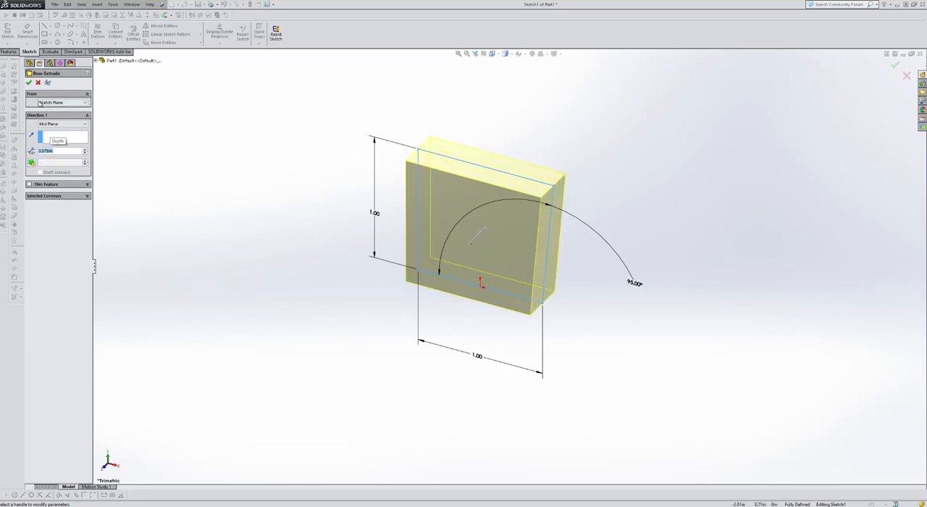
click(29, 82)
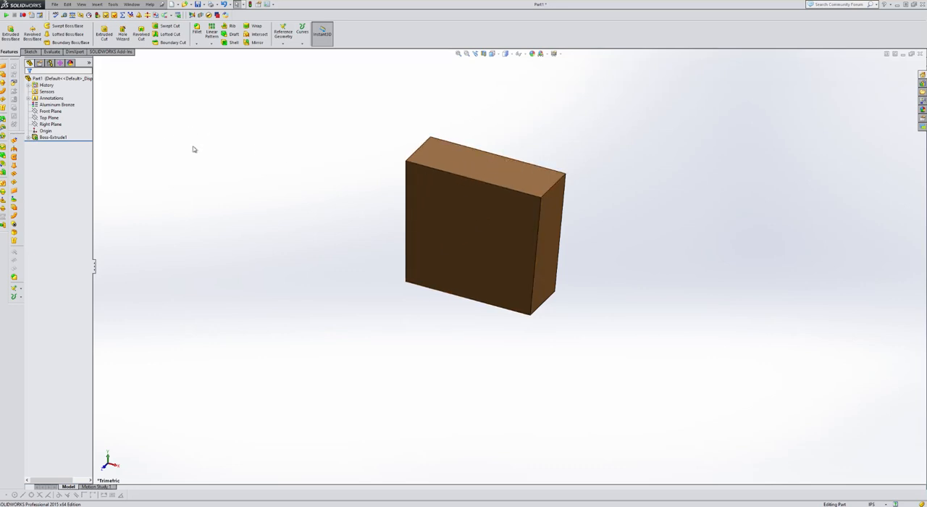
Check the internet version of the drawing in Adobe Acrobat Reader and start a Revolved Cut sketch on the Right Plane
mouse_move(397, 506)
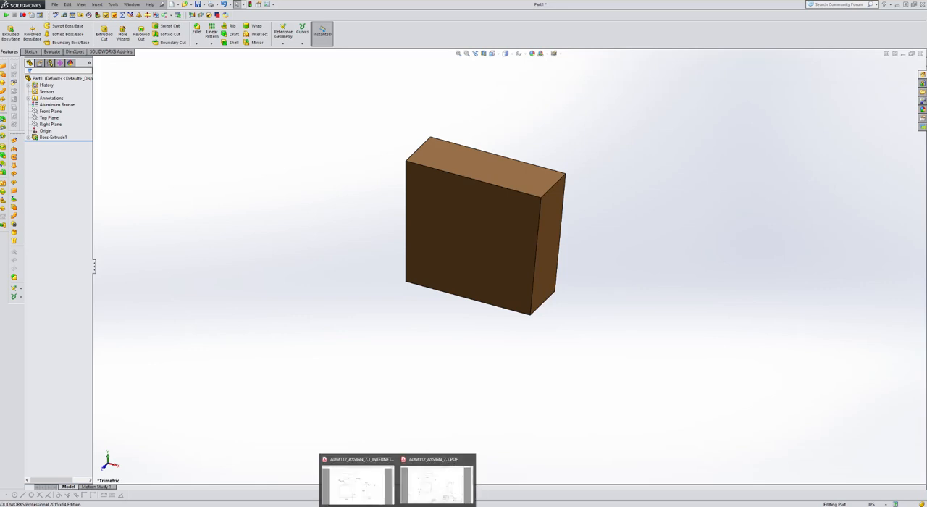
click(358, 495)
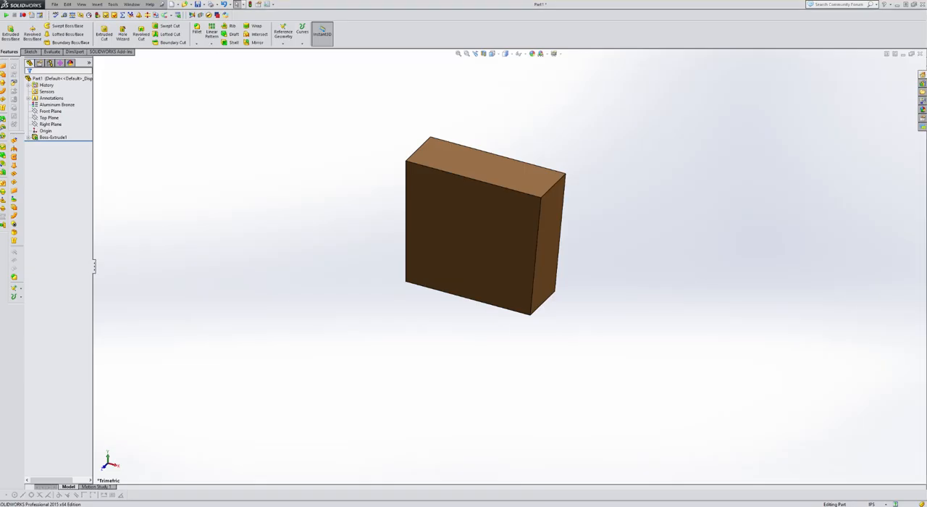
click(63, 113)
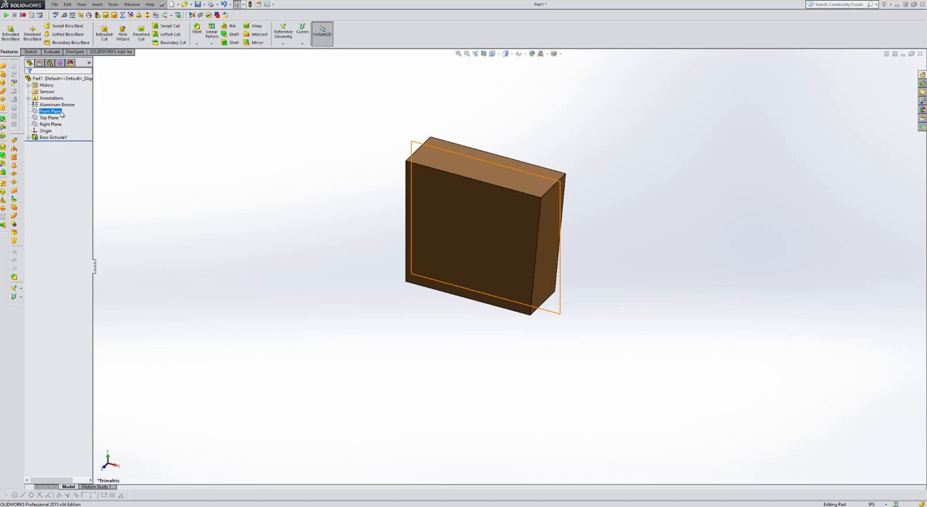
click(55, 118)
click(52, 124)
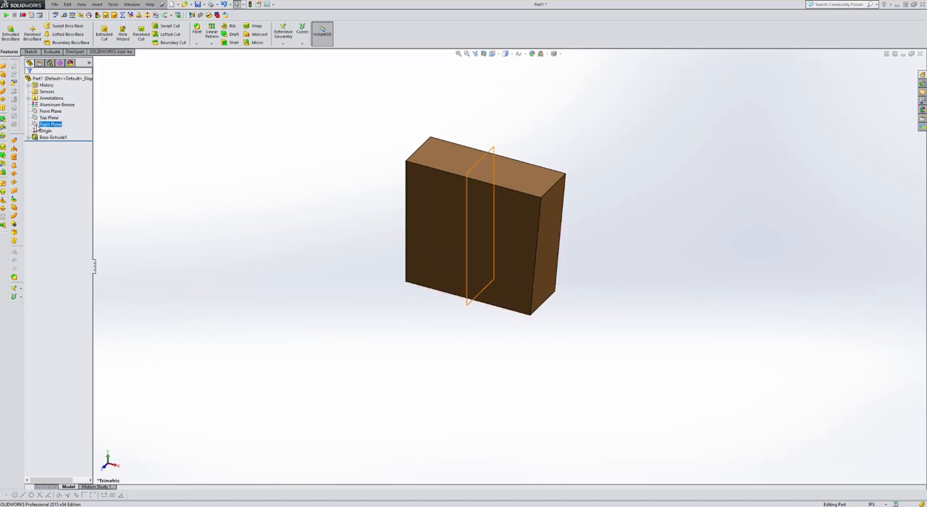
click(149, 36)
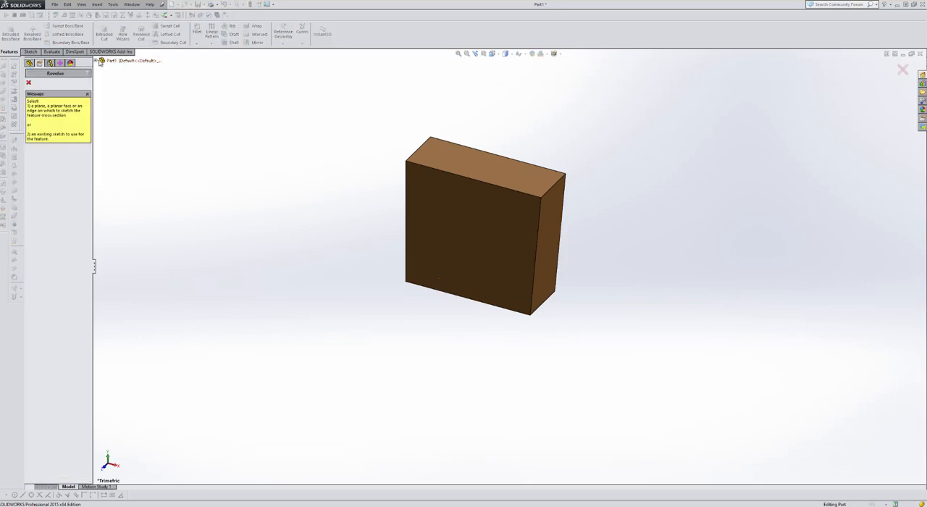
click(101, 60)
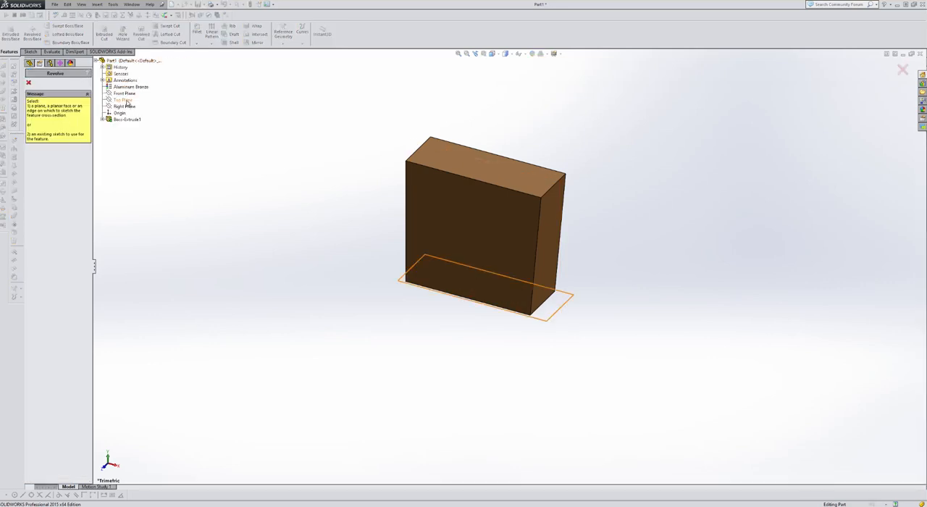
click(125, 106)
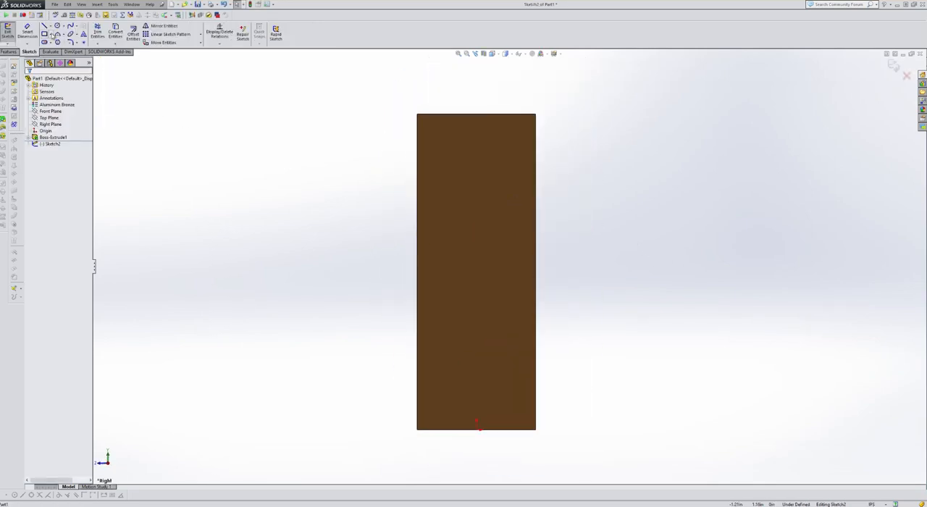
Sketch a closed profile about 0.52 in wide around the block's upper end, with two sloped lines meeting a short flat on its top edge
click(44, 26)
scroll(434, 154, down, 1)
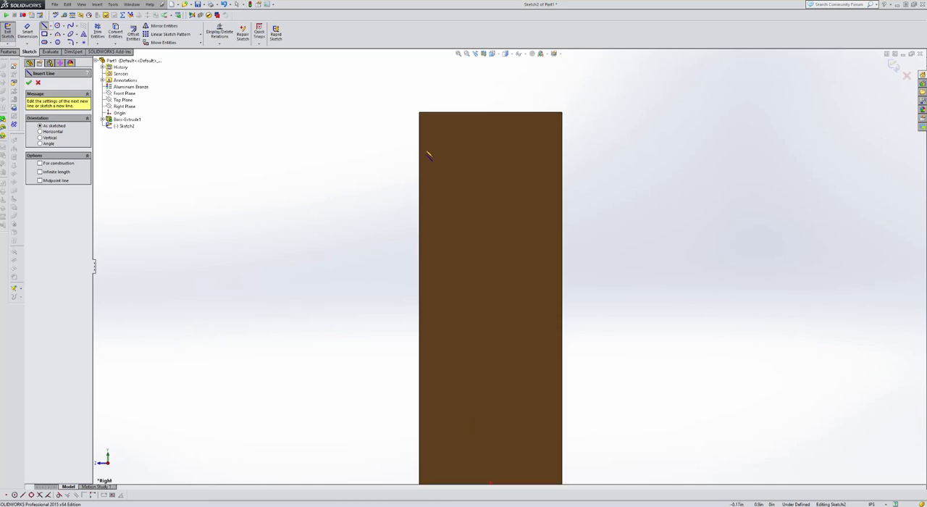
click(420, 154)
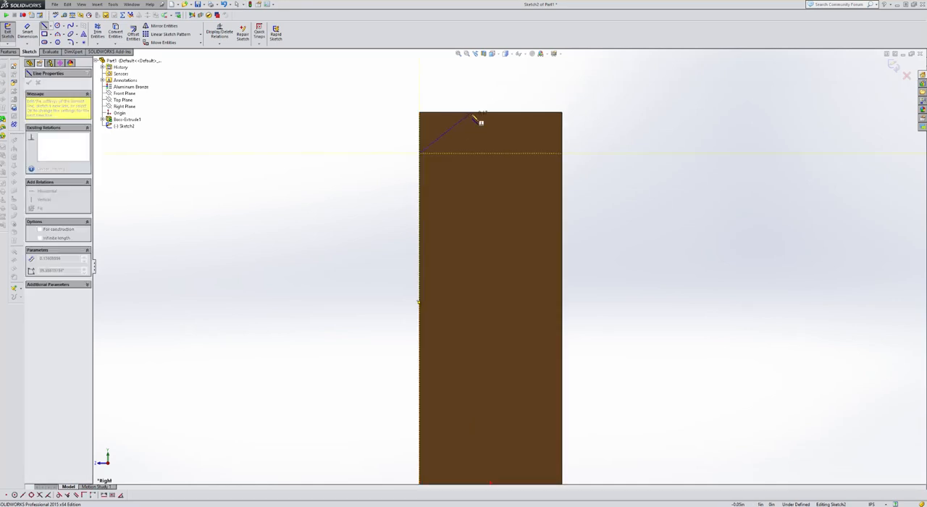
click(472, 113)
click(509, 113)
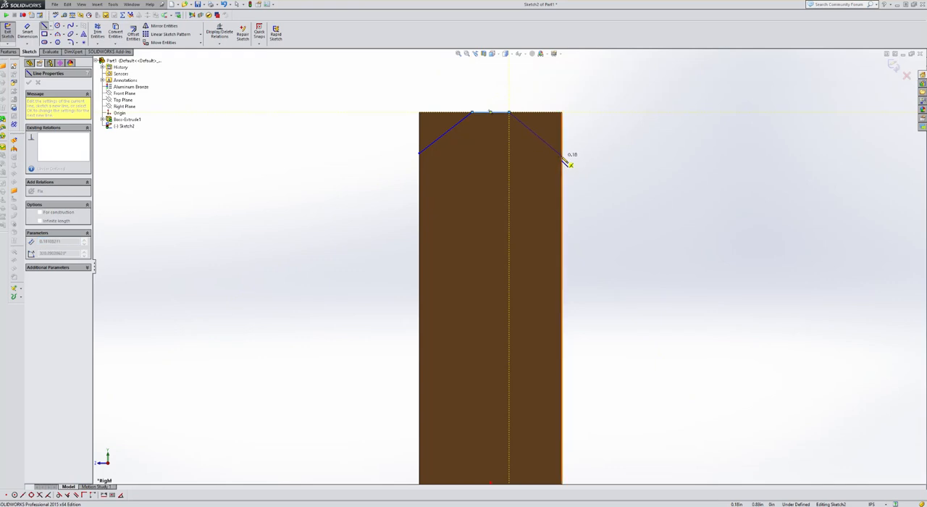
click(562, 155)
click(583, 156)
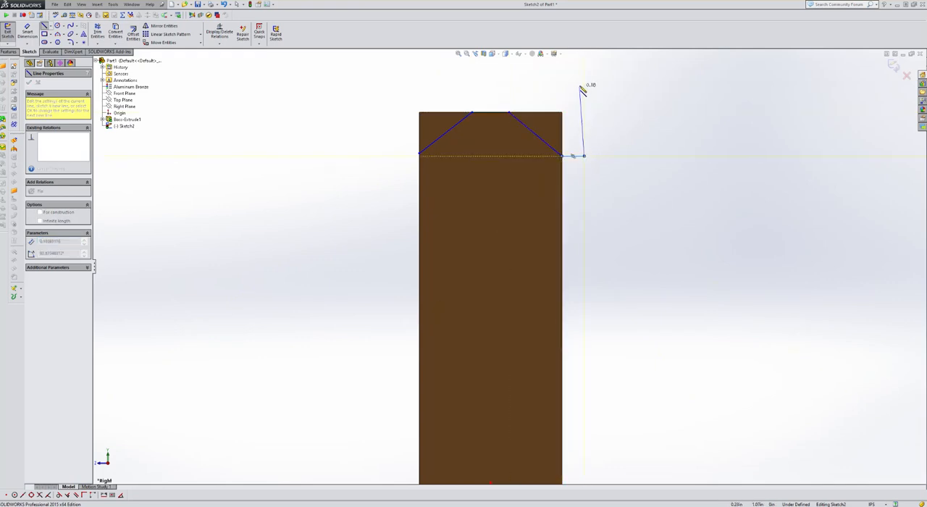
click(584, 80)
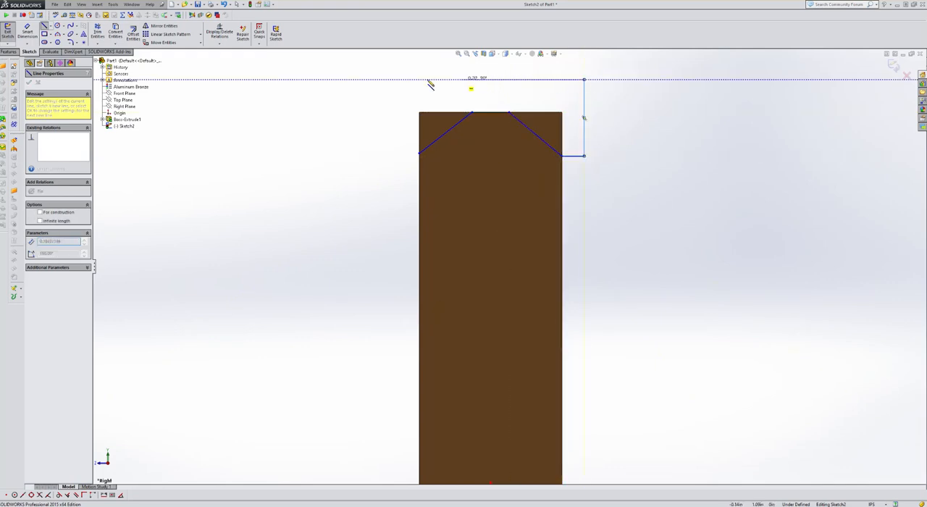
click(387, 79)
click(387, 153)
click(420, 153)
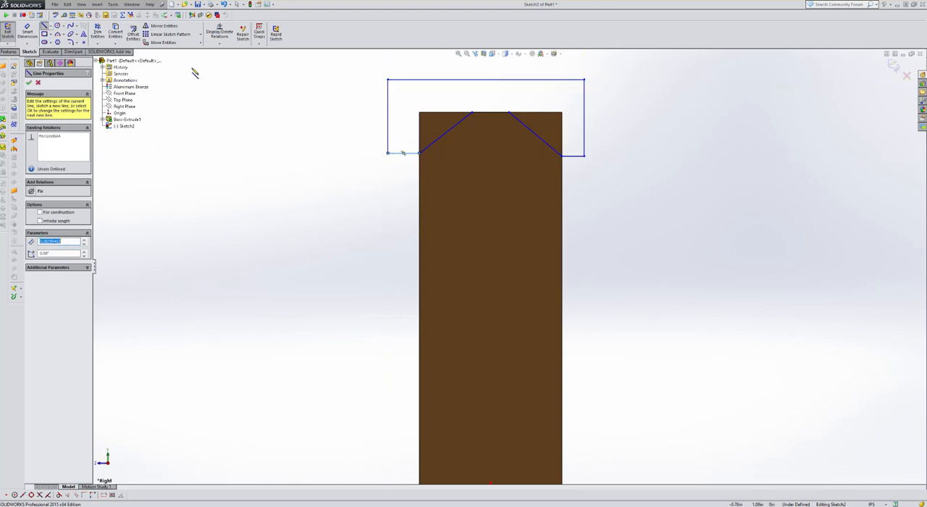
key(Escape)
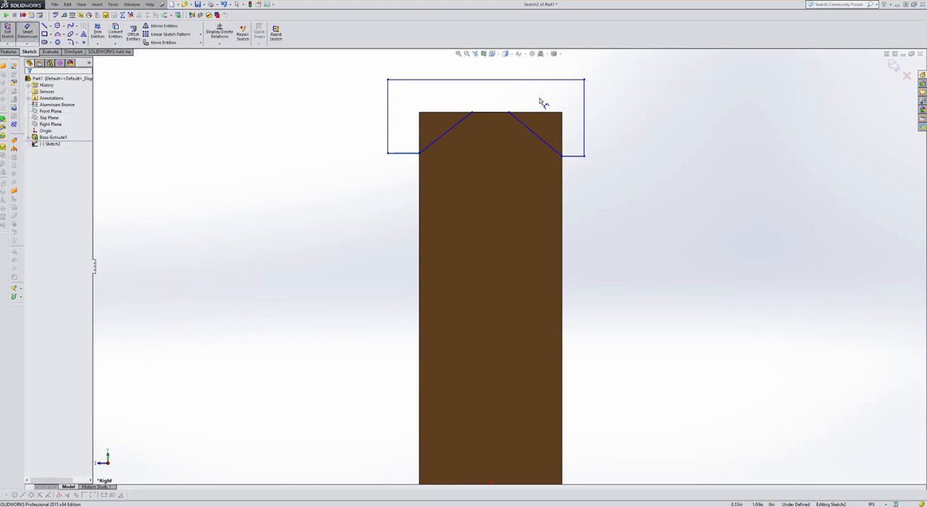
Dimension the distance between the cut profile's uppermost line and the short flat line at 0.1 in
click(495, 112)
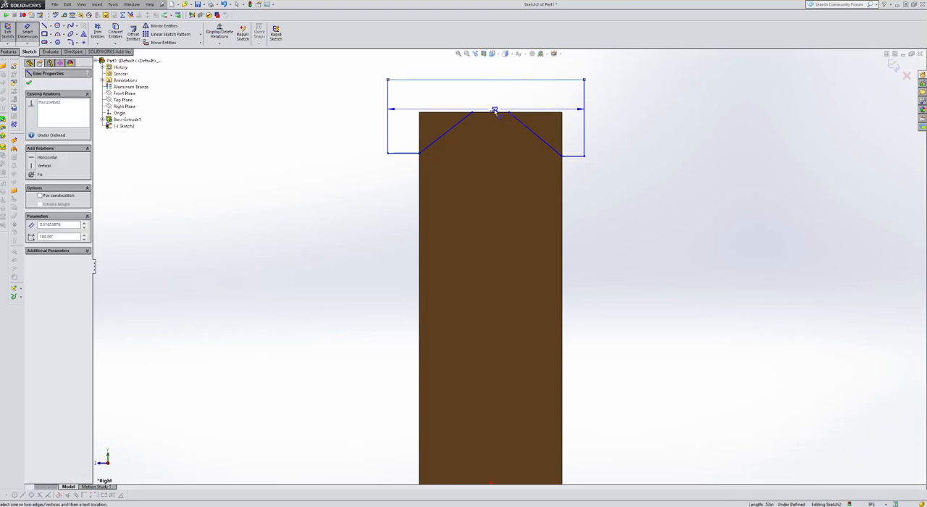
click(331, 100)
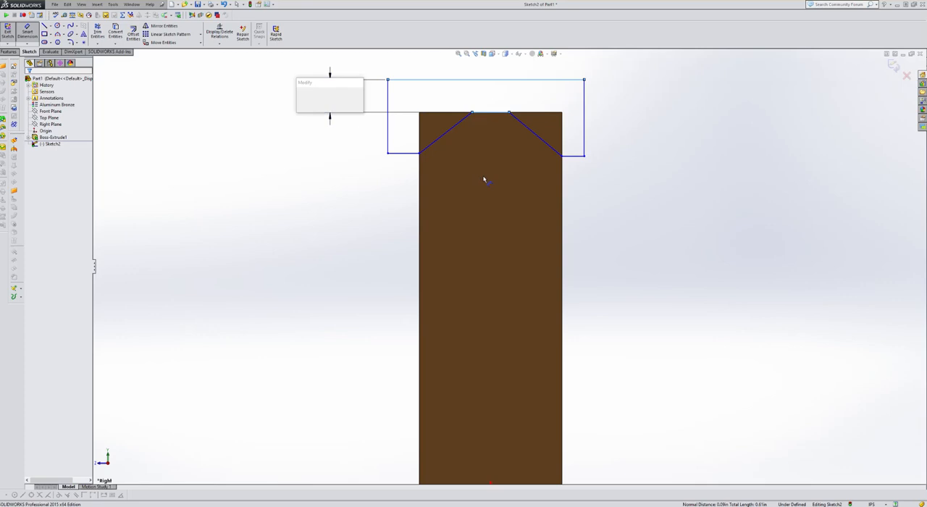
text(0.1)
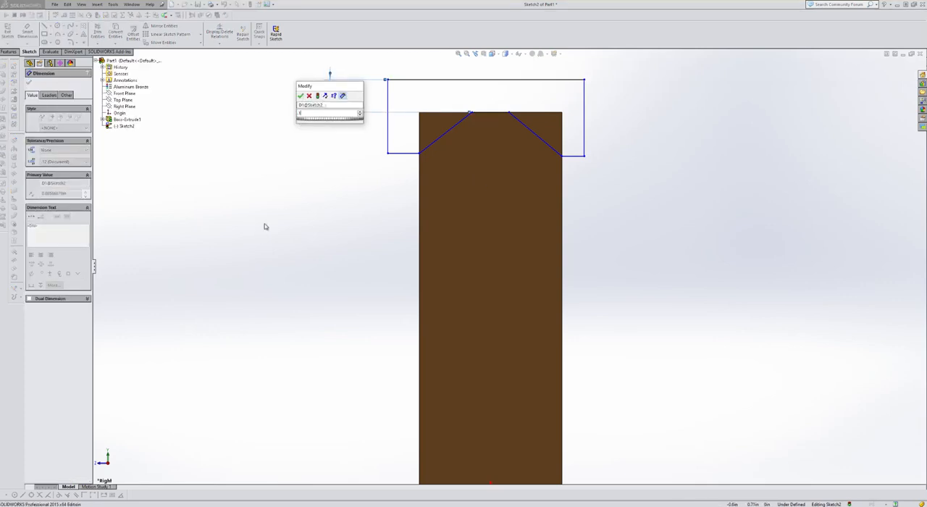
key(Return)
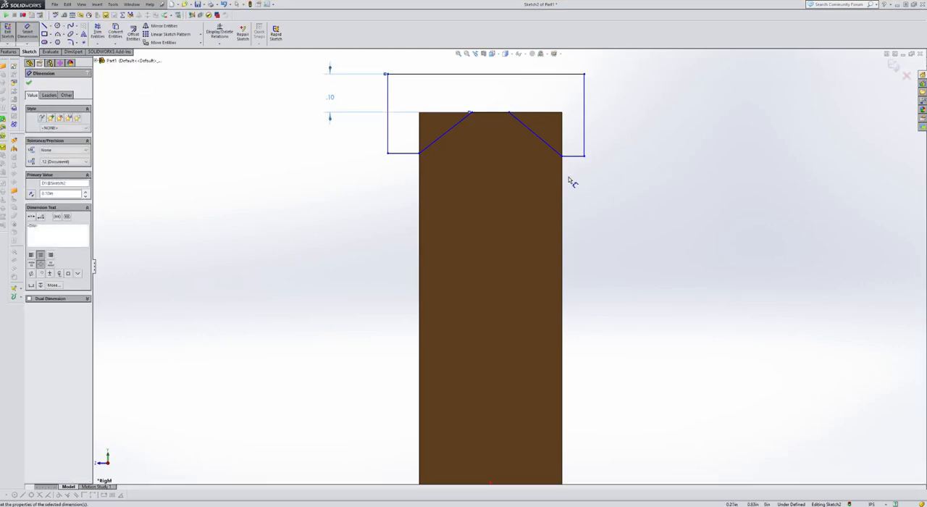
Dimension the short horizontal line outside the block's right-hand edge at 0.06 in
click(574, 156)
click(636, 185)
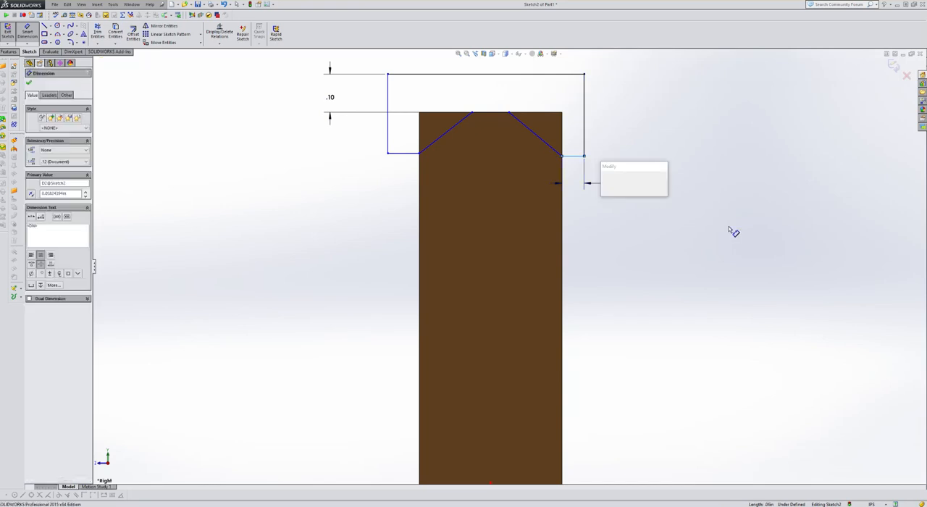
key(Return)
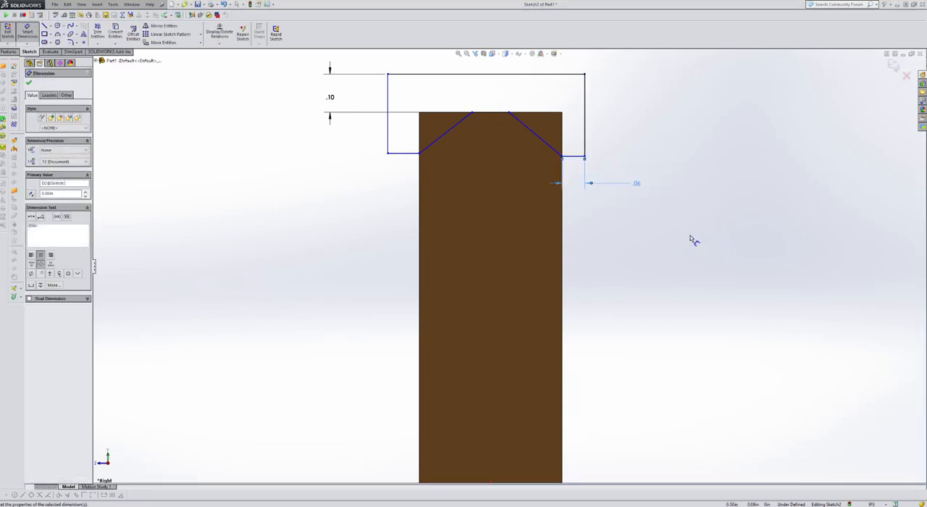
Add an Equal relation between the two short horizontal lines on either side of the block
click(219, 44)
click(231, 58)
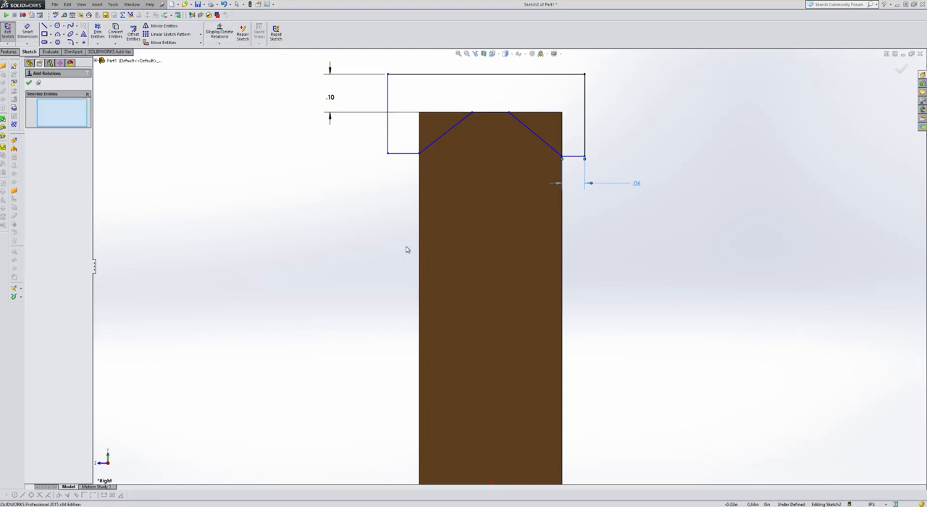
click(577, 155)
click(404, 153)
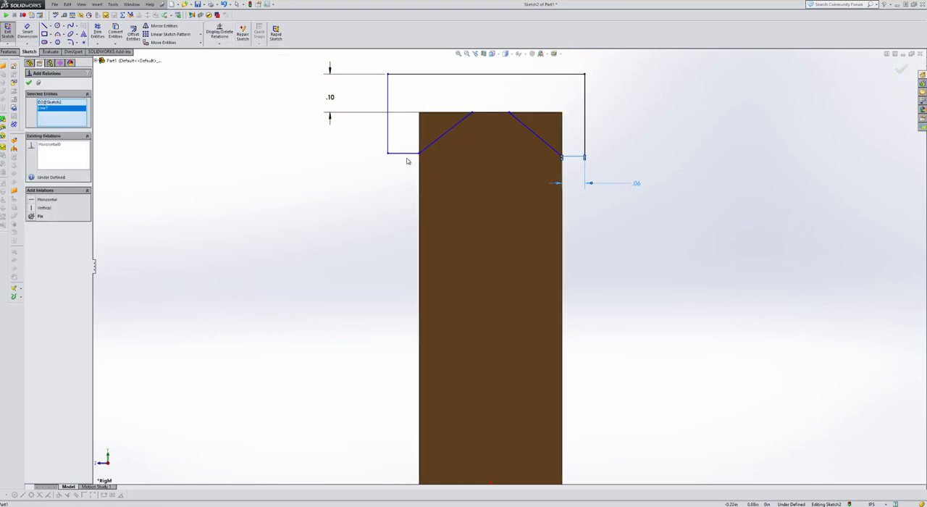
click(407, 155)
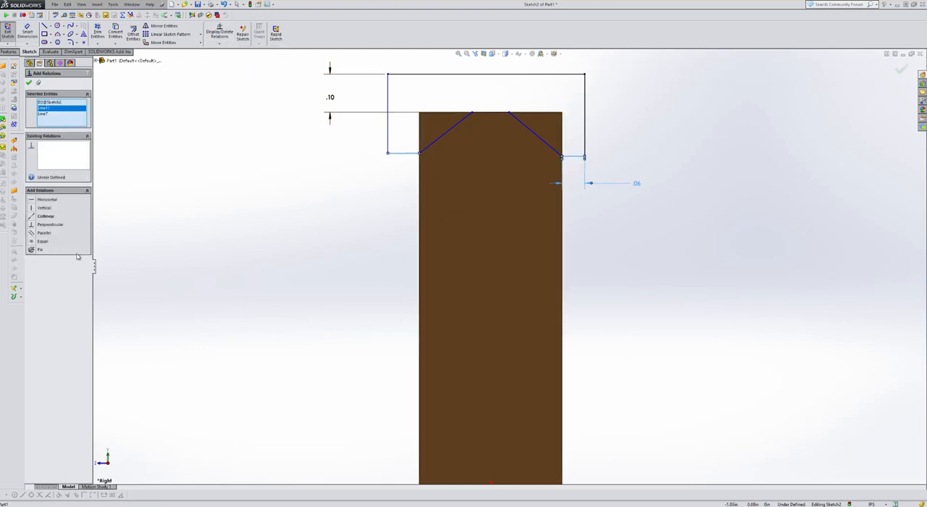
click(32, 242)
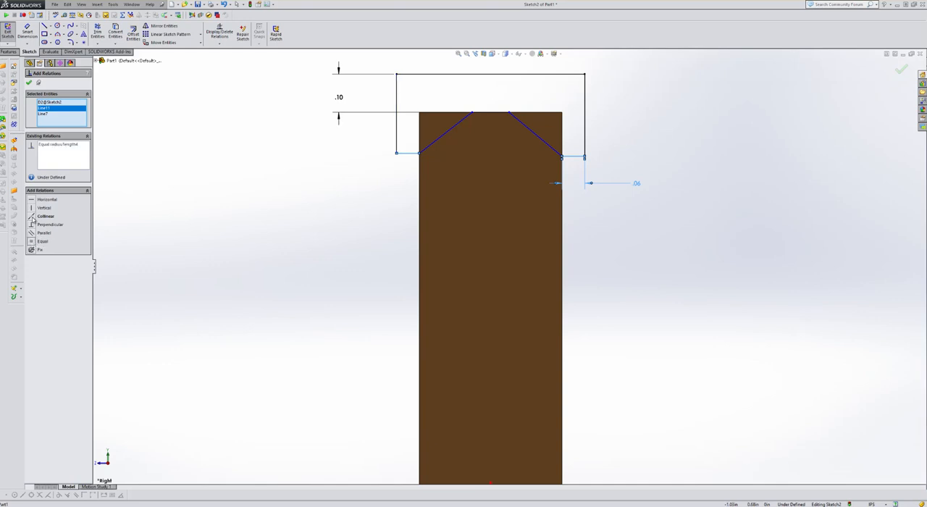
Make the two short horizontal lines beside the block collinear and the two sloped lines of the cut profile equal in length
click(32, 216)
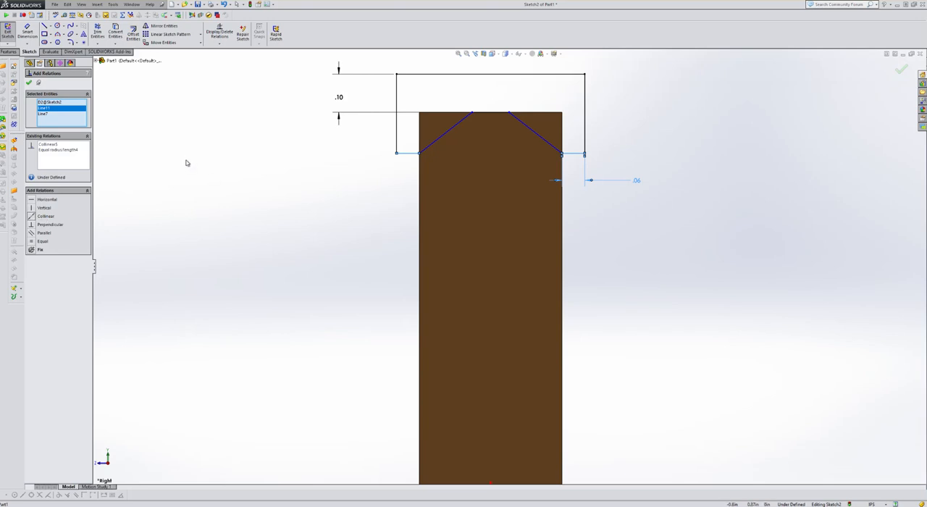
click(441, 138)
click(536, 137)
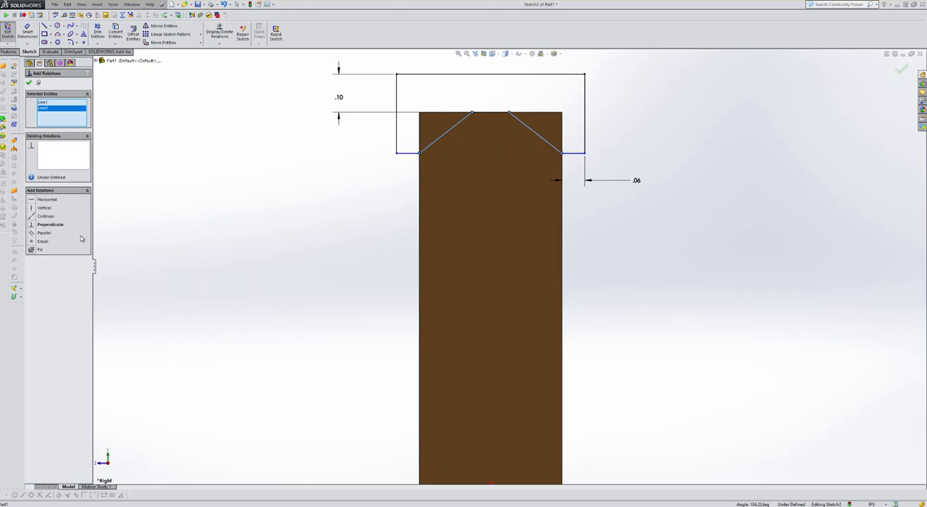
click(32, 243)
Dimension the angle between the short flat line and the right-hand sloped line at 30 degrees
click(32, 37)
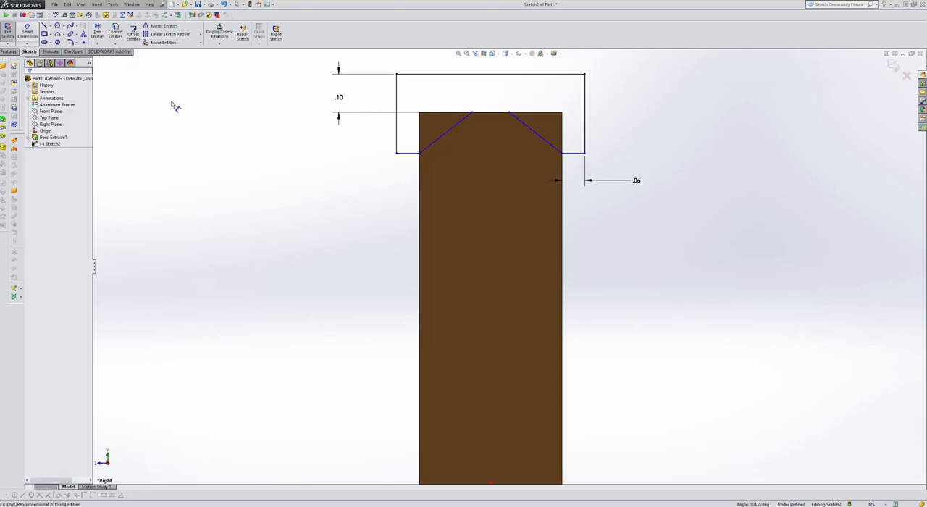
click(502, 118)
click(528, 133)
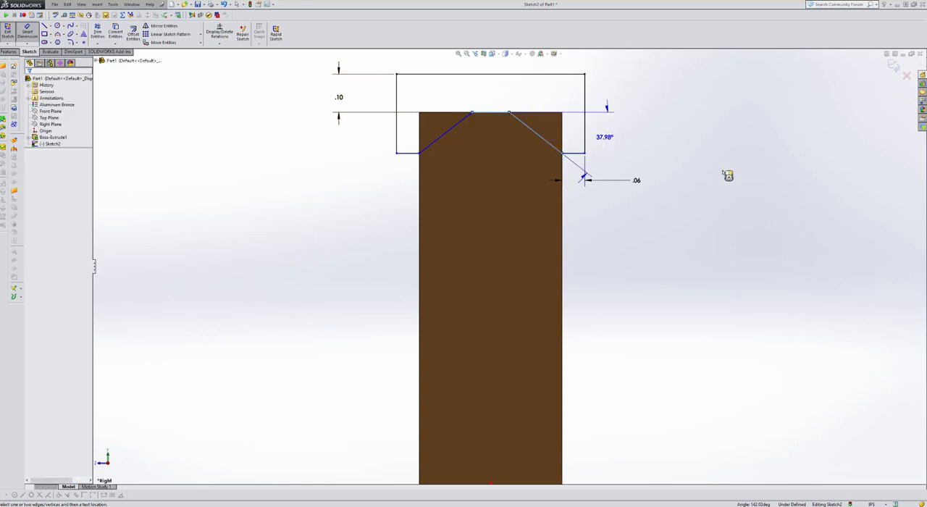
click(727, 175)
text(30)
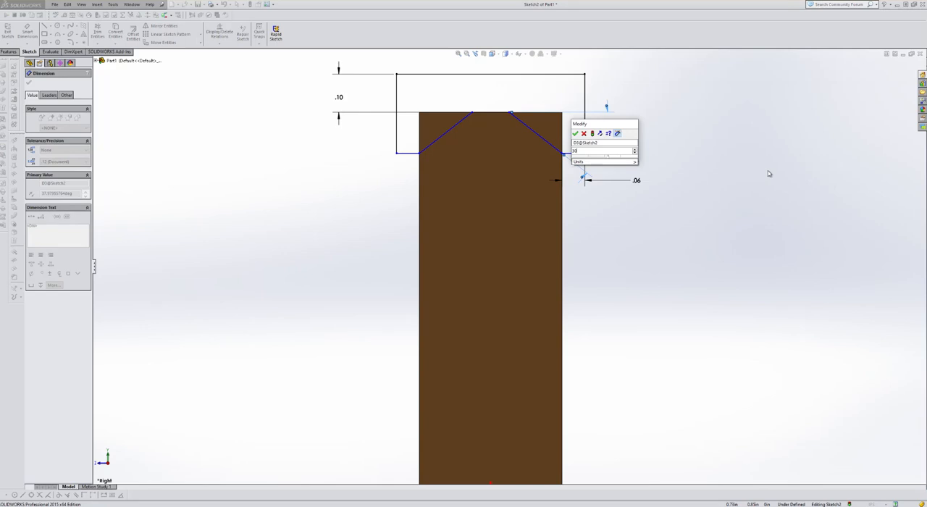
key(Return)
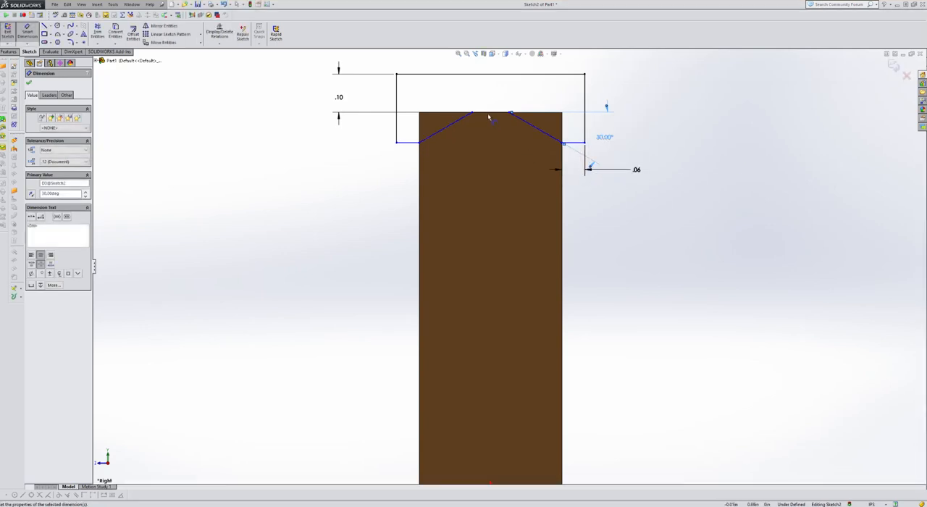
Dimension the short flat line at the profile's peak at 0.015 in
click(490, 113)
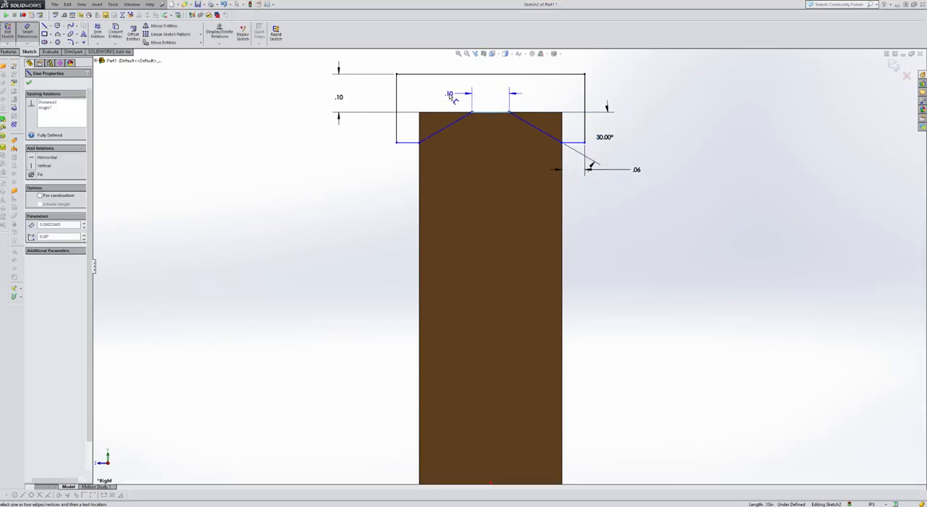
click(451, 98)
text(.015)
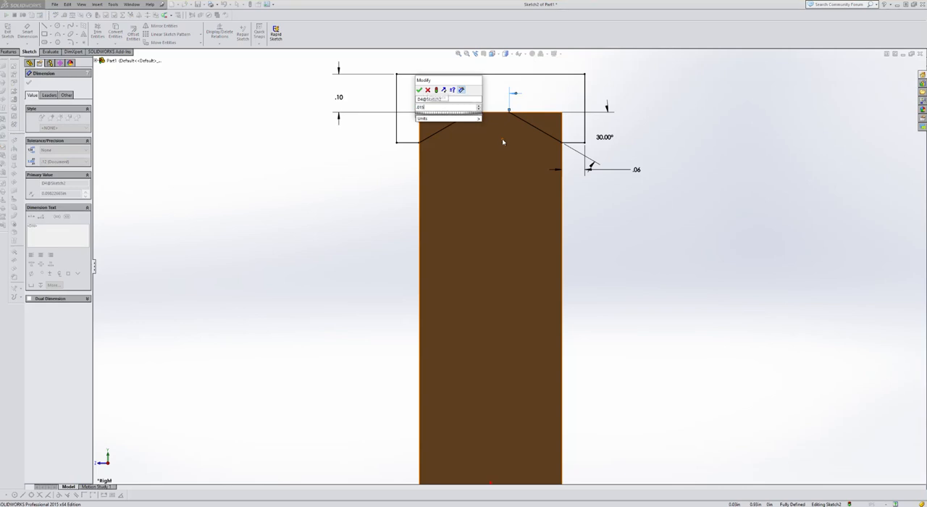
key(Return)
click(725, 189)
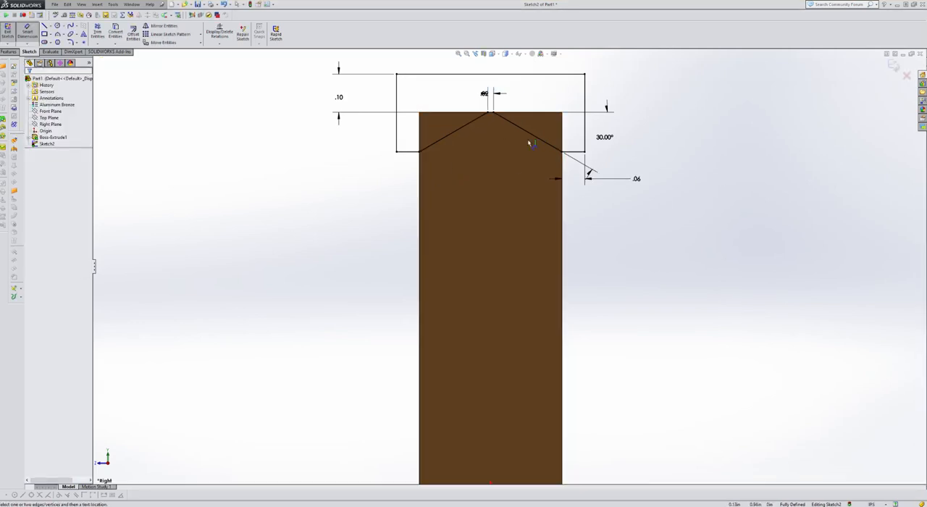
Sketch a vertical centerline about 0.32 in long down from the origin and a horizontal centerline of similar length rightward from its lower end
key(f)
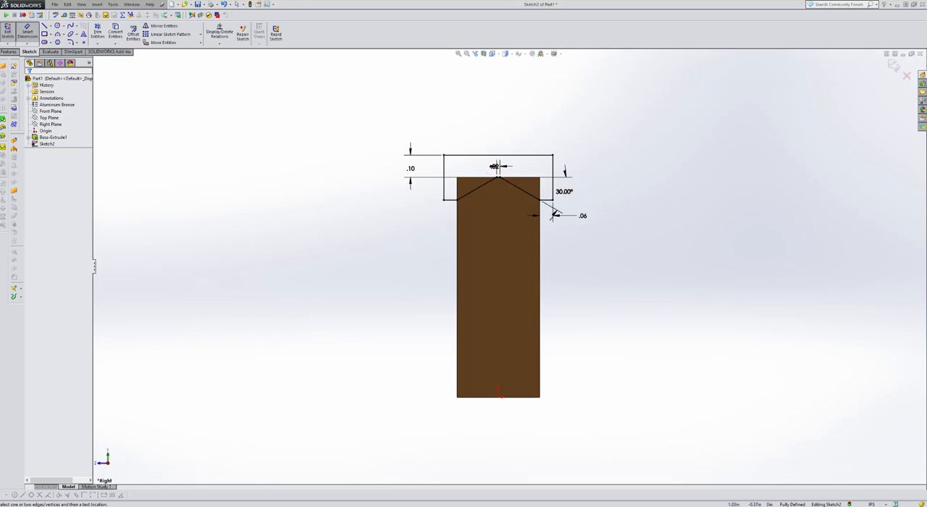
scroll(198, 322, up, 3)
scroll(707, 394, down, 2)
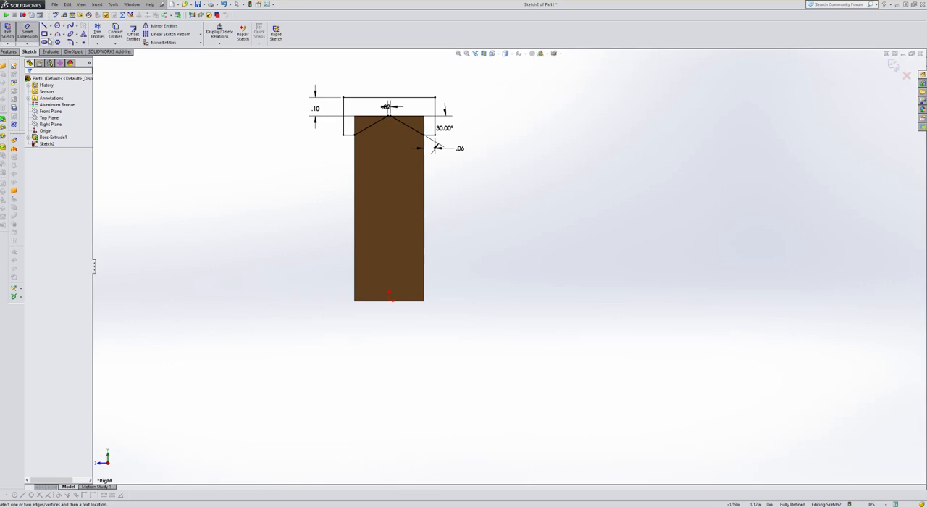
click(50, 26)
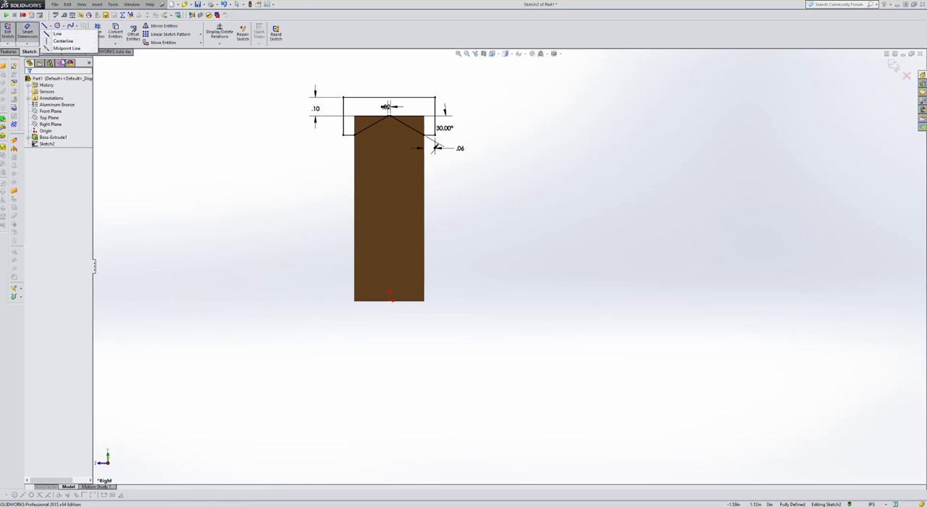
click(50, 41)
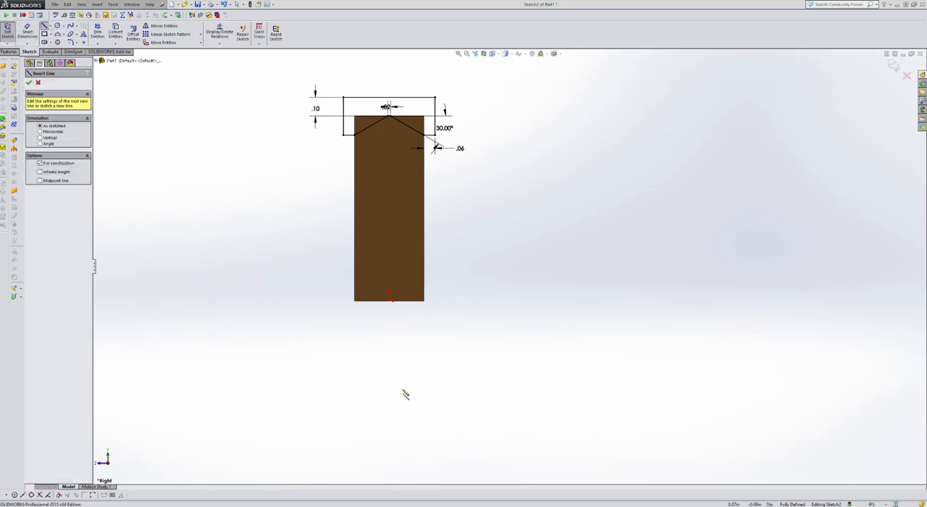
click(389, 297)
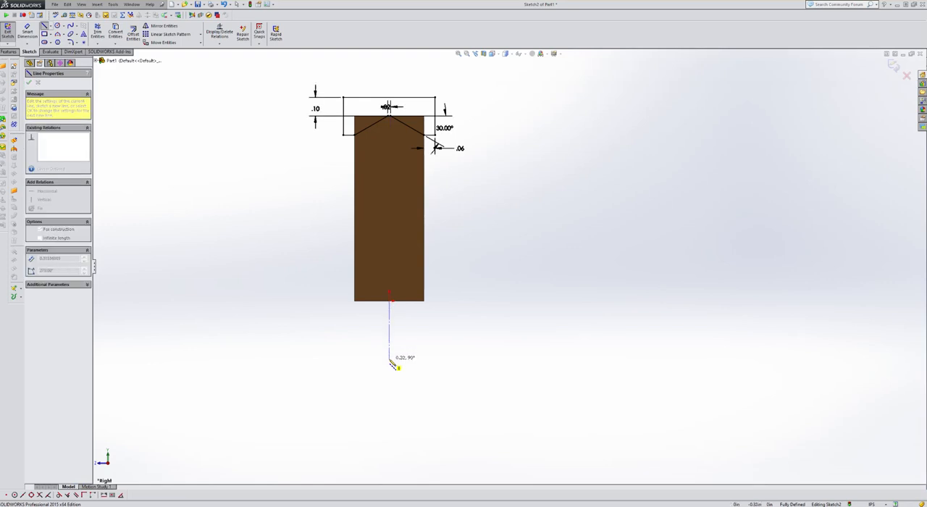
click(390, 359)
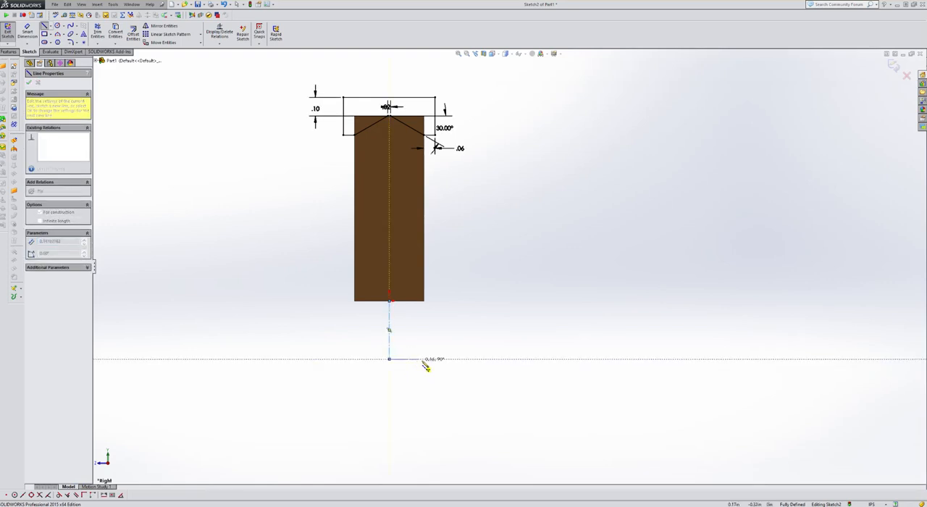
click(449, 359)
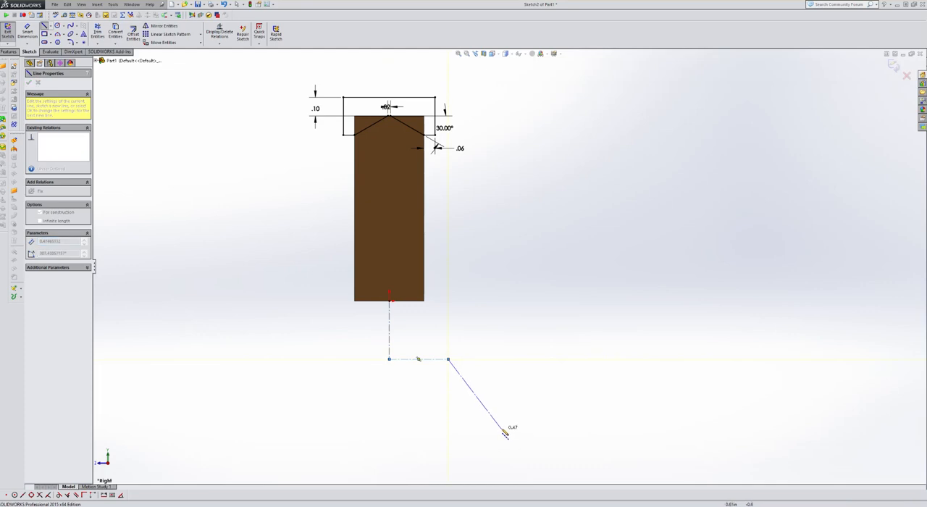
Add an Equal relation between the vertical and horizontal centerlines below the block
click(221, 44)
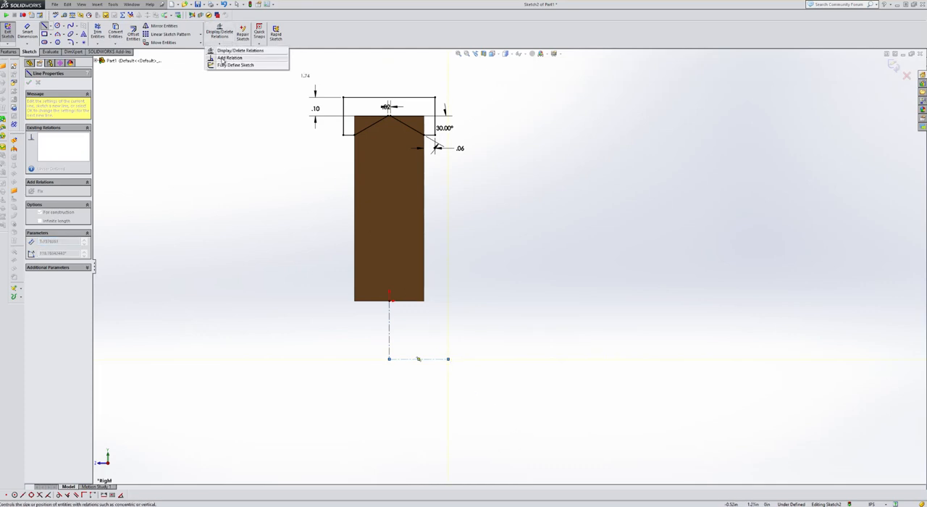
click(228, 60)
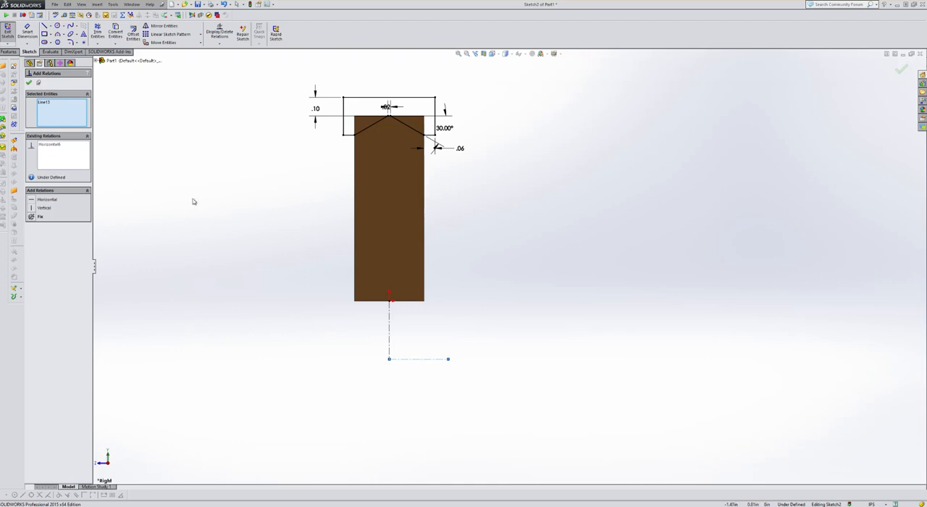
click(388, 330)
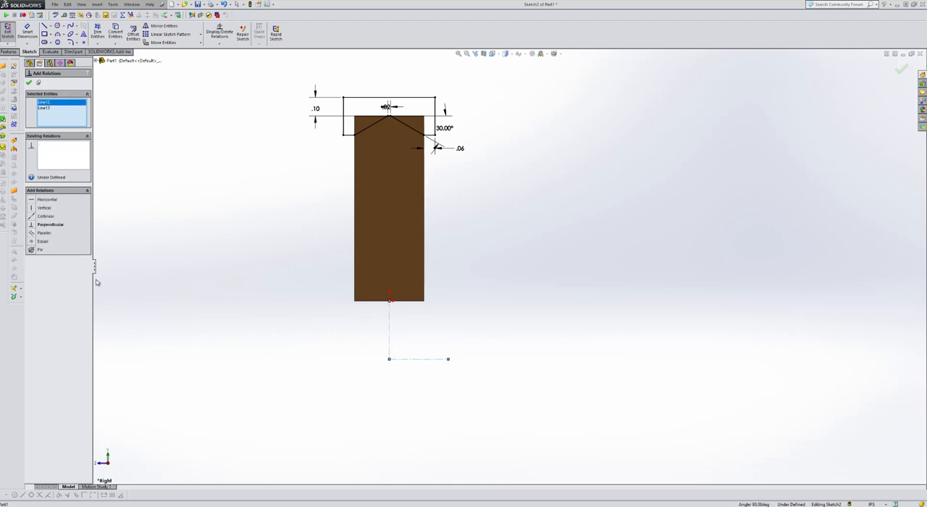
click(40, 241)
Dimension the distance from the short flat line at the peak to the horizontal centerline at 2 in
click(27, 32)
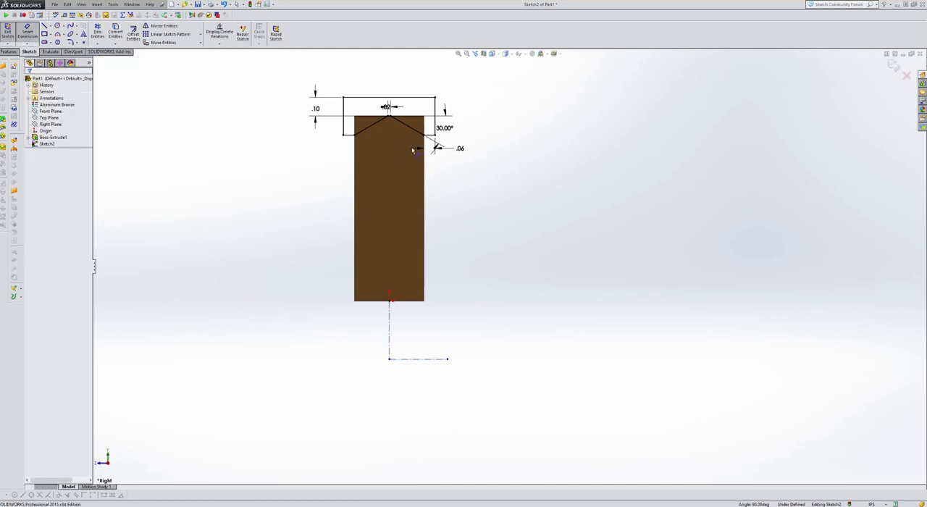
scroll(398, 134, down, 8)
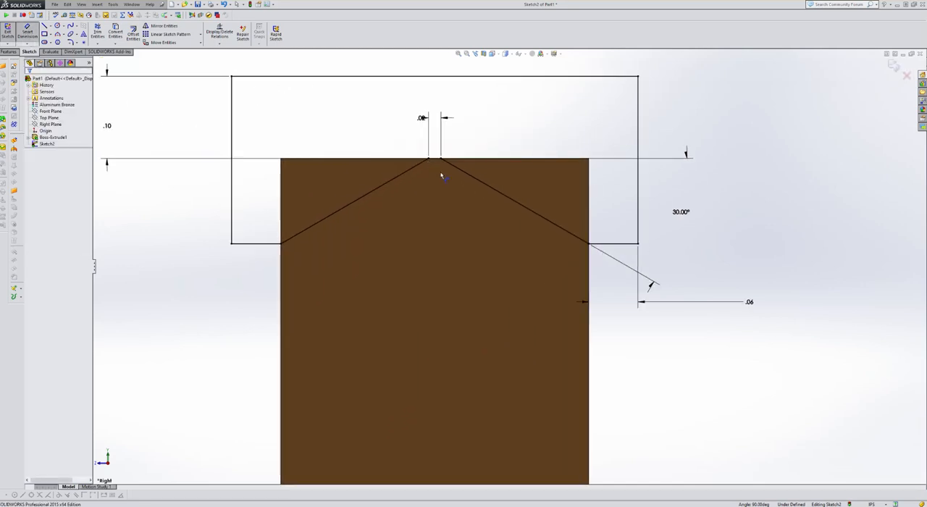
click(440, 162)
scroll(420, 181, up, 10)
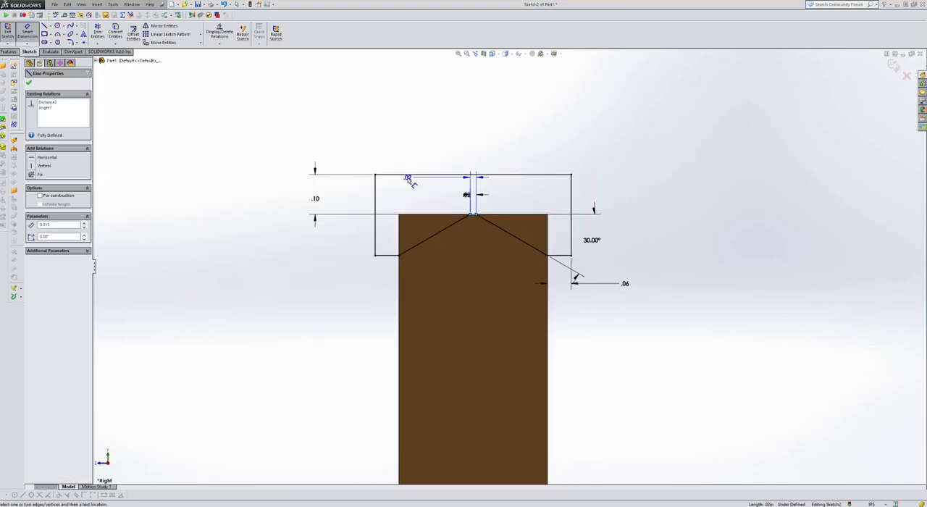
click(520, 374)
click(571, 318)
text(2)
key(Return)
scroll(538, 291, up, 4)
scroll(640, 375, down, 4)
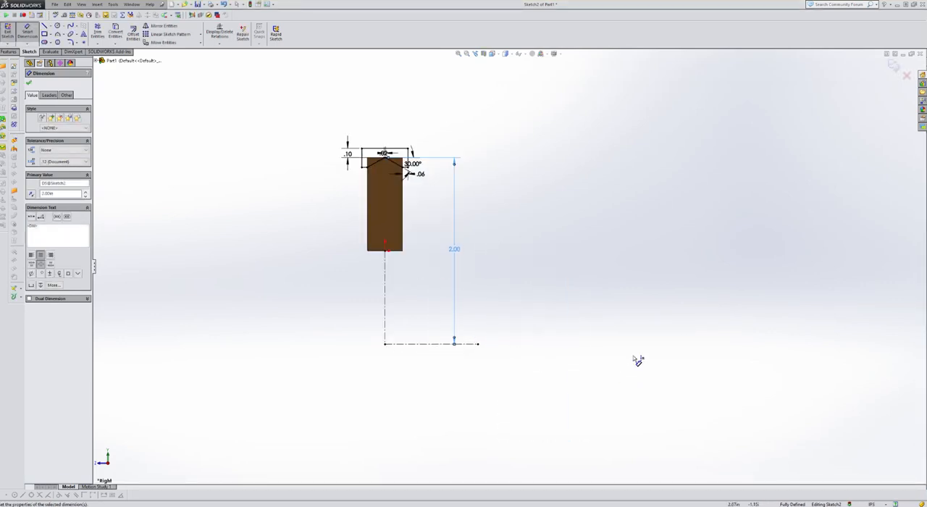
click(460, 403)
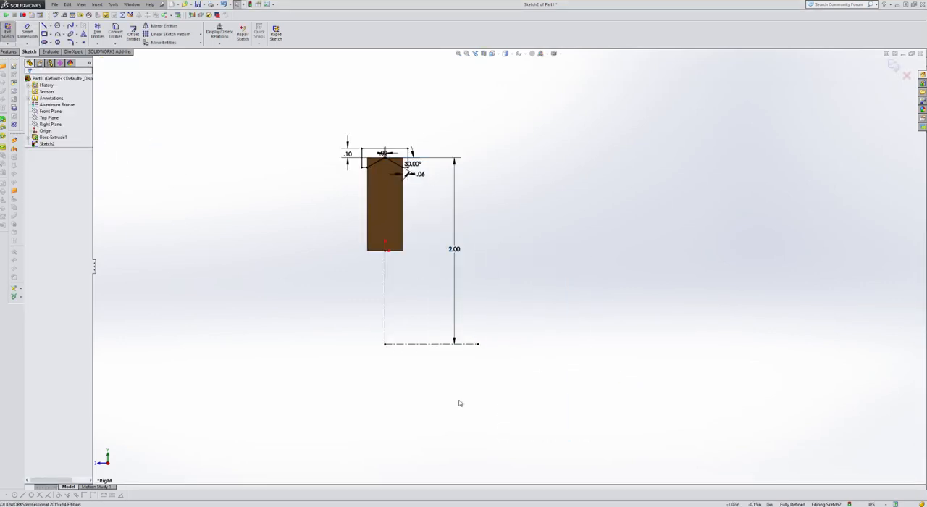
Create a 360-degree revolved cut from the profile sketch, using the horizontal centerline as the axis of revolution
click(435, 348)
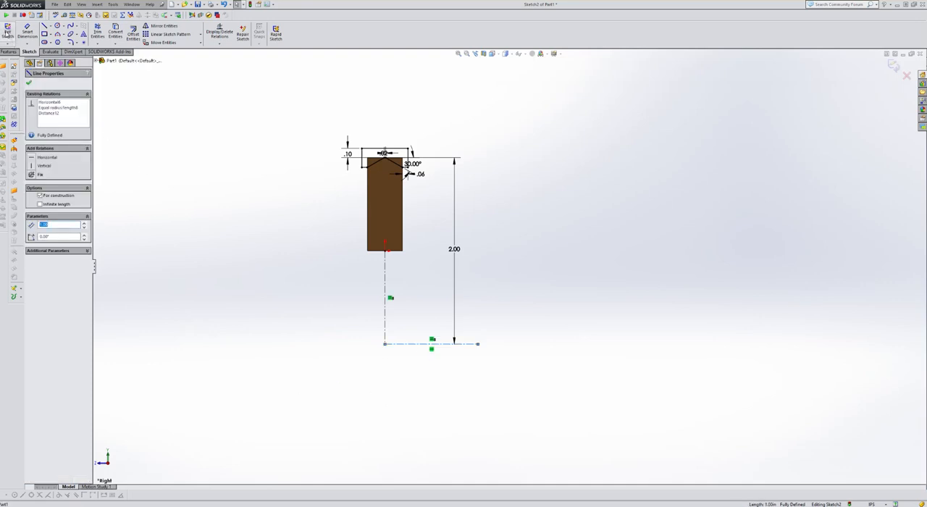
click(7, 32)
scroll(250, 165, down, 7)
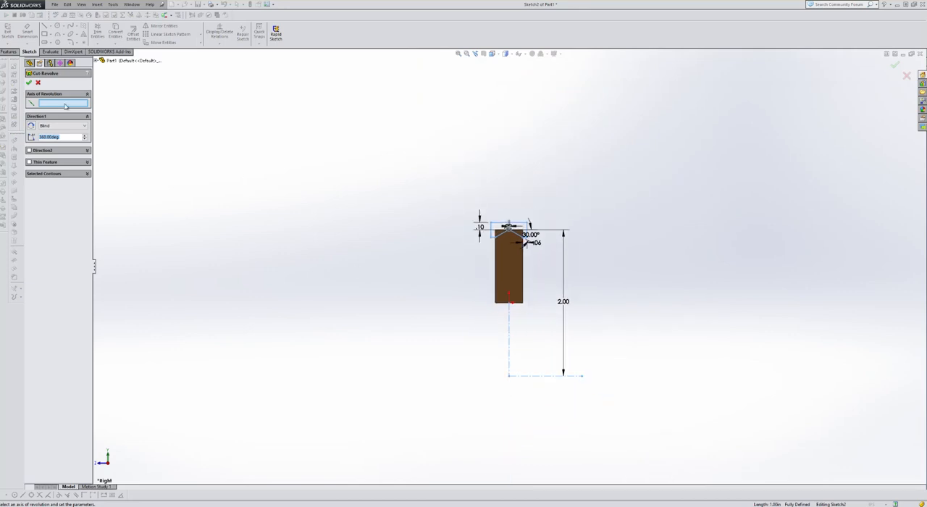
click(540, 376)
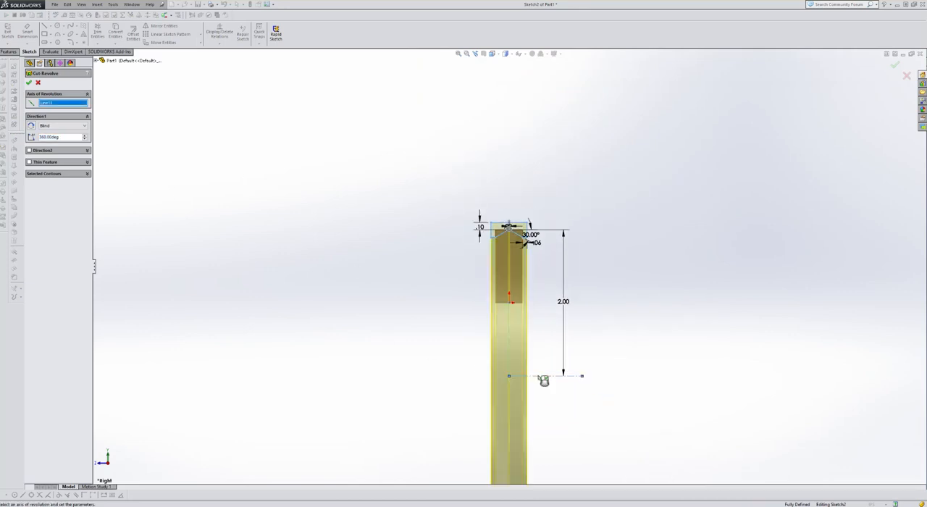
scroll(289, 256, up, 3)
mouse_move(290, 256)
middle_down()
mouse_move(377, 271)
mouse_move(372, 263)
middle_up()
scroll(499, 231, down, 4)
scroll(499, 231, down, 1)
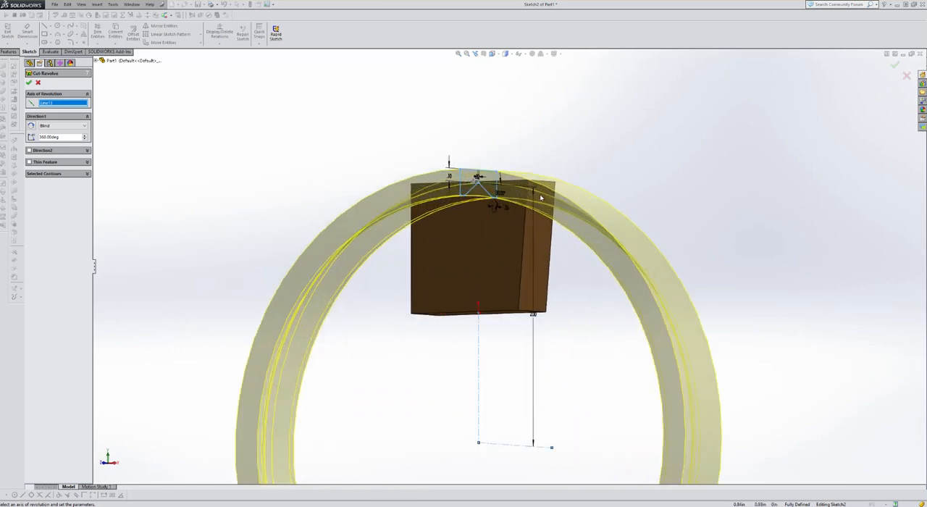
click(30, 84)
Inspect the revolved cut on the block's upper end, along with its side and underside, from several angles
click(290, 156)
middle_drag(297, 224, 273, 271)
scroll(482, 215, down, 5)
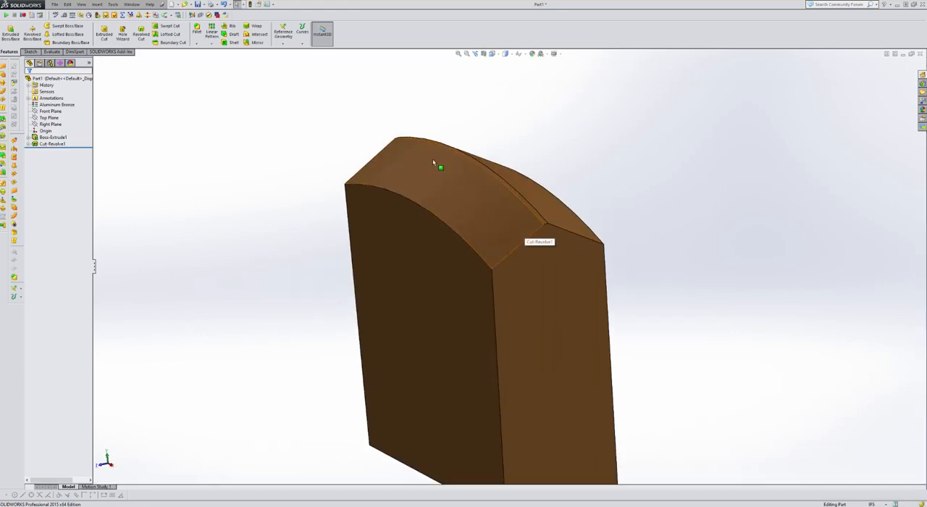
scroll(321, 198, up, 3)
middle_drag(321, 198, 596, 294)
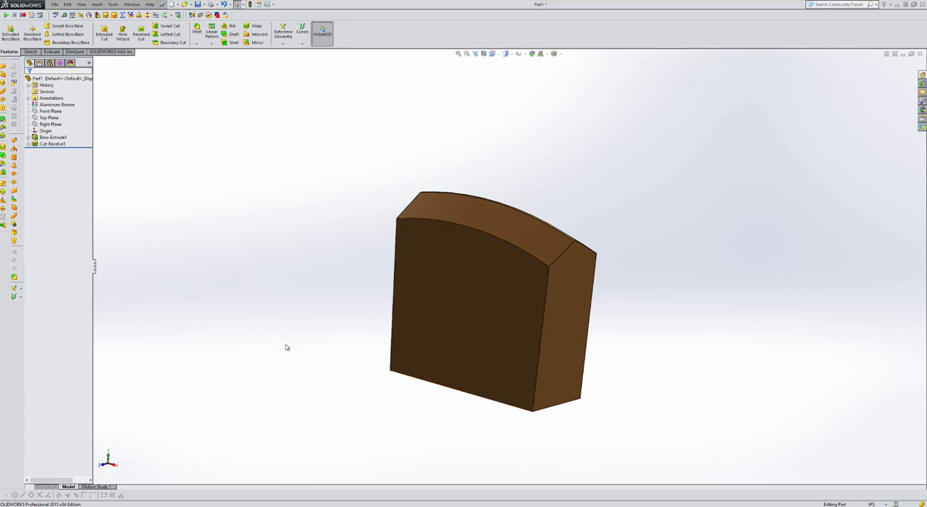
middle_drag(275, 311, 285, 275)
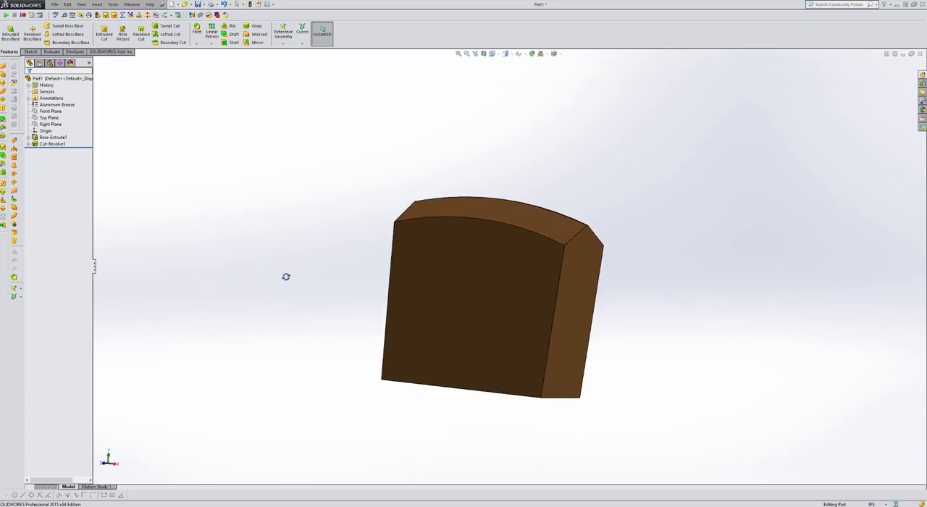
middle_drag(582, 286, 549, 277)
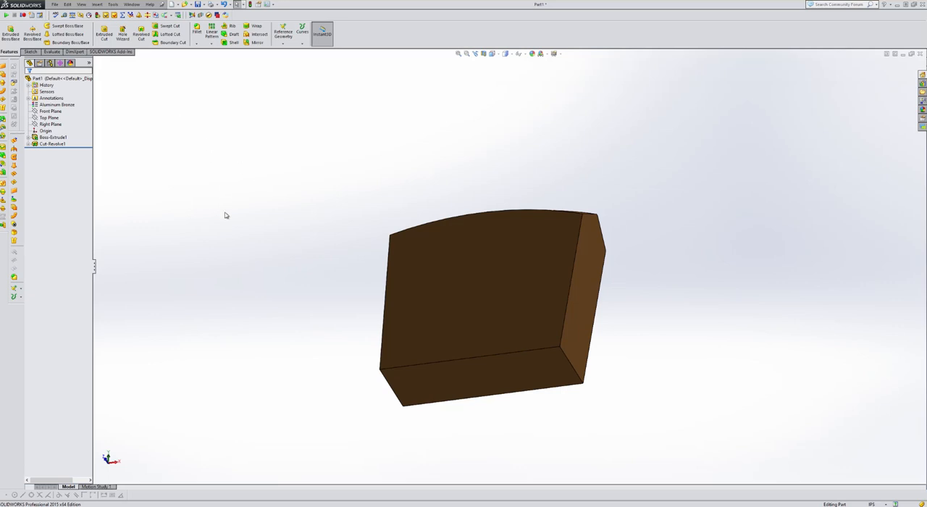
Create a reference plane perpendicular to the block's slanted side face and coincident with that face's bottom edge
click(284, 42)
click(279, 50)
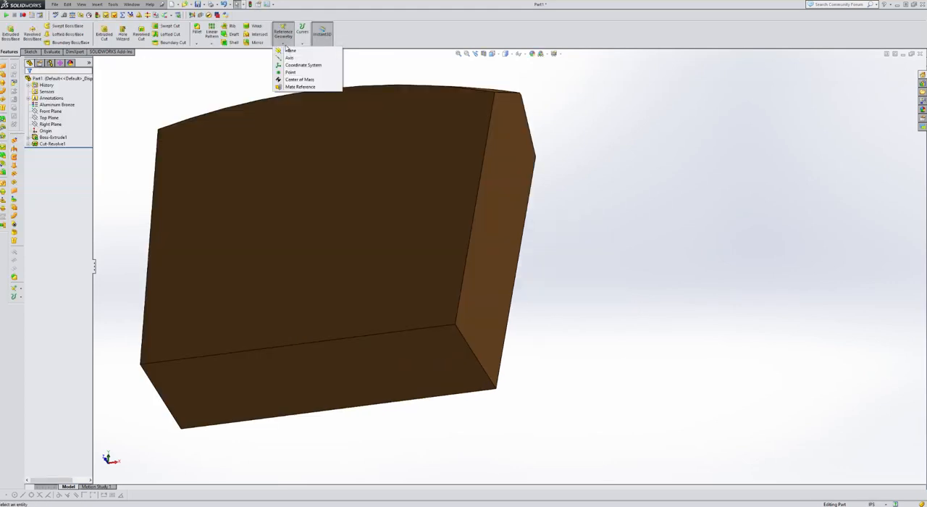
click(288, 50)
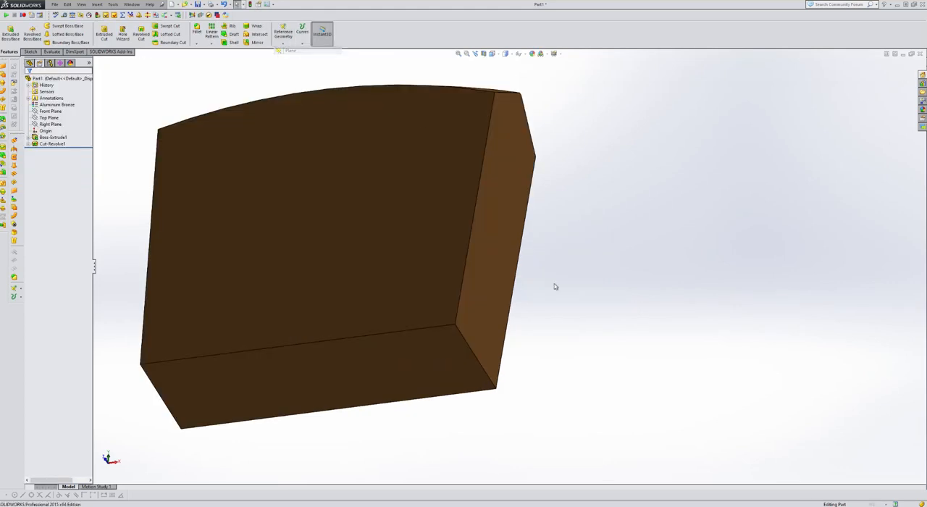
click(501, 286)
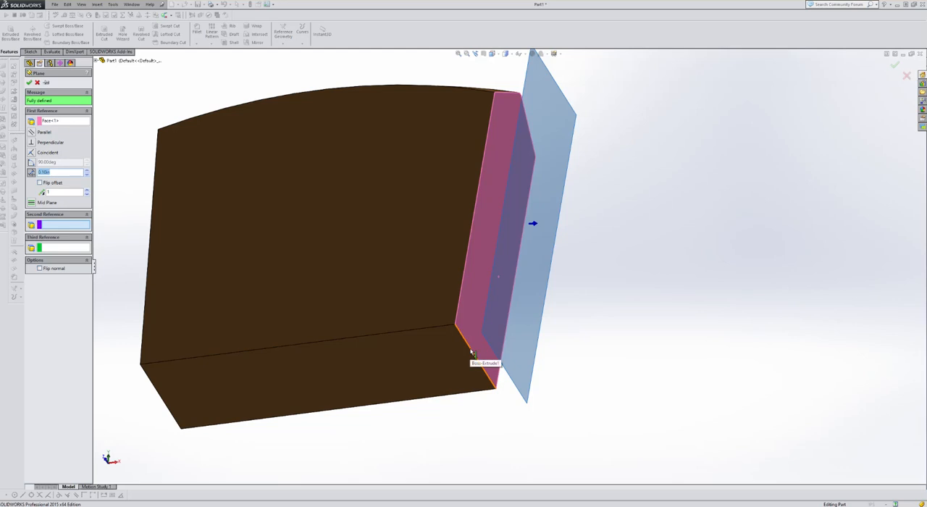
click(480, 362)
scroll(203, 250, up, 2)
middle_drag(200, 236, 209, 332)
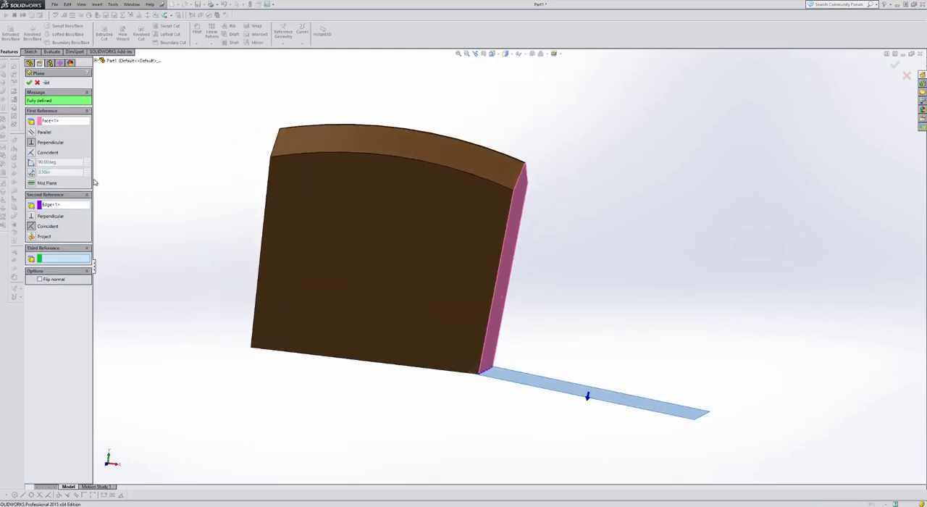
click(30, 84)
Start an extruded cut sketch on the new plane and draw a 3-point arc of about 0.3 in radius across the block's thickness
middle_drag(200, 225, 194, 170)
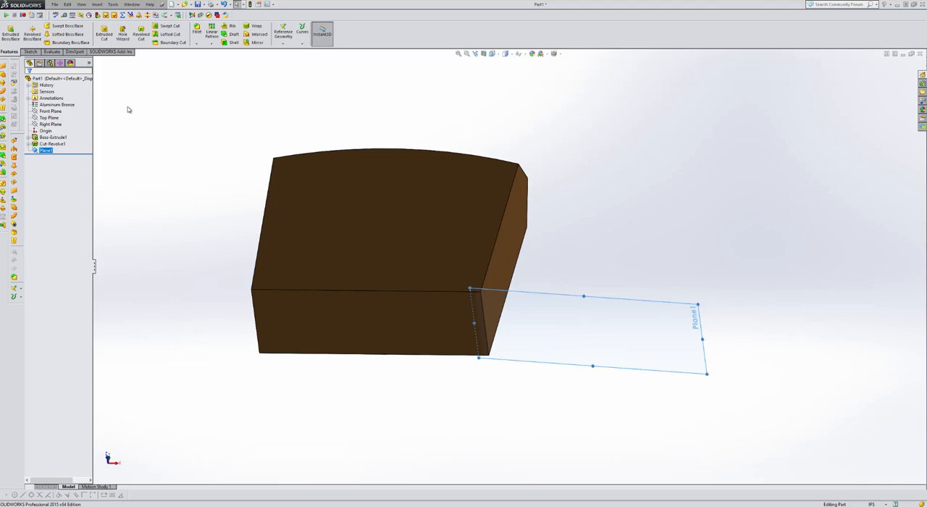
click(108, 35)
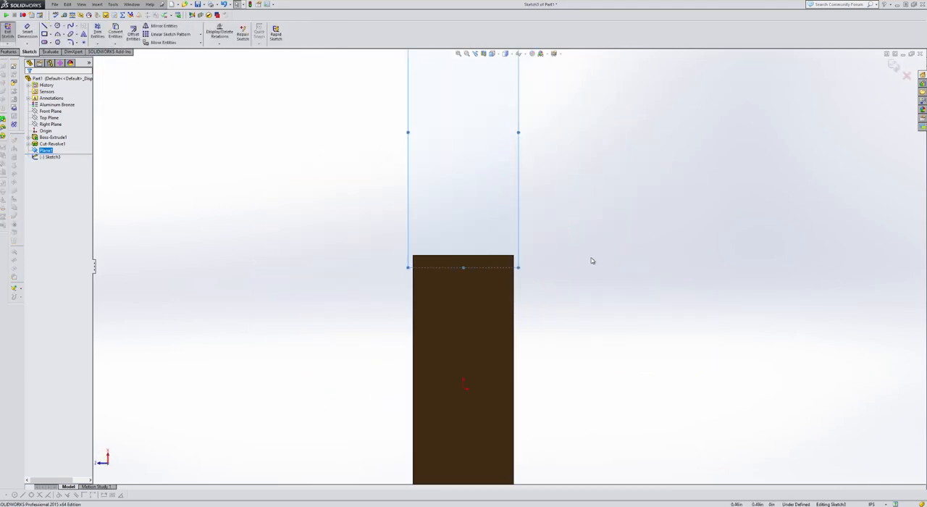
click(57, 34)
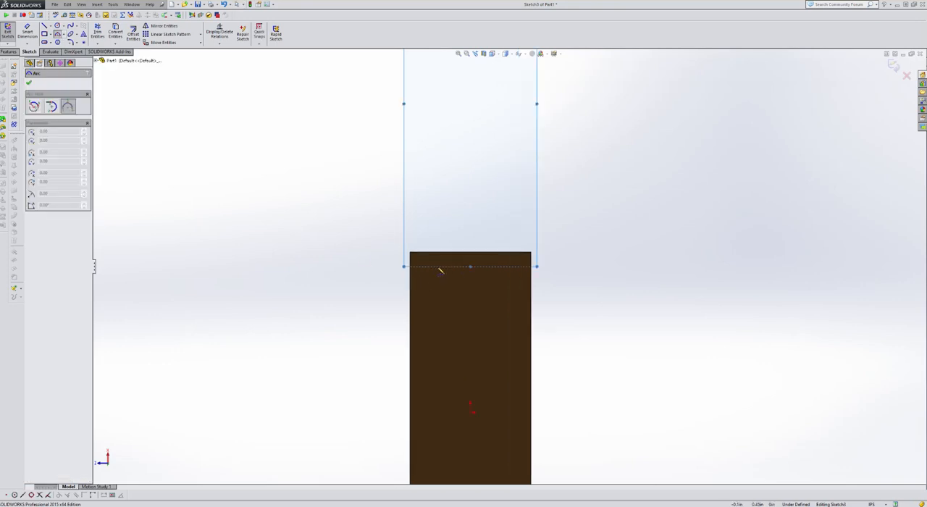
scroll(438, 272, down, 3)
click(405, 294)
click(614, 298)
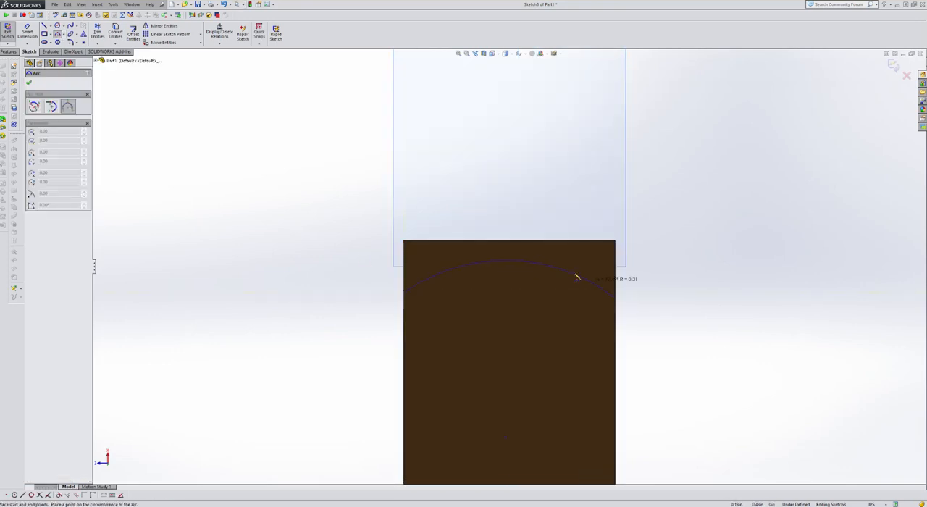
click(542, 262)
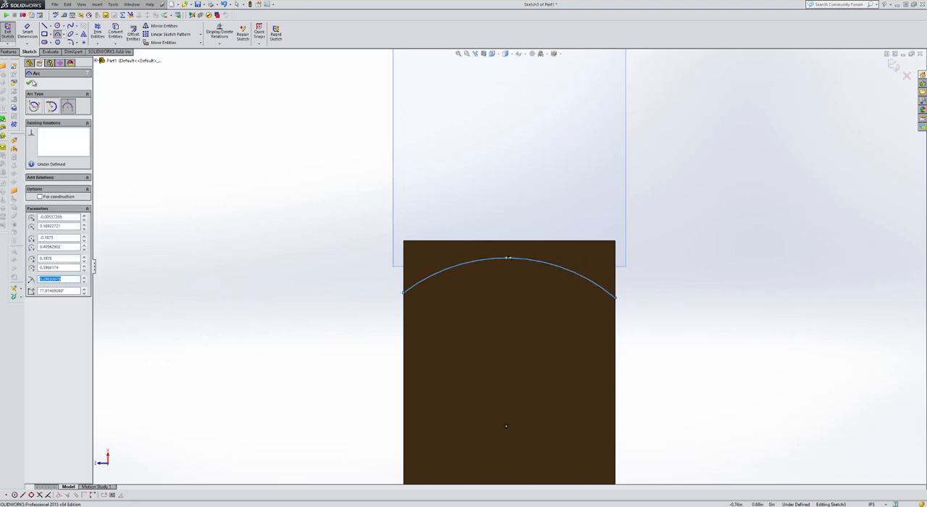
click(29, 86)
Add a Tangent relation between the arc and the block's short end edge beside it
scroll(309, 196, up, 2)
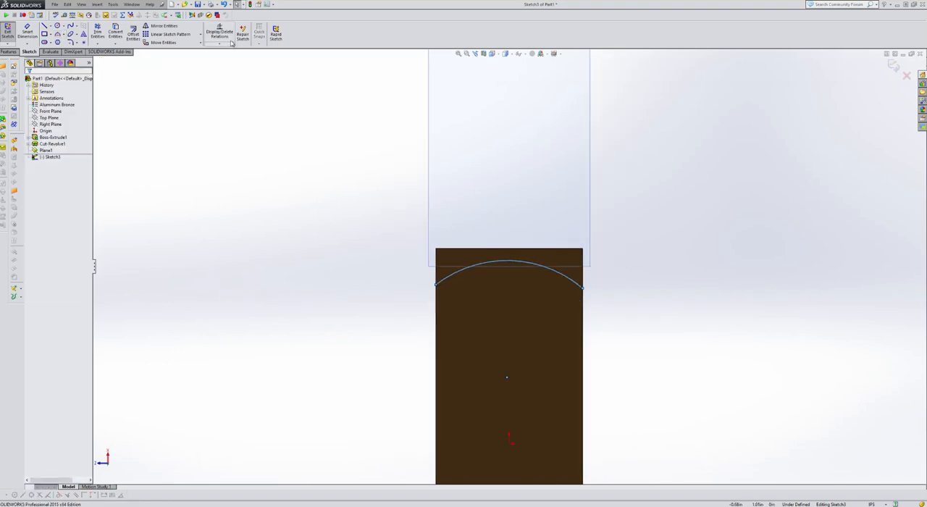
click(227, 45)
click(220, 57)
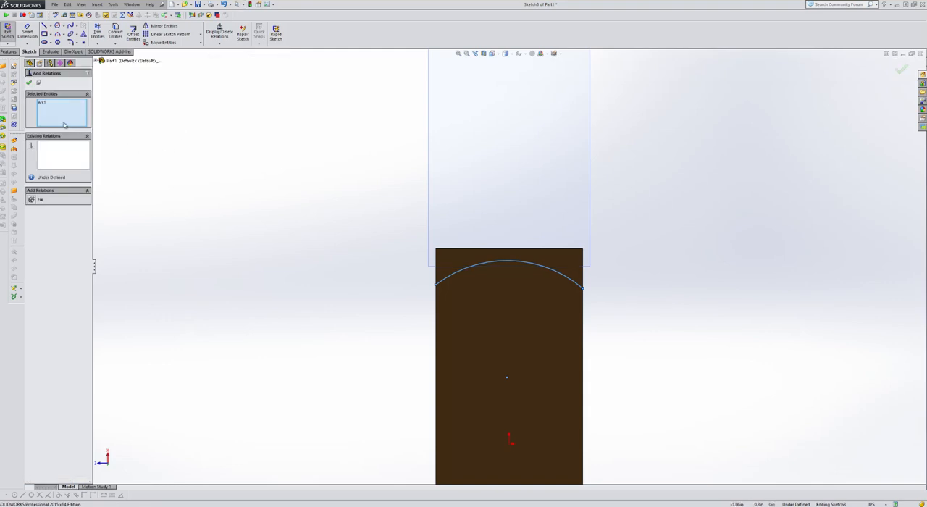
click(454, 250)
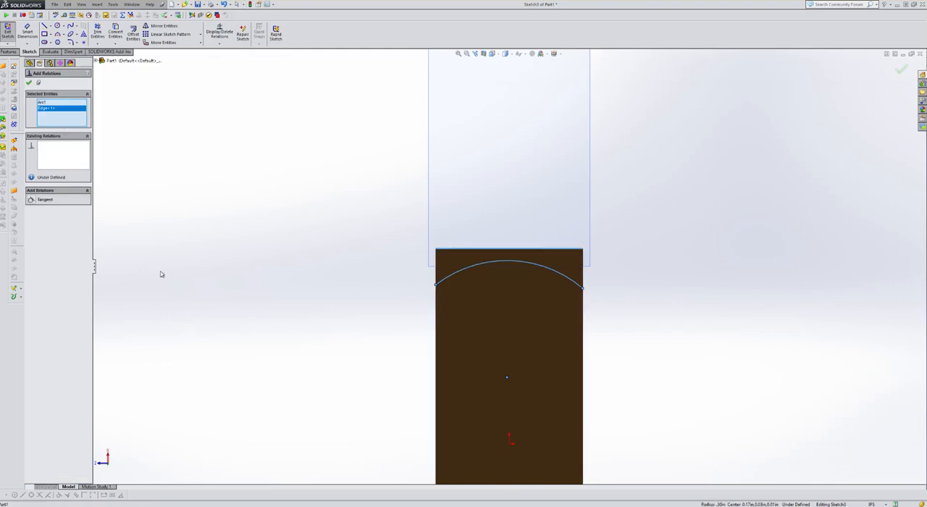
click(32, 200)
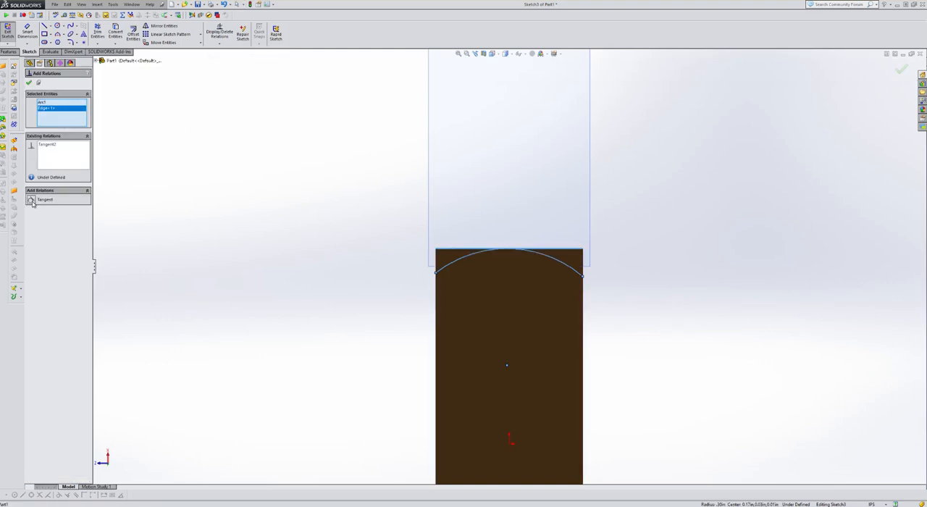
Add a Horizontal relation between the two endpoints of the arc
scroll(623, 292, down, 1)
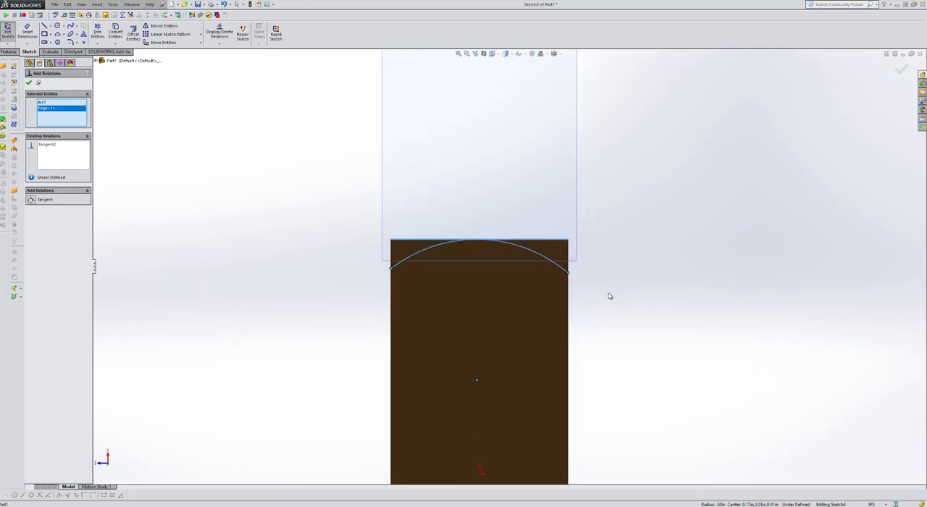
click(572, 276)
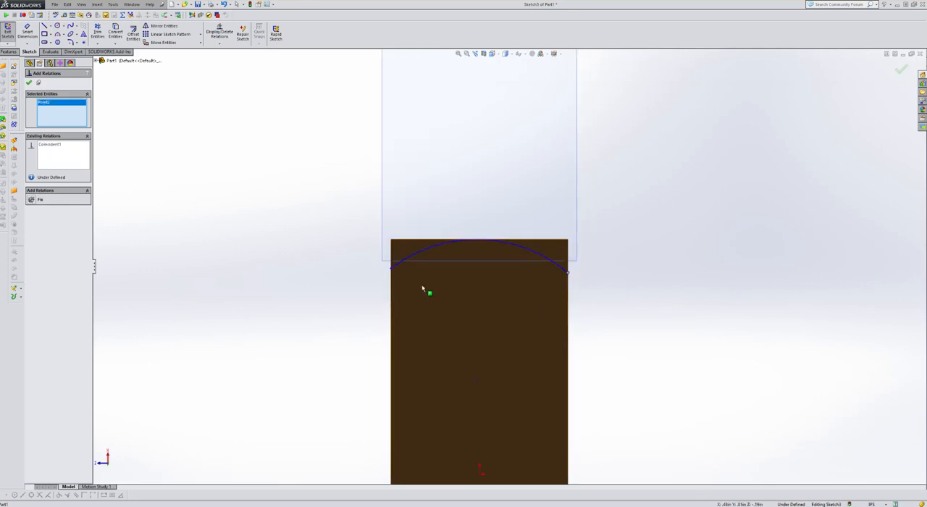
click(391, 271)
click(392, 272)
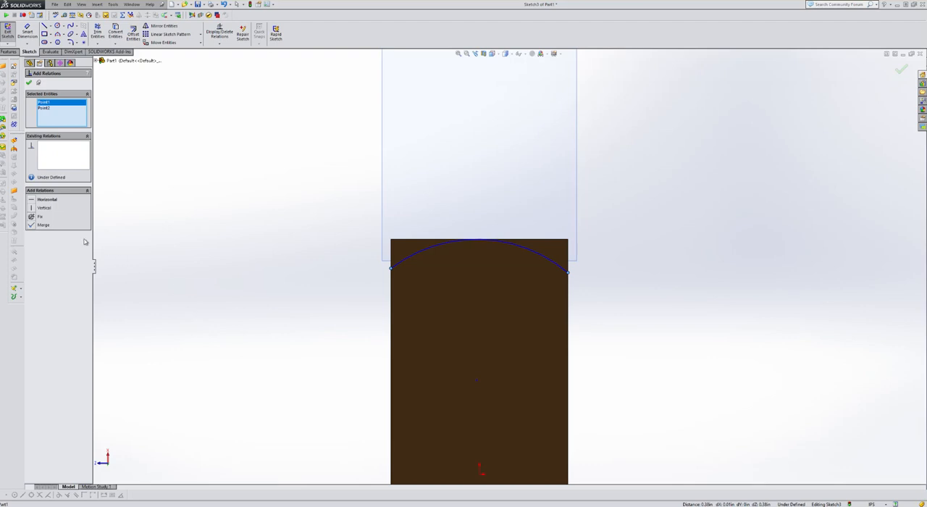
click(33, 200)
Dimension the arc's radius at 1 in
click(34, 42)
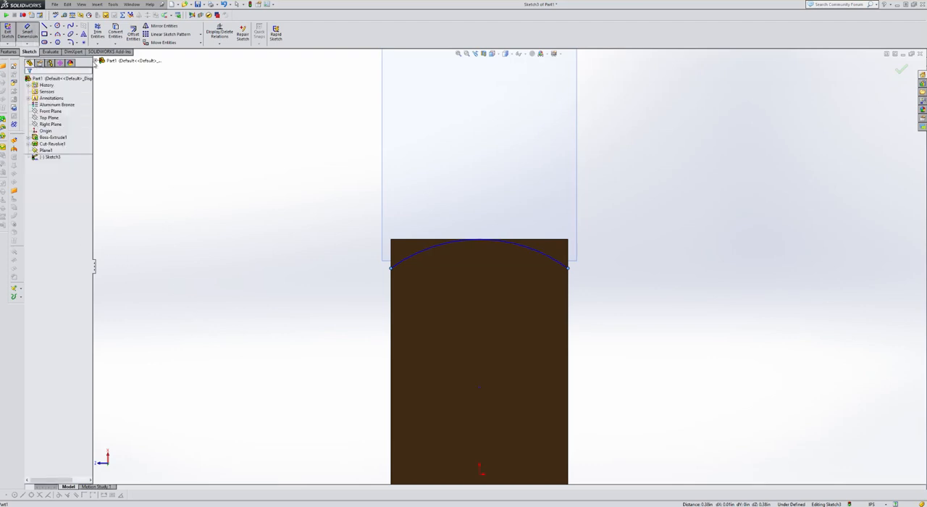
click(426, 253)
click(316, 180)
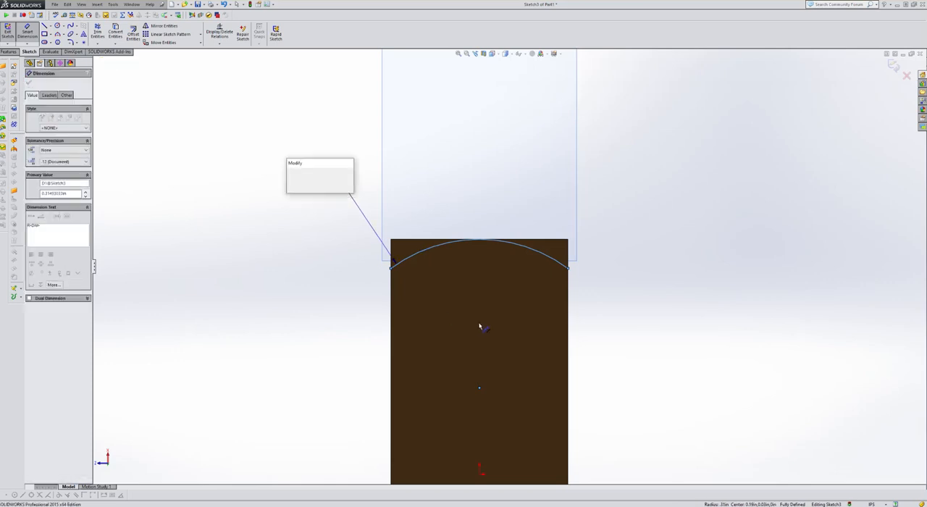
text(1)
key(Return)
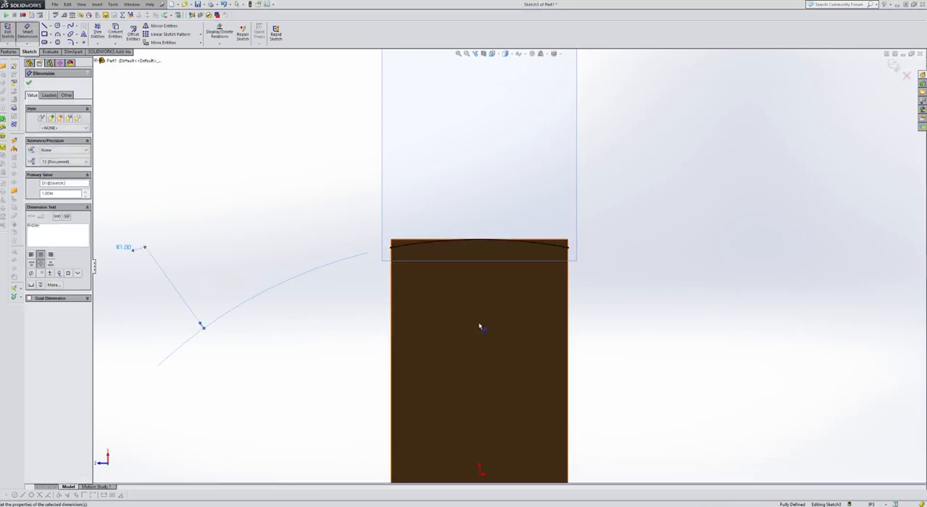
Create an extruded cut from the arc sketch using Through All - Both to round the slanted side face
middle_drag(318, 251, 412, 269)
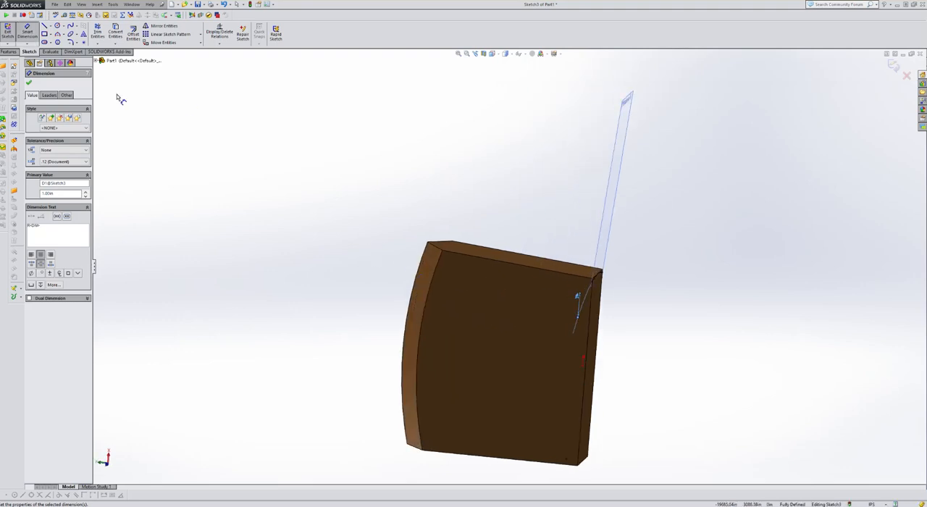
click(13, 53)
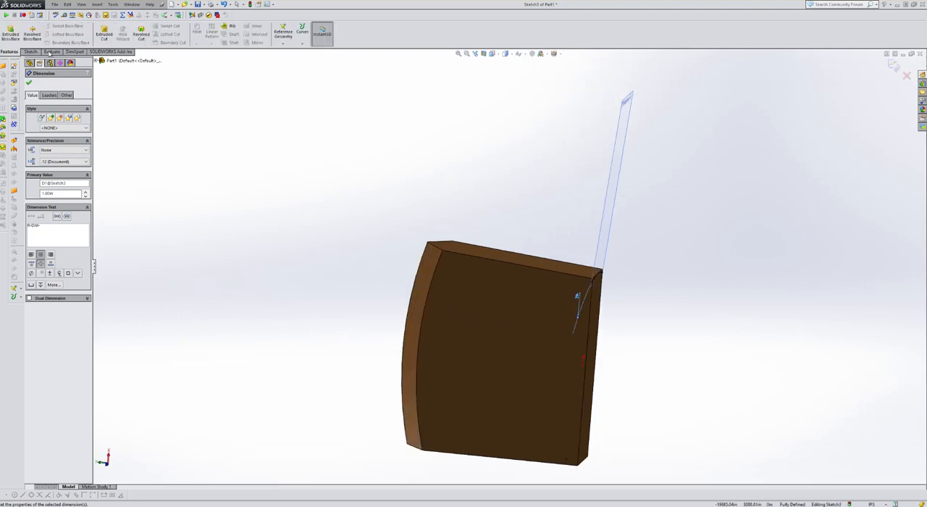
click(106, 36)
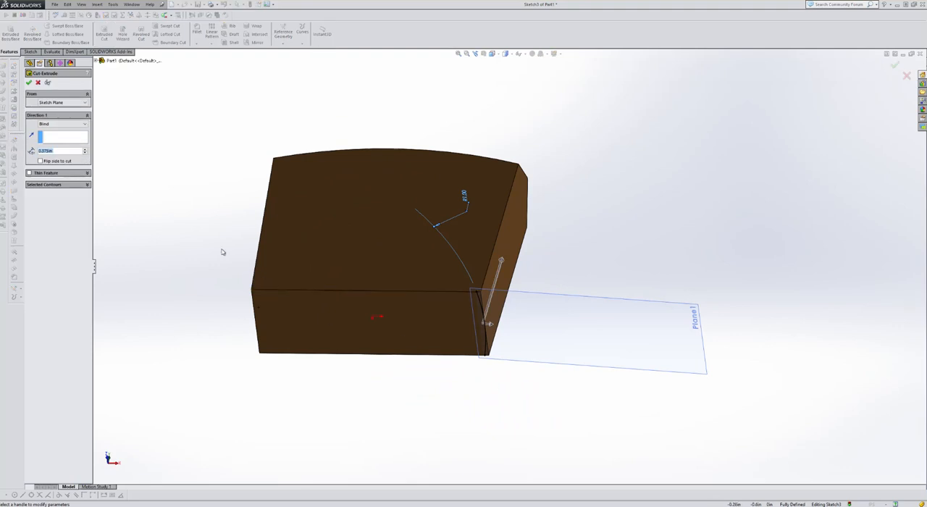
click(70, 124)
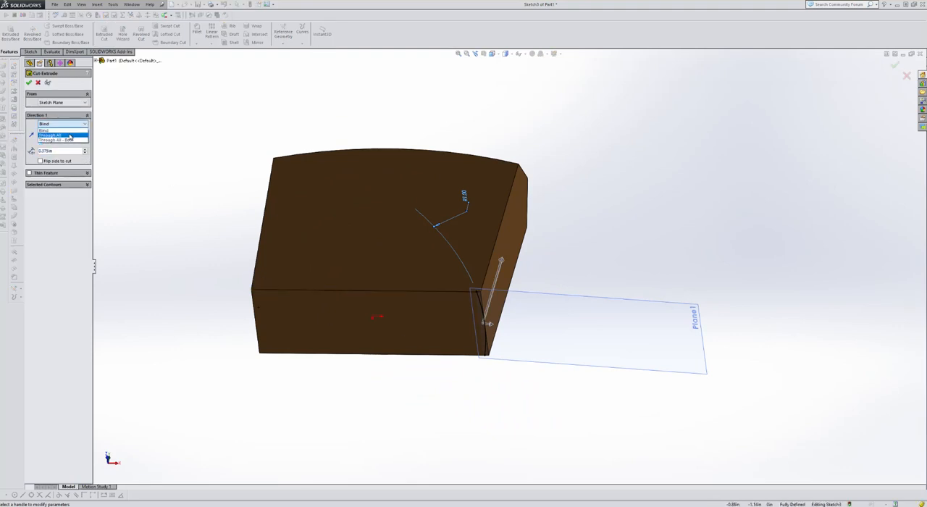
click(71, 138)
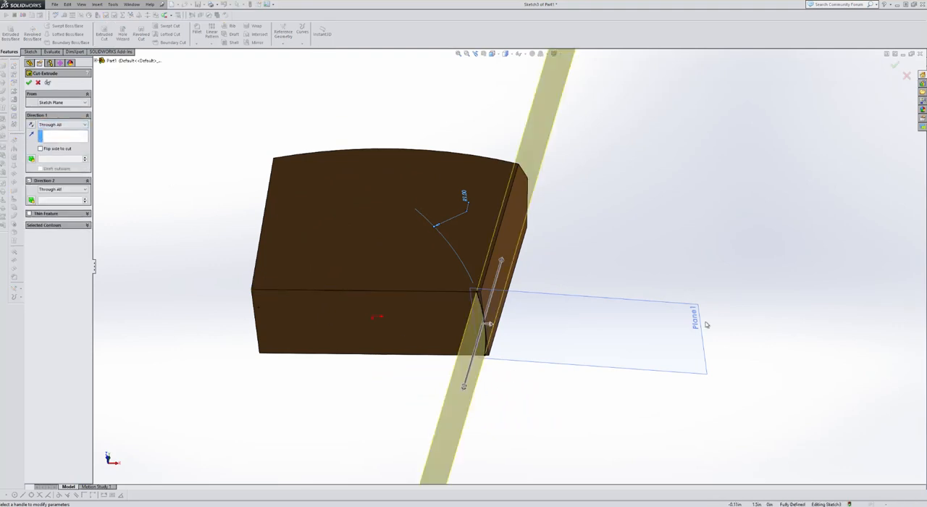
click(29, 82)
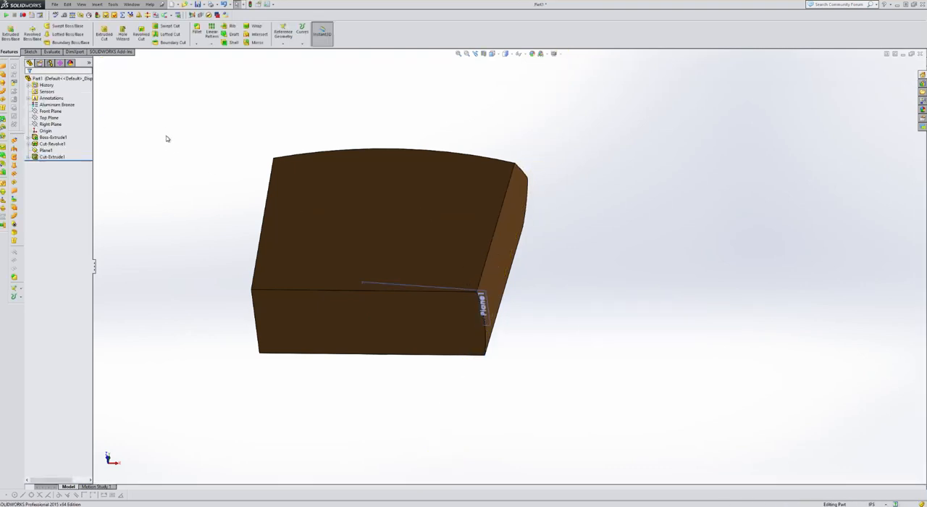
Show the part in isometric view and hide the reference plane at the slanted face's bottom edge
key(ctrl+7)
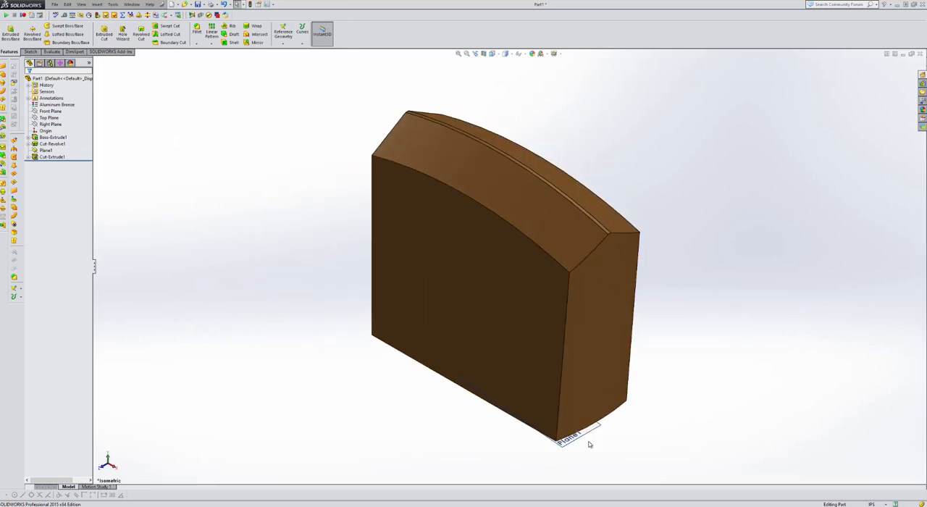
click(47, 150)
click(139, 171)
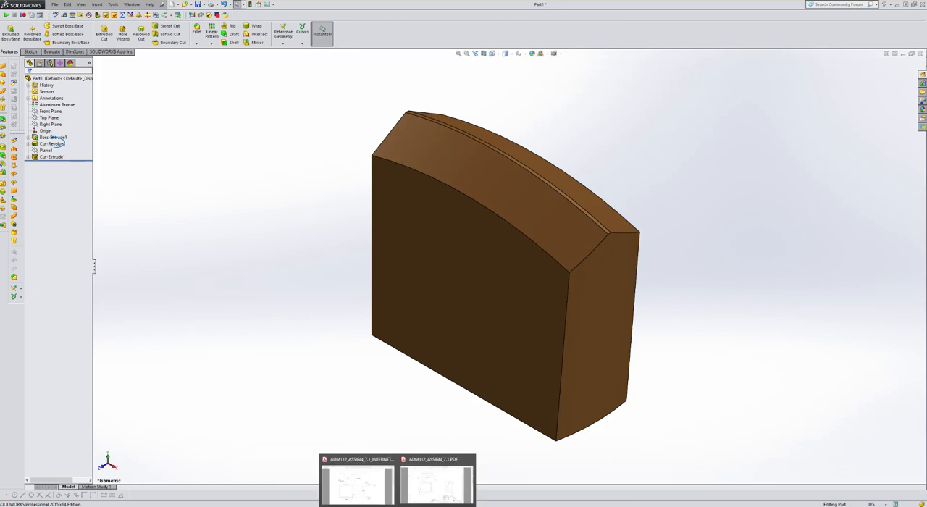
Switch to Adobe Acrobat Reader, check the views and dimensions in the ADM112_ASSIGN_7.1_INTERNET drawing, and return to SOLIDWORKS
click(371, 495)
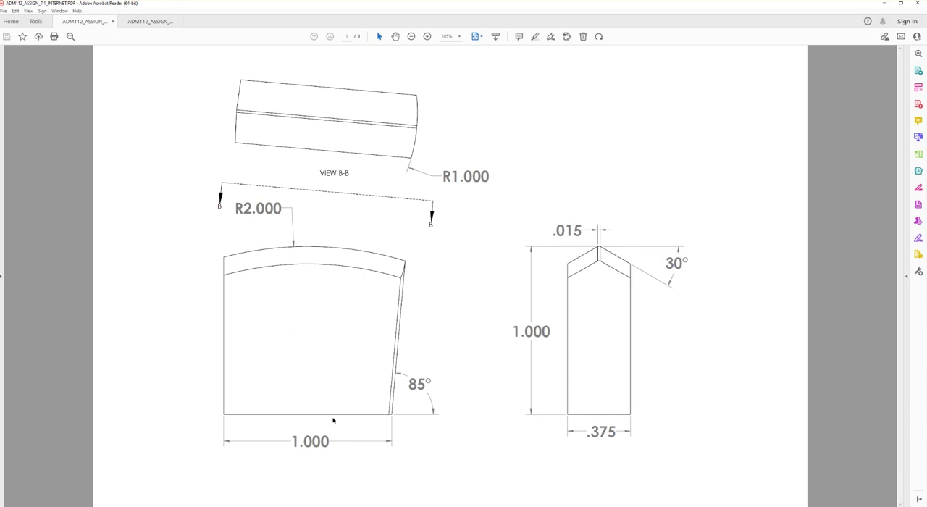
key(alt+Tab)
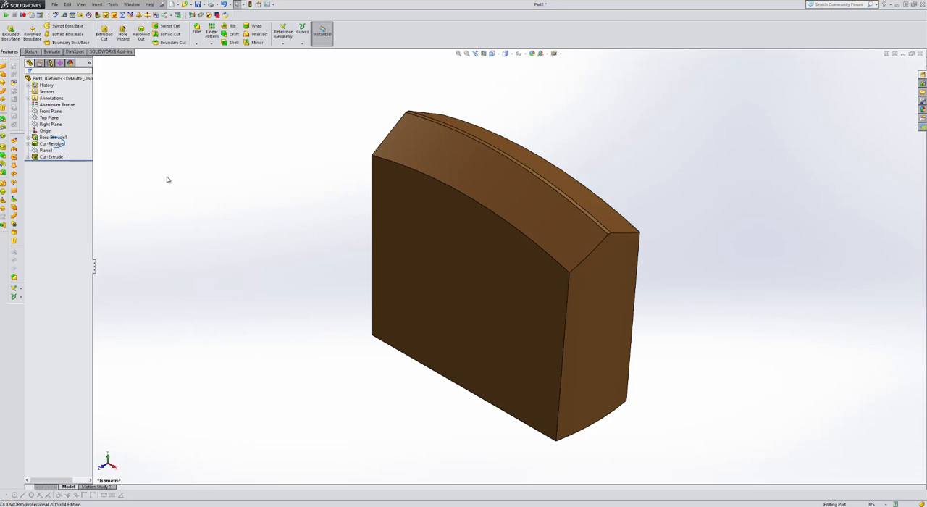
Start a sketch on the Front Plane and draw a centerline from the block's slanted edge inward to about its middle
click(49, 111)
click(58, 102)
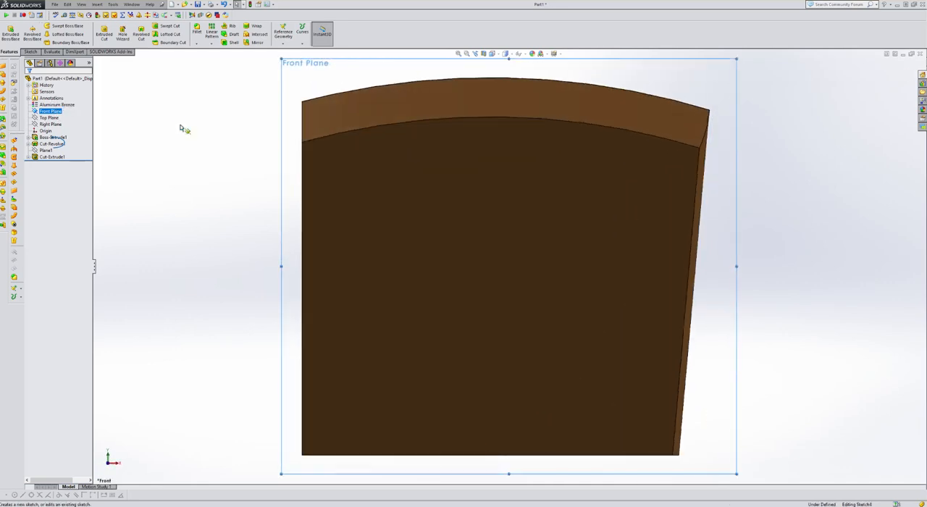
click(50, 27)
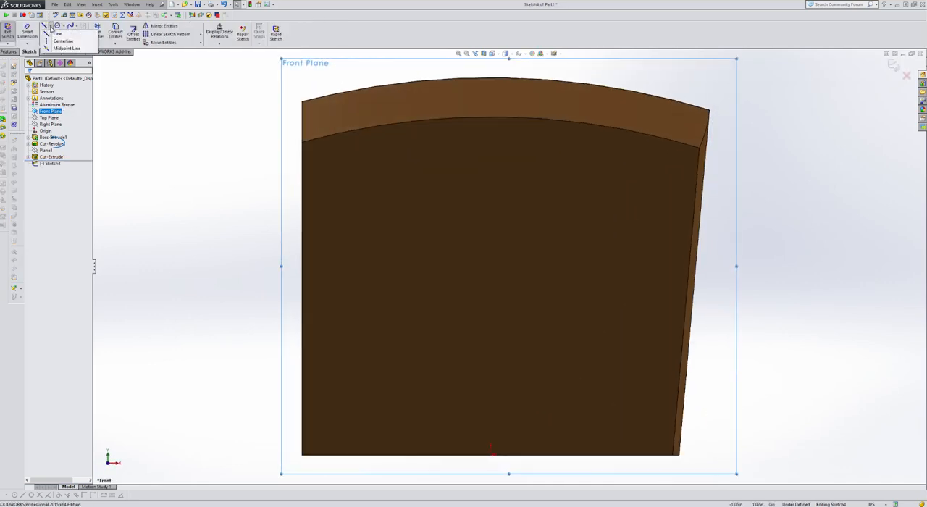
click(59, 39)
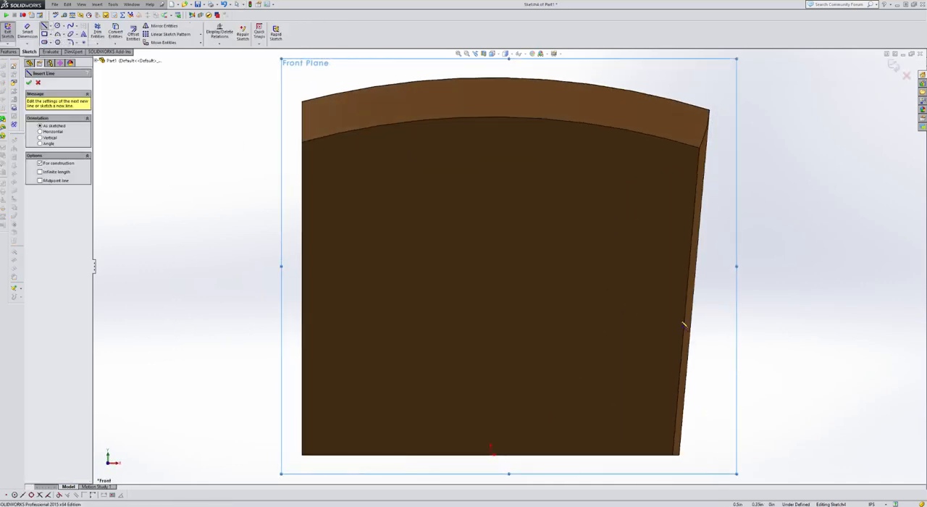
click(694, 281)
click(480, 243)
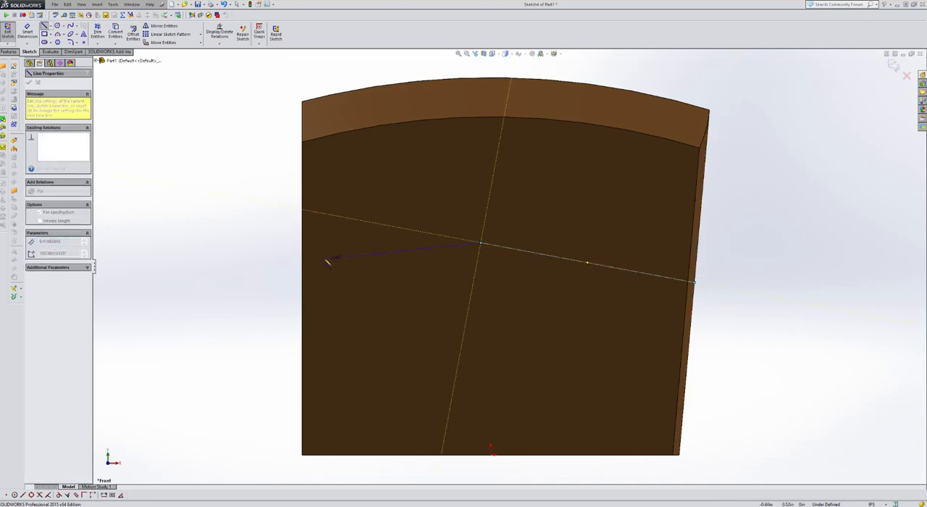
Add a perpendicular relation between the centerline and the block's slanted edge, and exit the sketch
click(220, 43)
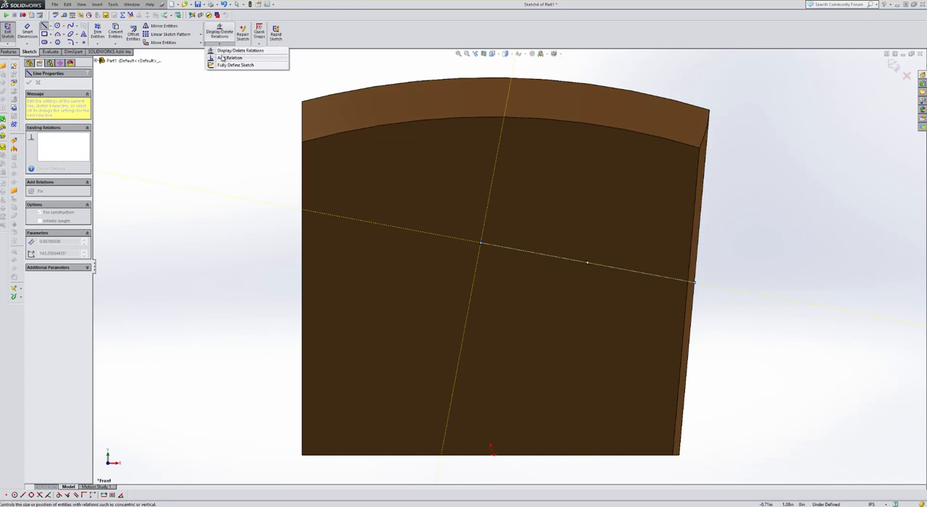
click(222, 58)
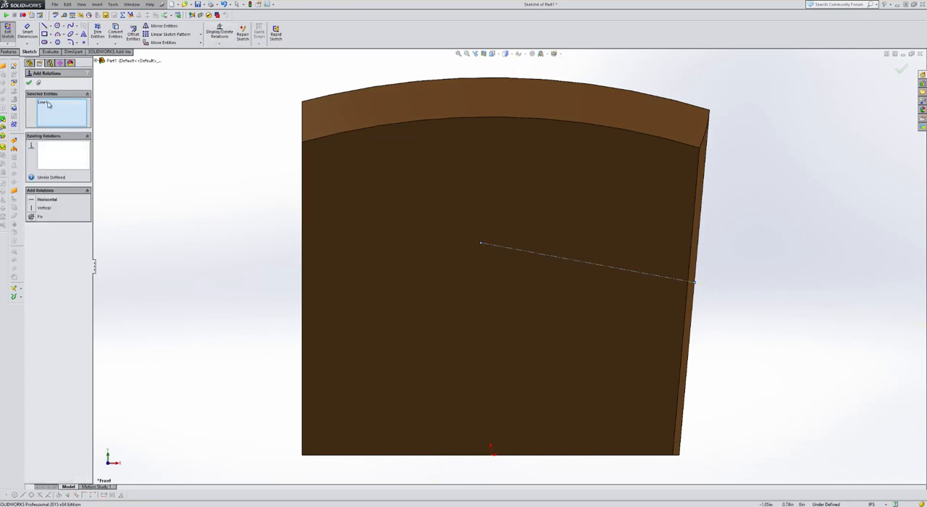
click(699, 255)
click(32, 208)
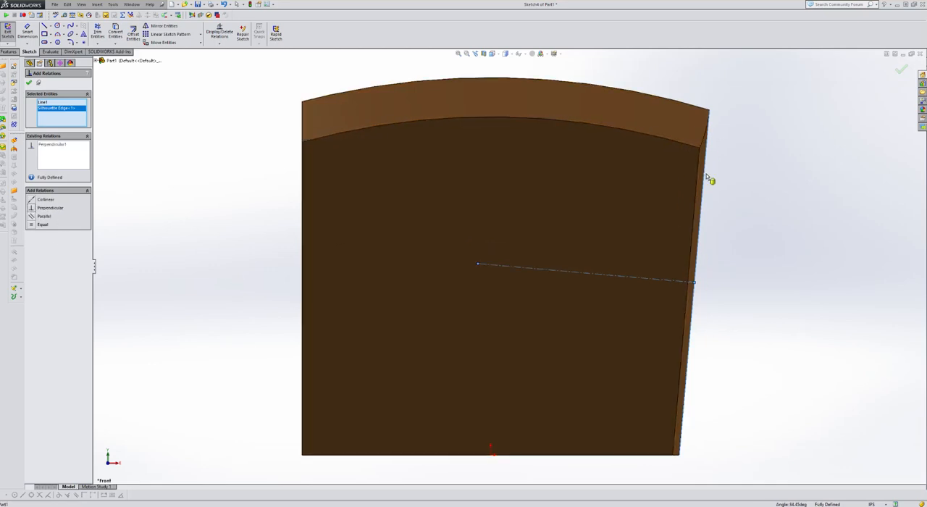
click(29, 84)
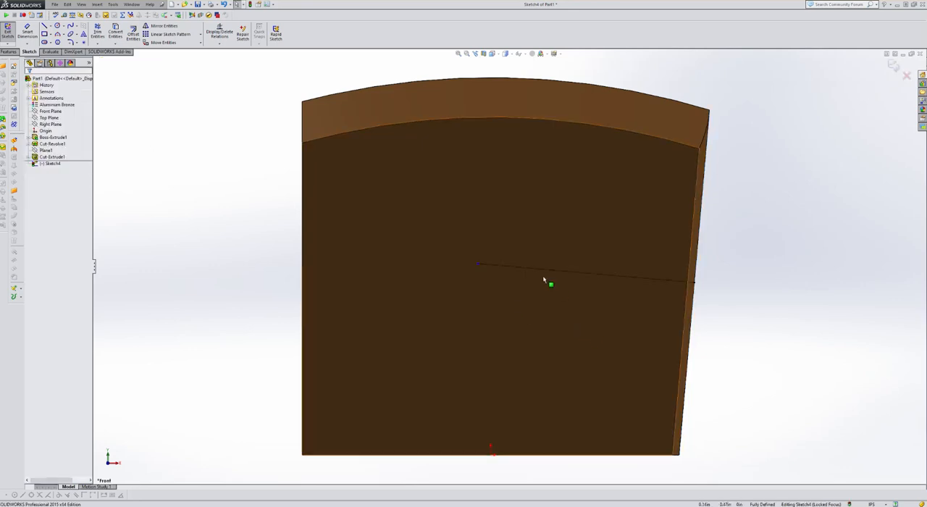
click(894, 65)
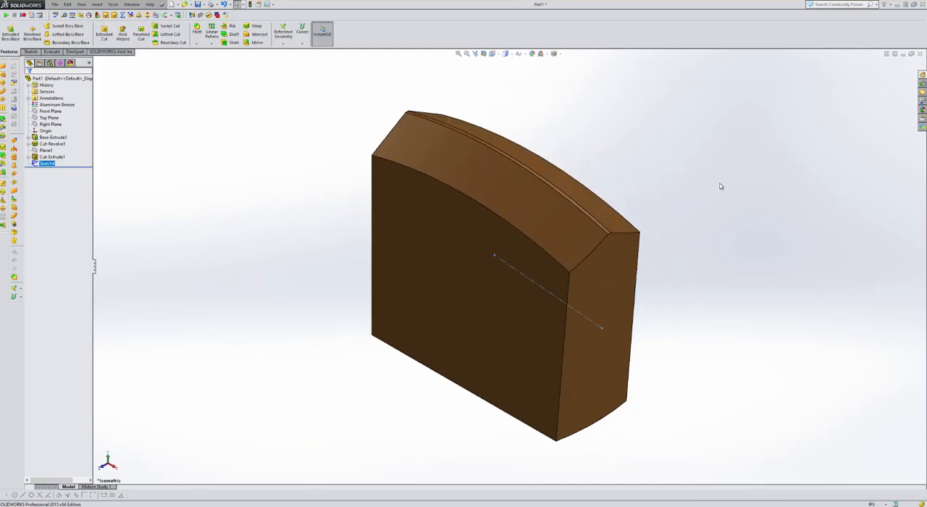
Save the part as JUNK and make a new drawing from it
key(ctrl+s)
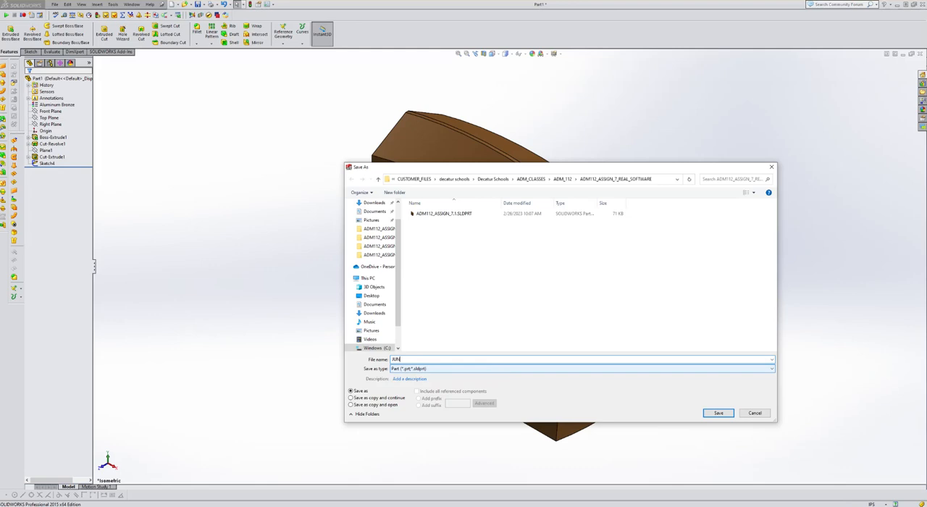
click(718, 413)
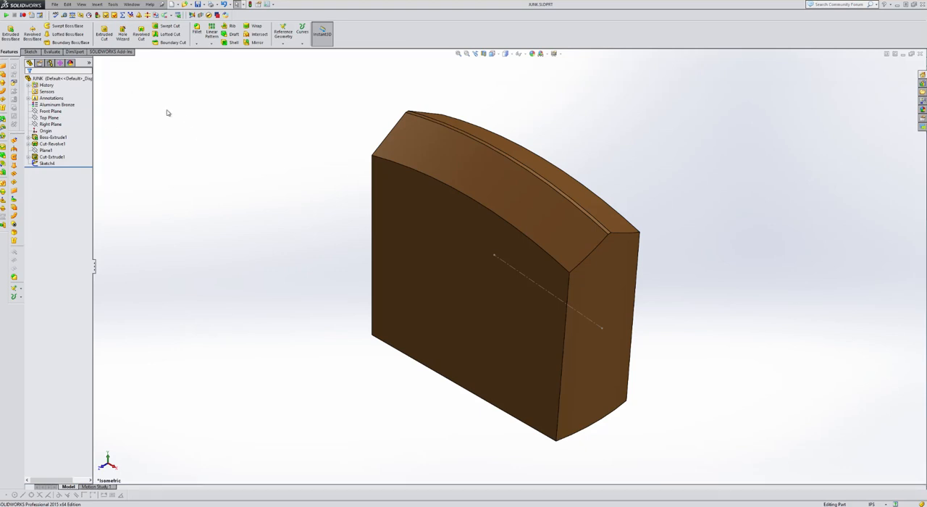
click(58, 6)
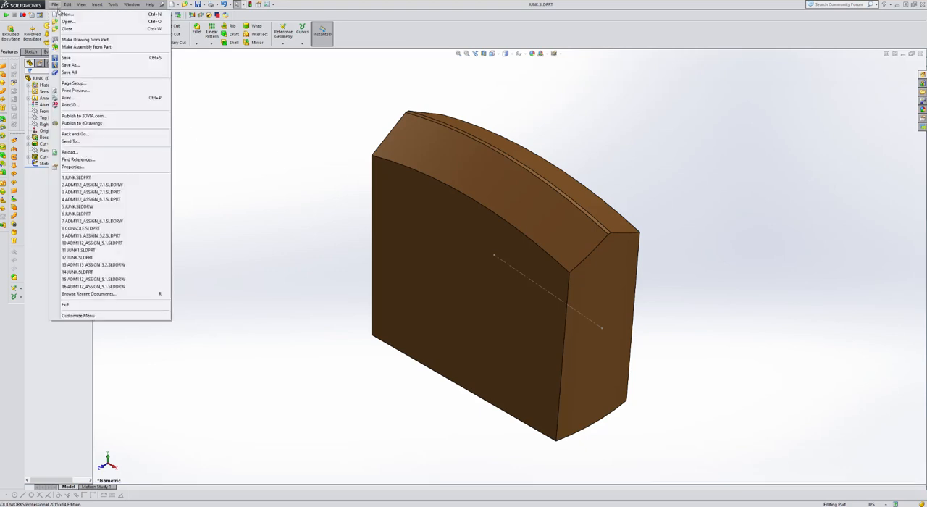
click(74, 40)
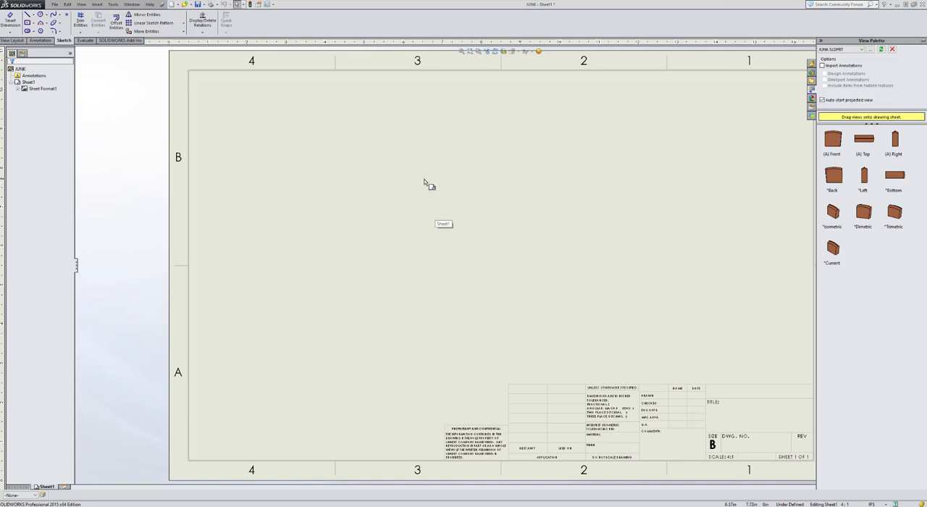
Turn off the display of the sheet format in the properties of Sheet1
right_click(477, 174)
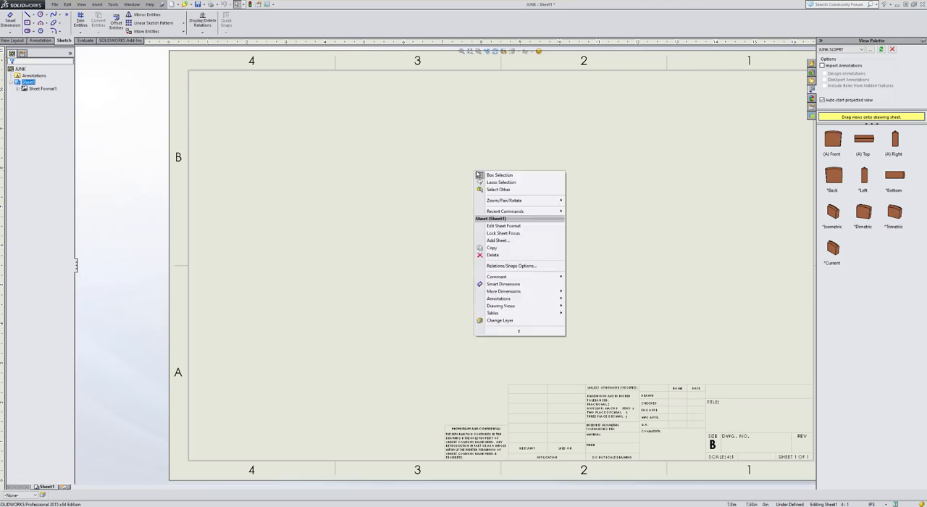
click(520, 330)
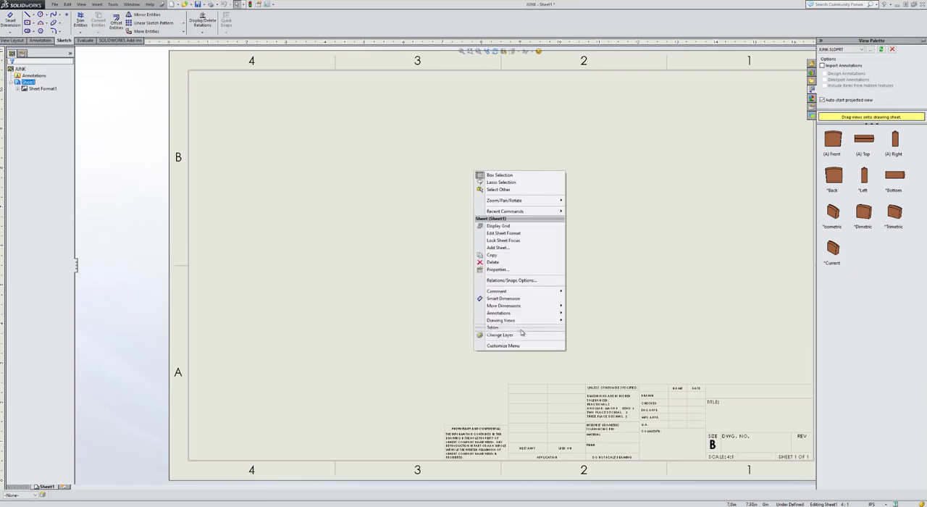
click(498, 269)
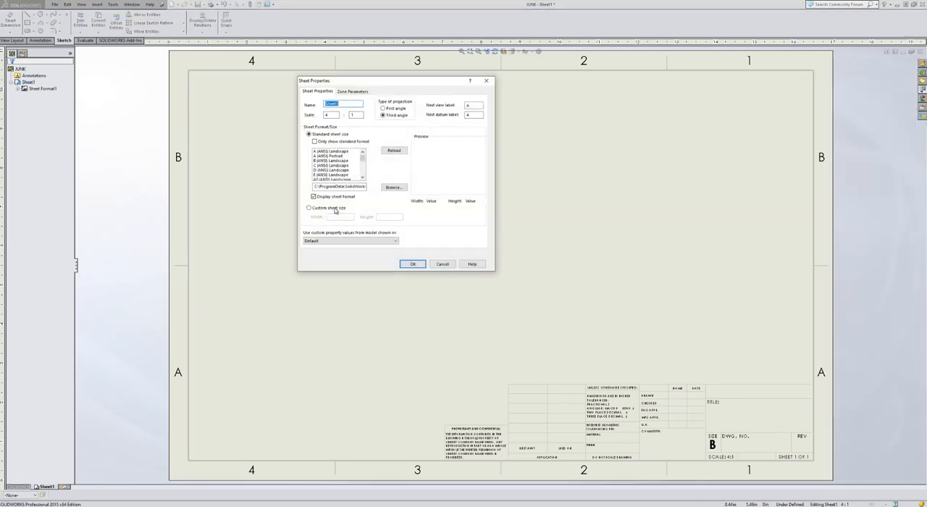
click(314, 196)
click(412, 263)
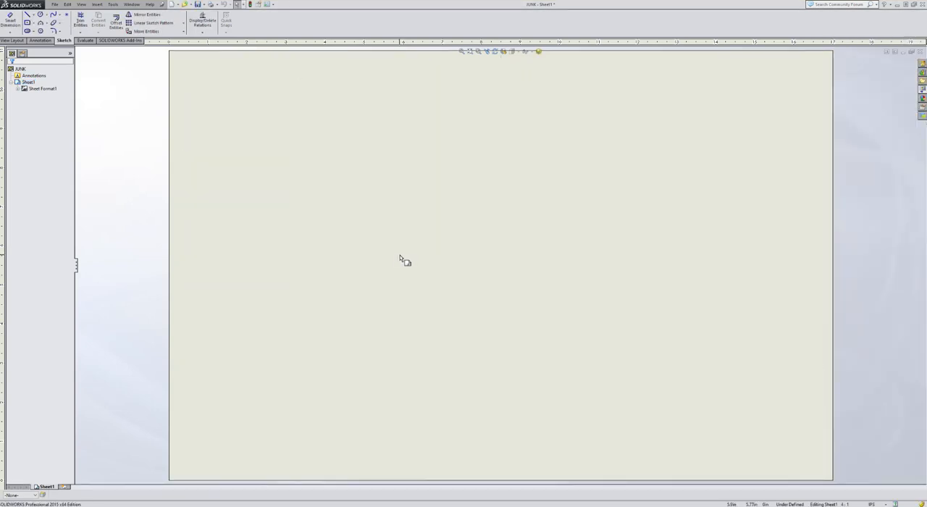
Place the part's front view on the sheet with a projected right view beside it and a projected top view above
click(923, 89)
mouse_move(837, 150)
mouse_down()
mouse_move(466, 275)
mouse_move(399, 314)
mouse_move(363, 317)
mouse_up()
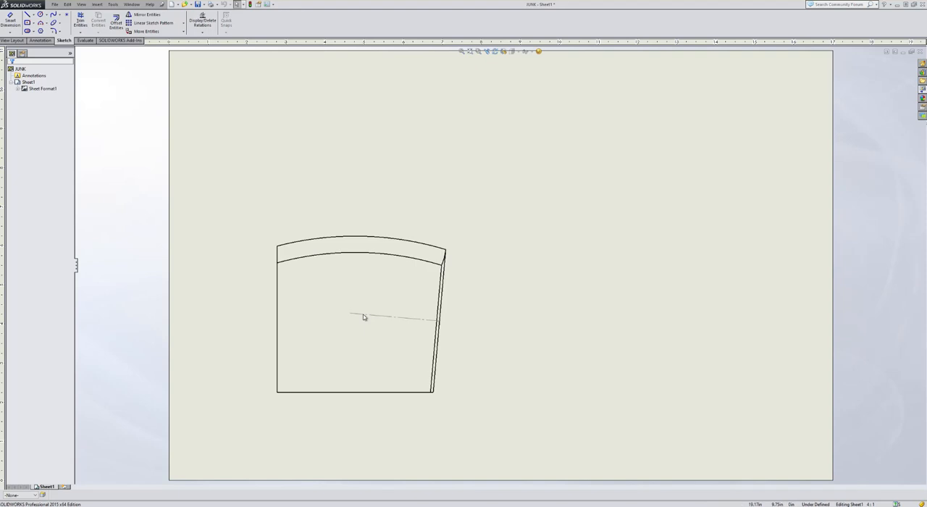
click(615, 307)
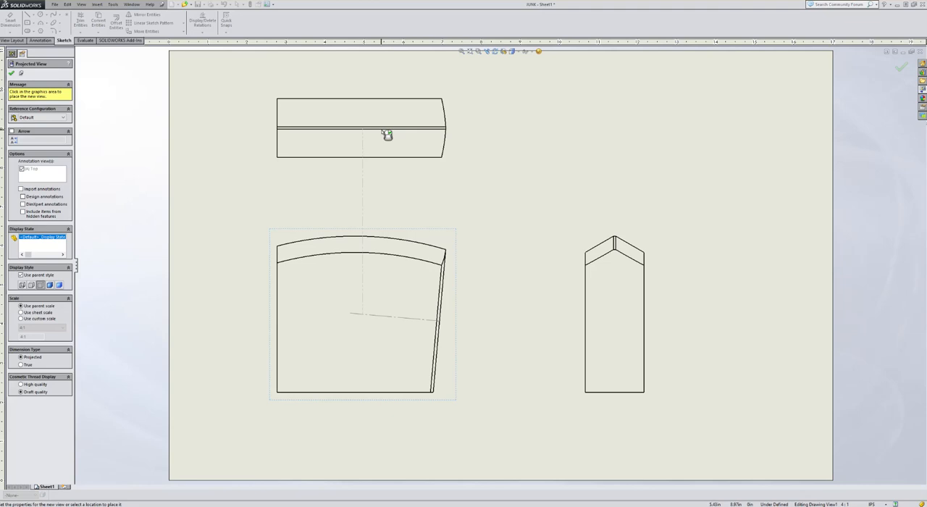
click(364, 123)
key(Escape)
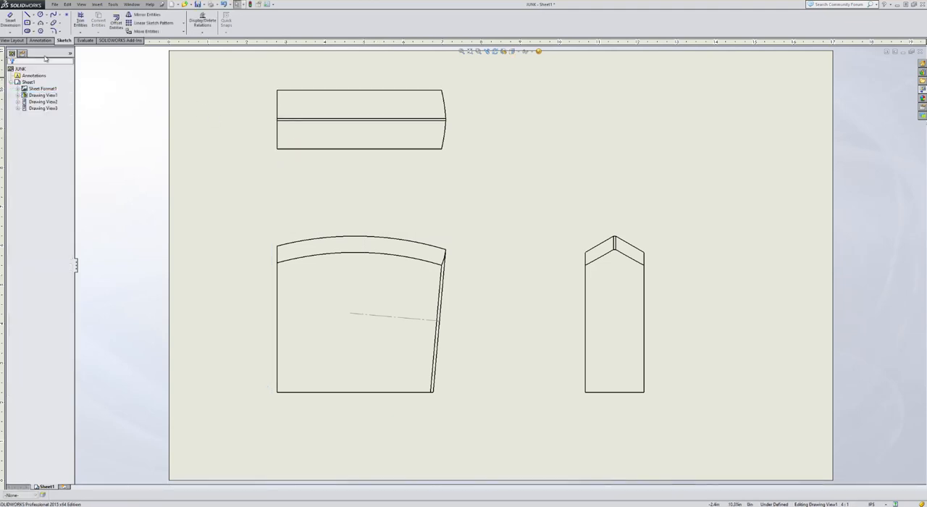
Try to dimension the radius of the curved end in the top view, and delete that view from the sheet
click(10, 22)
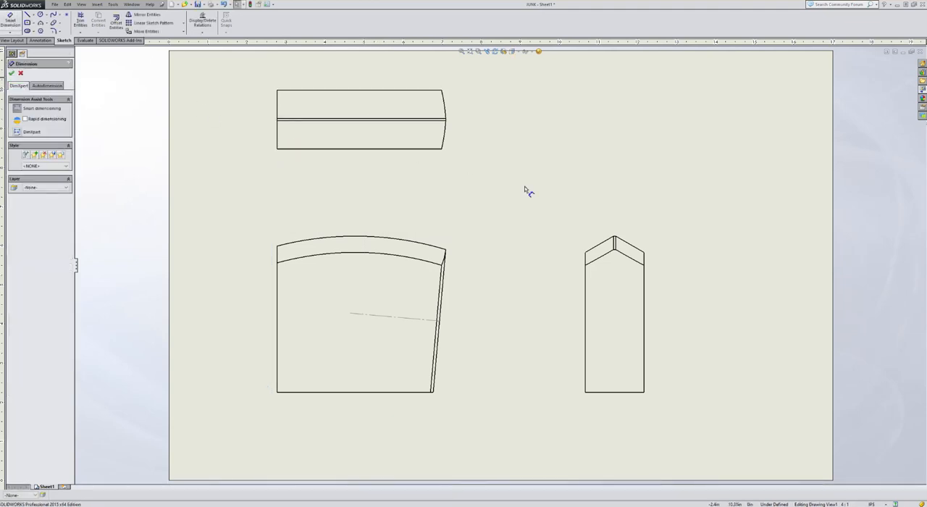
click(444, 134)
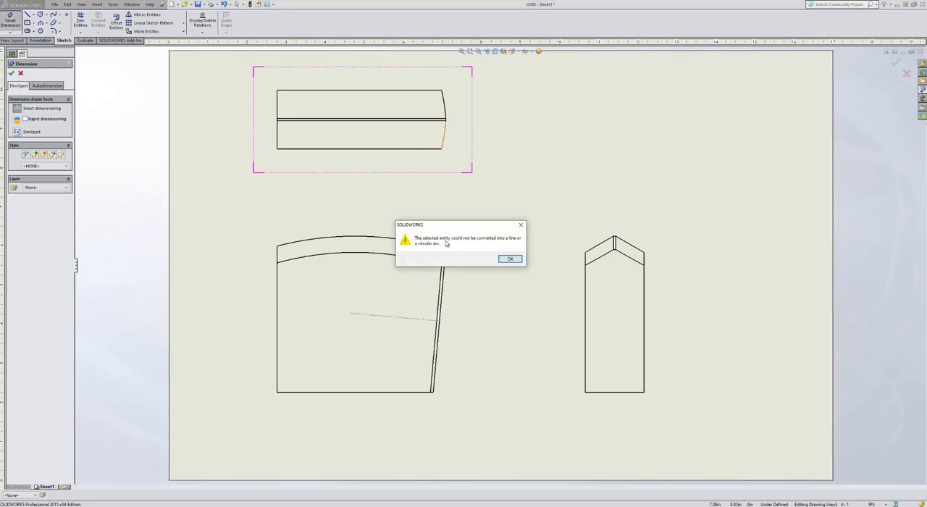
click(511, 262)
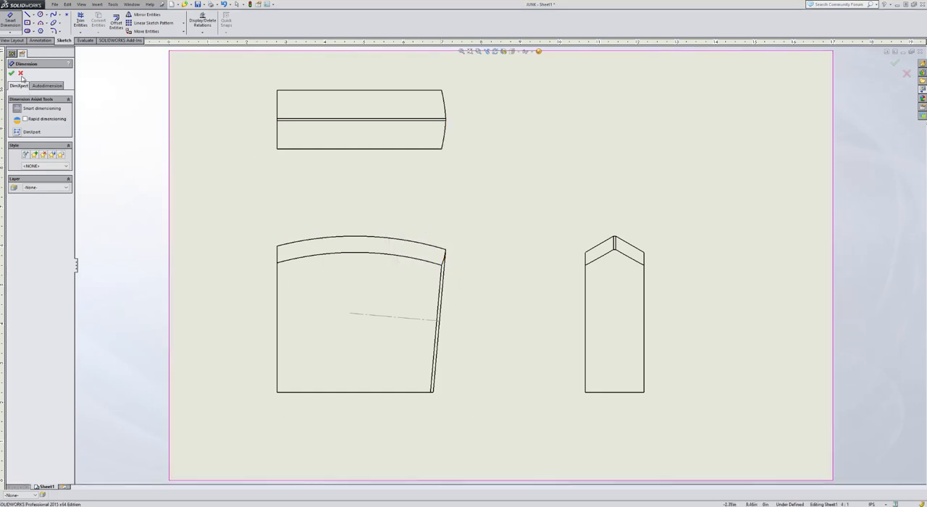
click(21, 74)
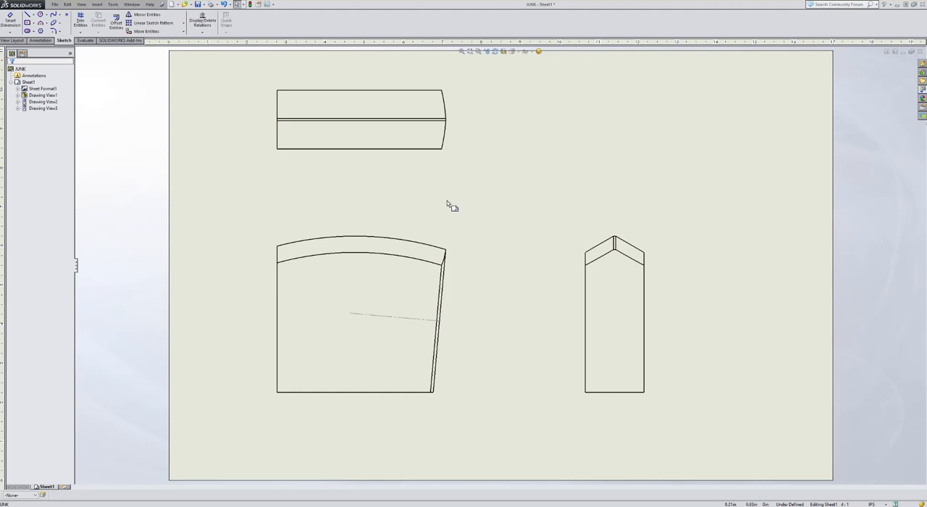
click(403, 161)
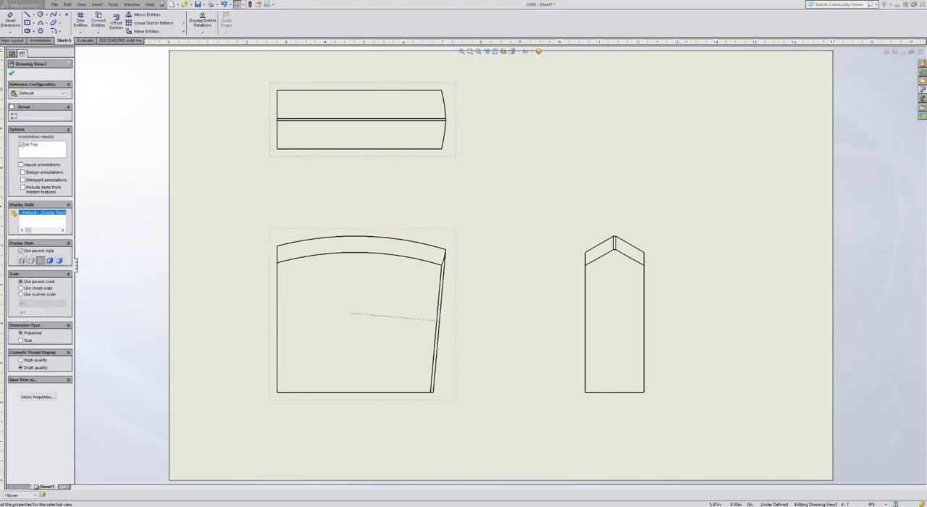
key(Delete)
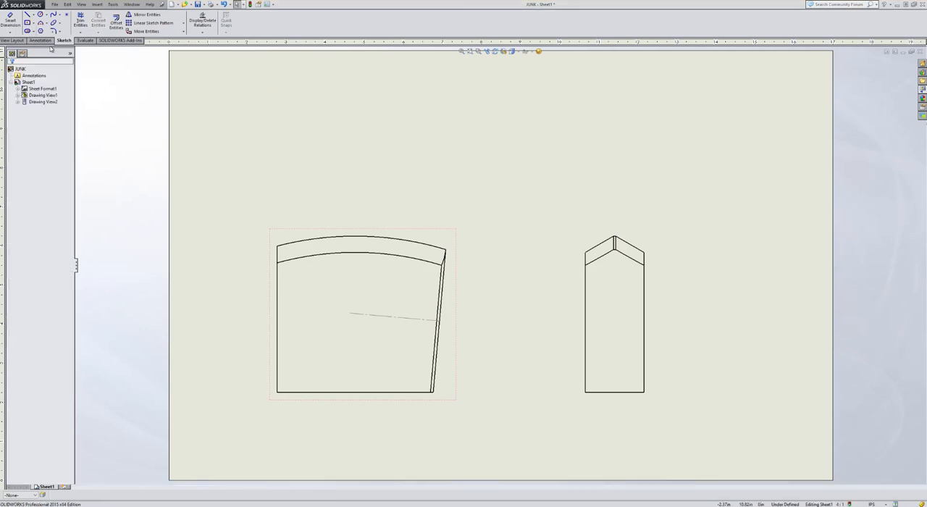
Create an auxiliary view from the centerline in the front view and place it above that view
click(16, 40)
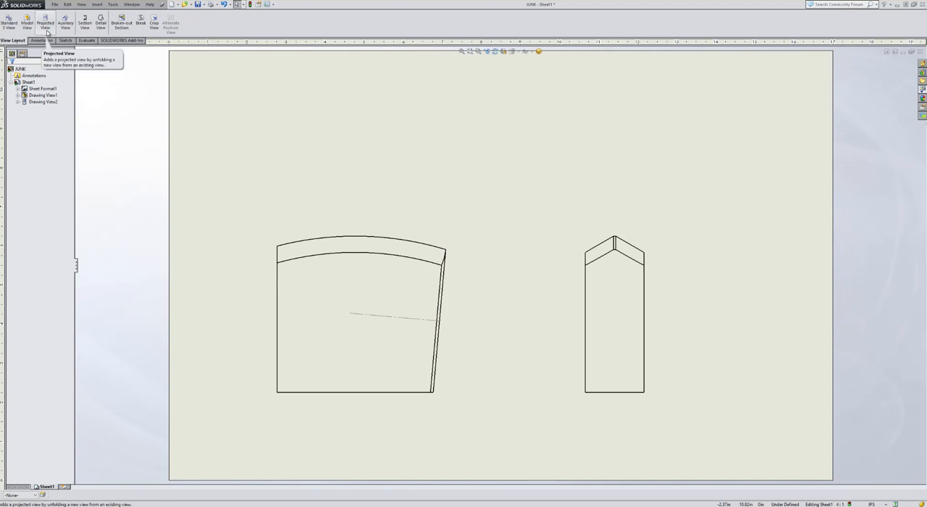
click(386, 318)
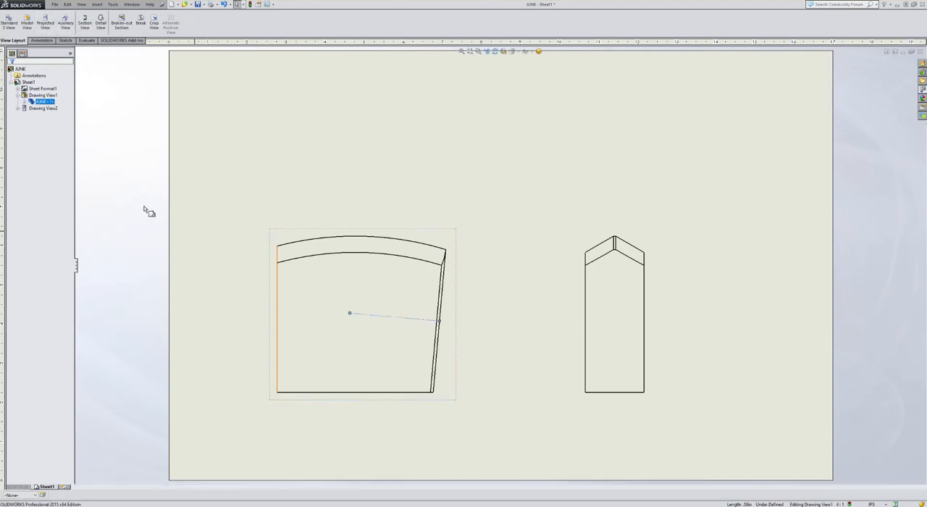
click(64, 24)
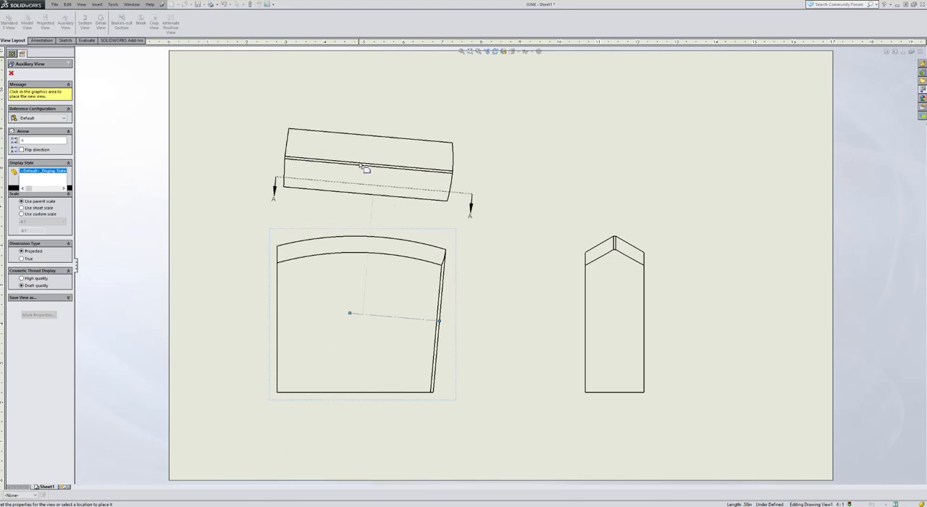
click(366, 116)
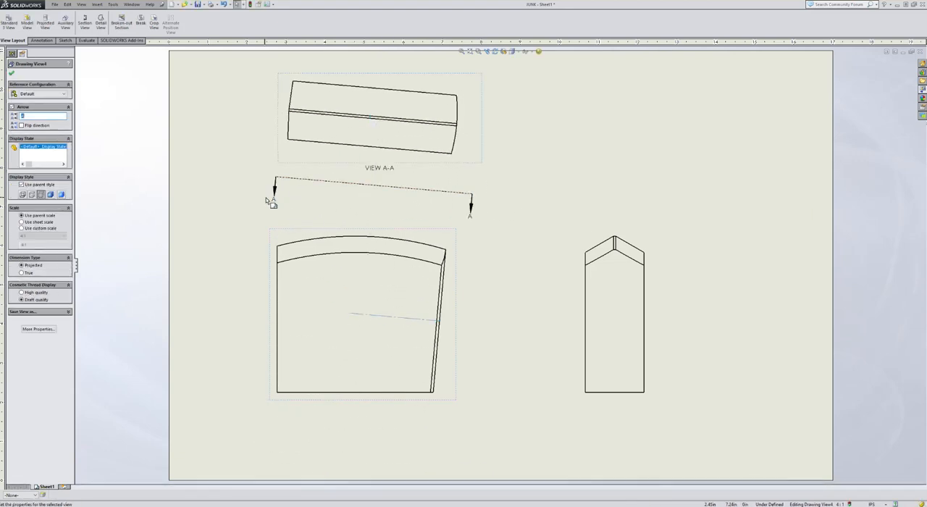
click(450, 192)
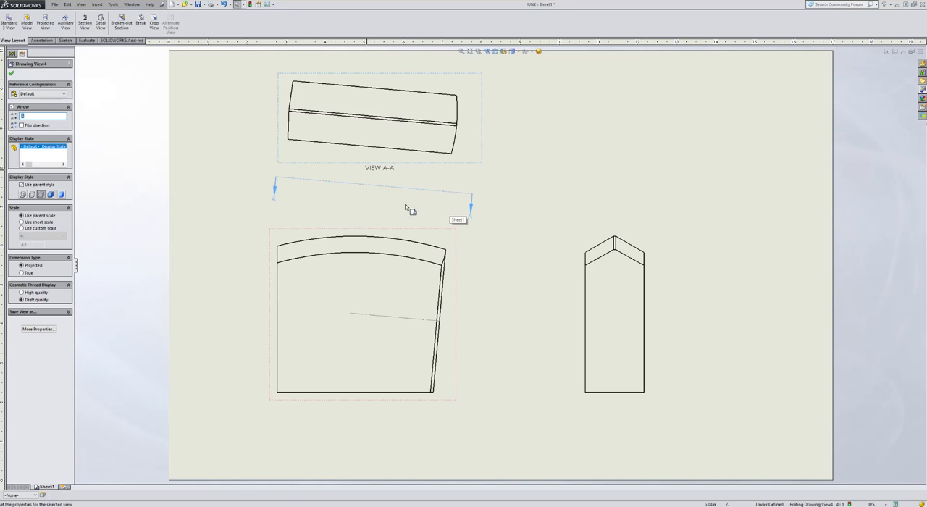
click(11, 74)
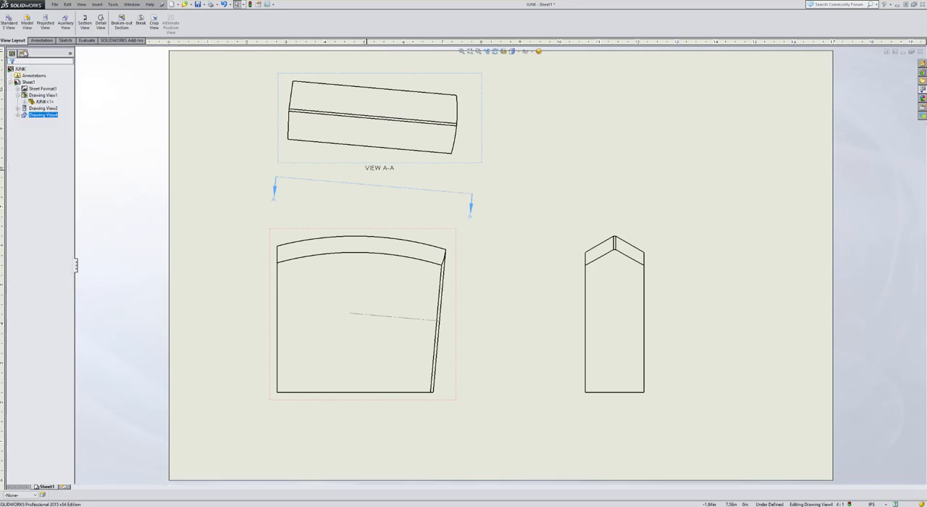
Dimension the radius of the curved end in auxiliary view A-A
click(38, 40)
click(10, 23)
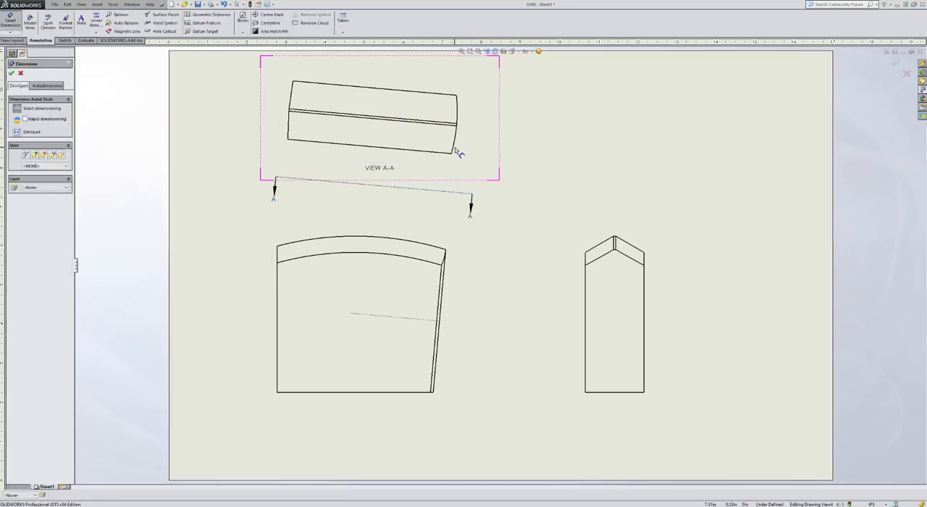
click(504, 167)
scroll(487, 163, down, 2)
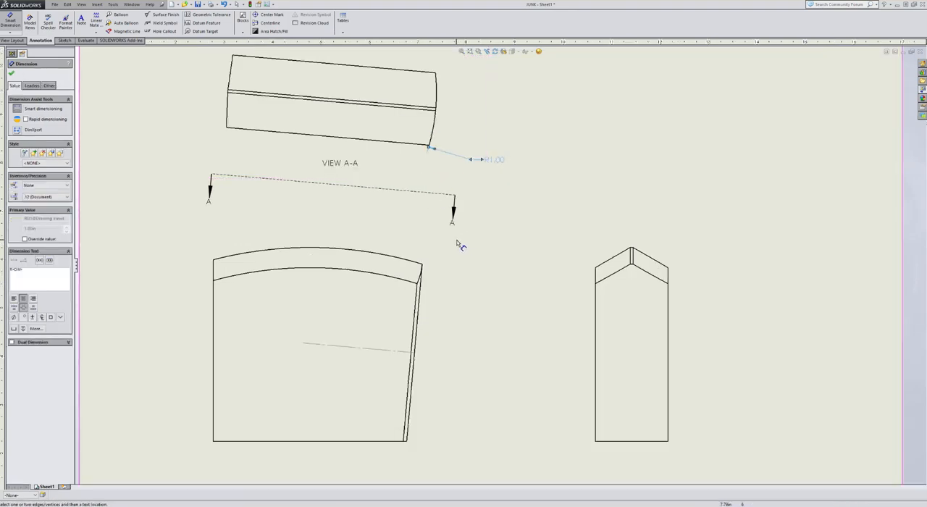
Dimension the radius of the upper arc and the length of the bottom edge in the front view
scroll(458, 246, up, 2)
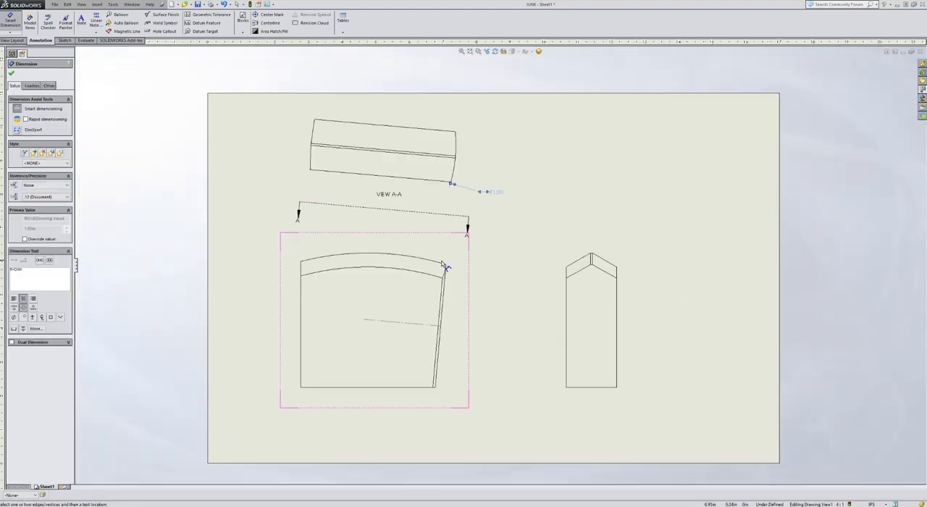
click(373, 254)
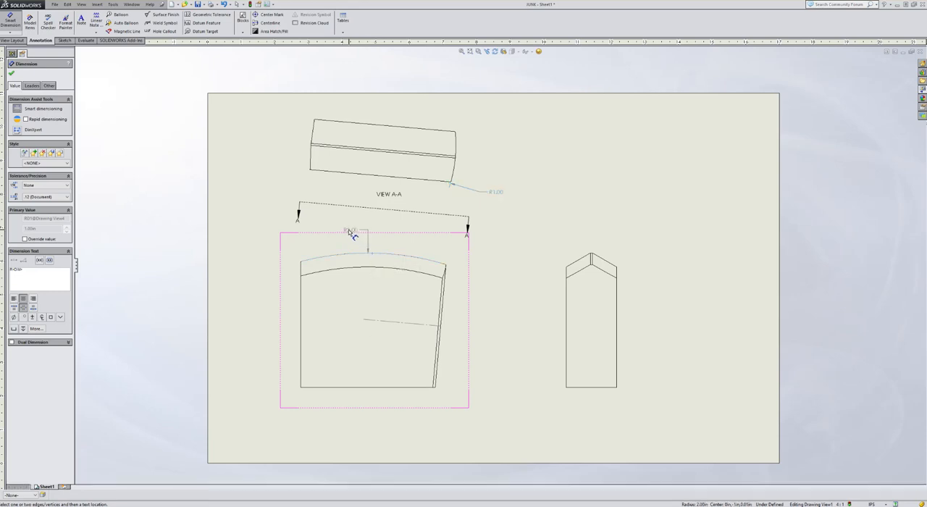
click(334, 229)
click(359, 387)
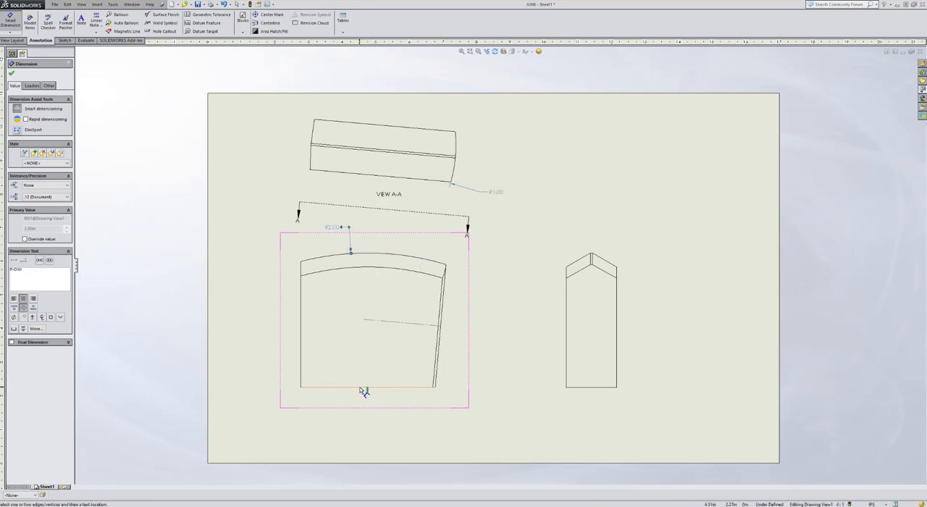
click(373, 402)
scroll(503, 379, down, 2)
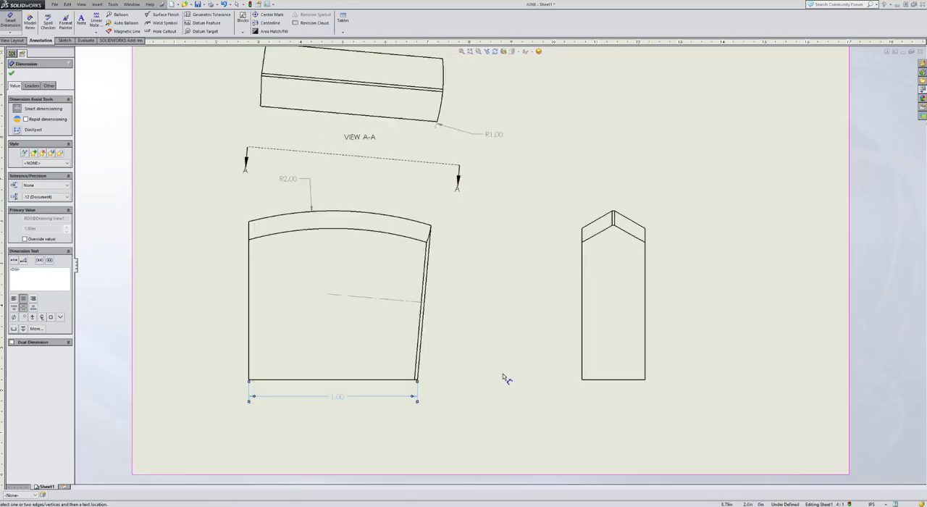
Dimension the angle between the bottom edge and the slanted right edge in the front view
click(426, 386)
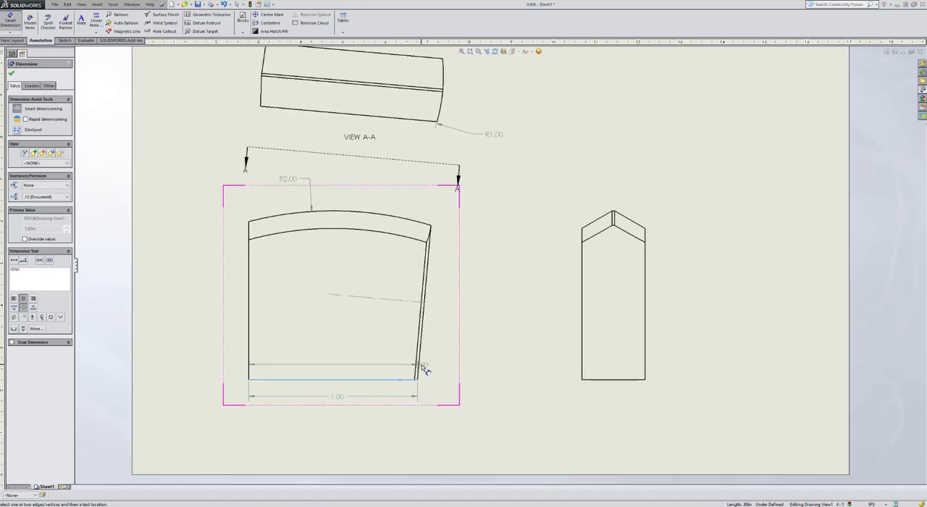
click(420, 364)
click(448, 356)
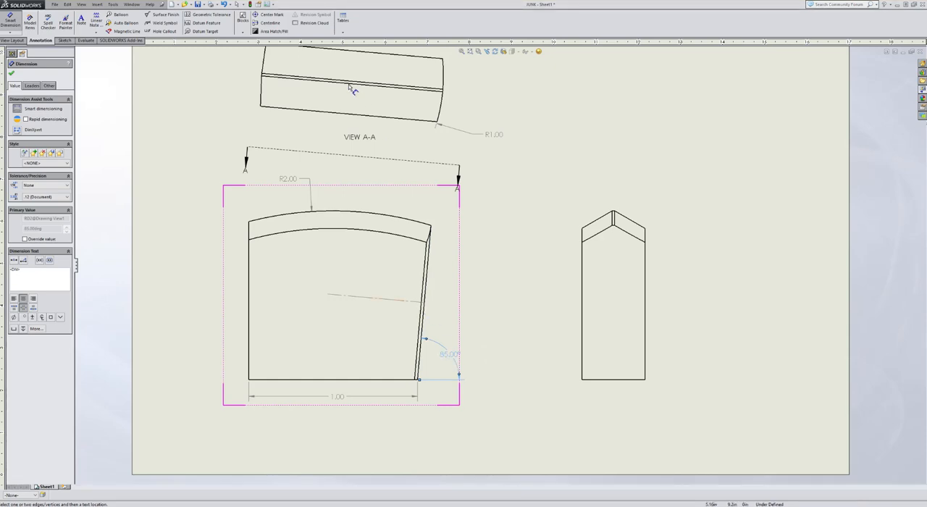
Set the drawing's document units to three decimal places for length and no decimals for angles
click(274, 5)
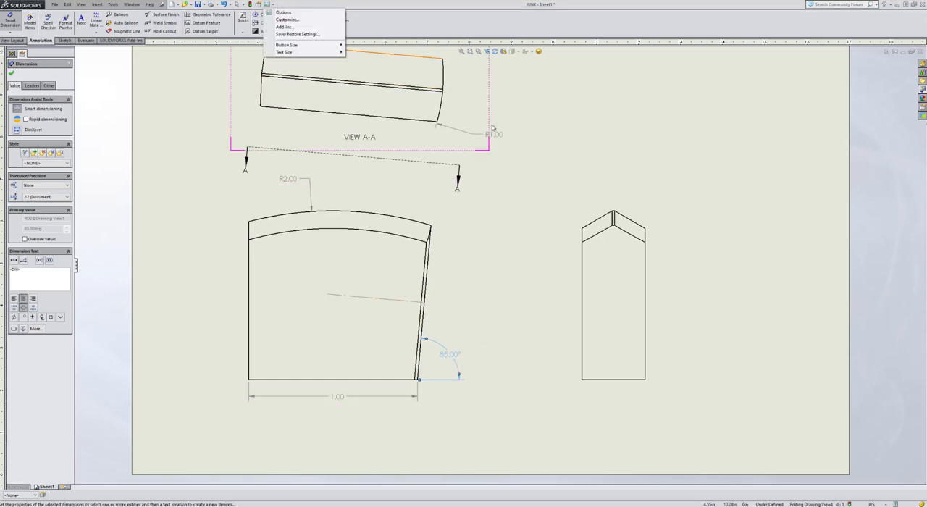
click(307, 14)
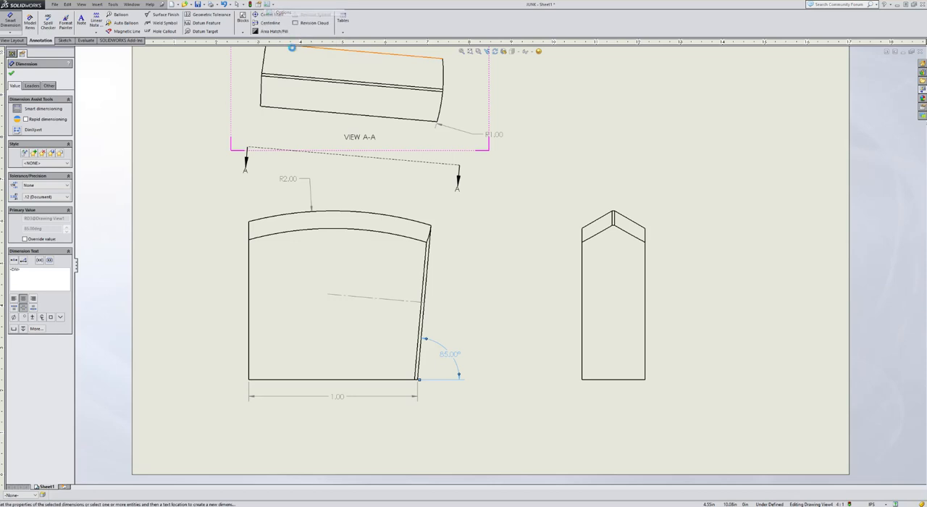
click(290, 94)
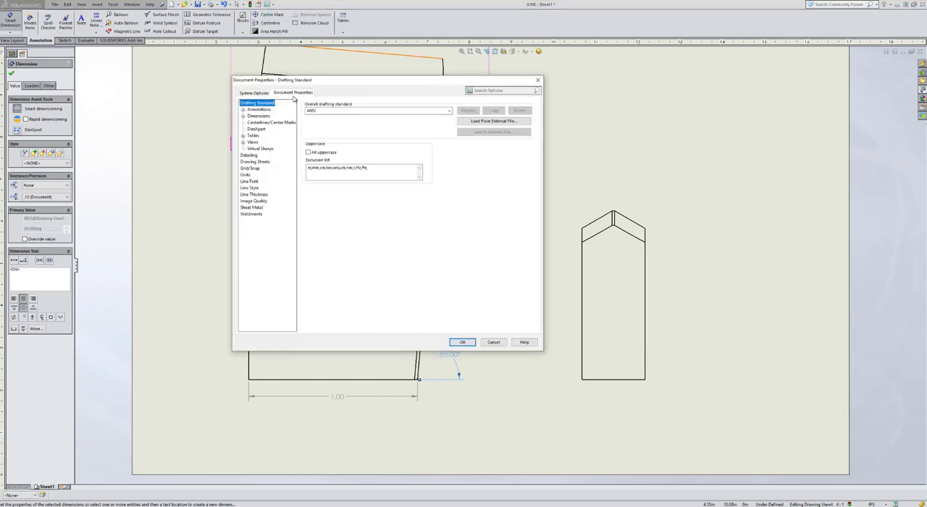
click(246, 174)
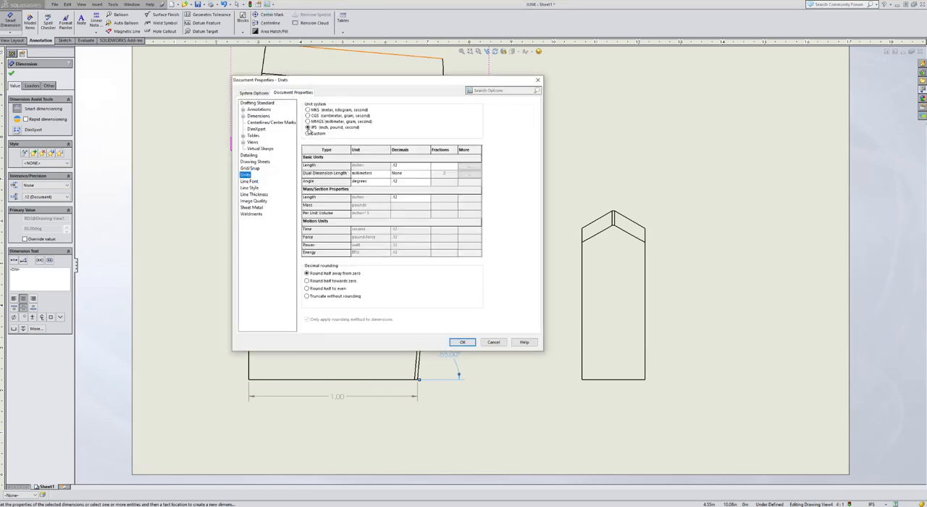
click(409, 166)
click(428, 166)
click(404, 177)
click(425, 181)
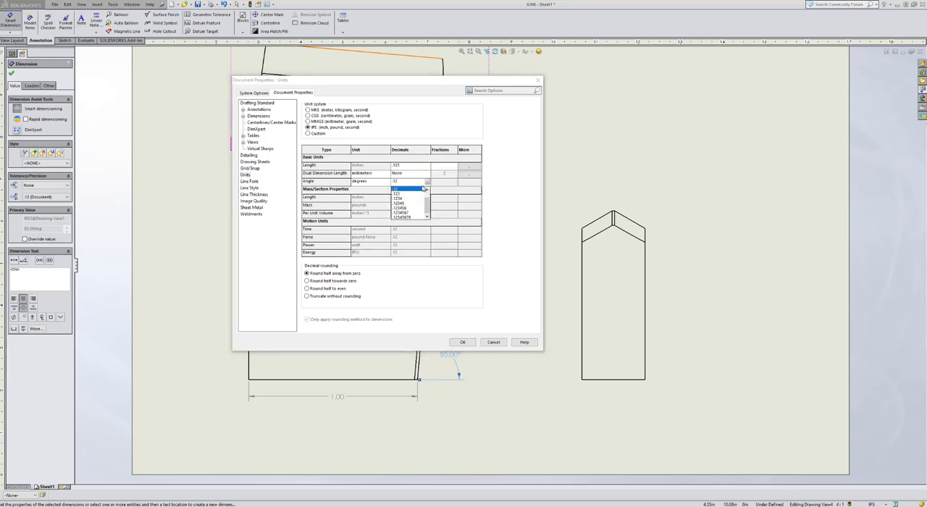
click(426, 189)
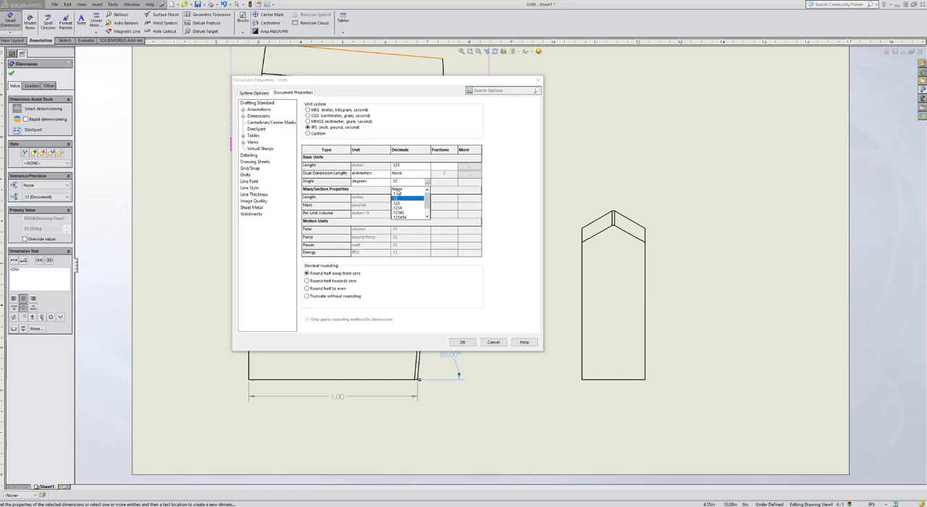
click(396, 190)
click(461, 343)
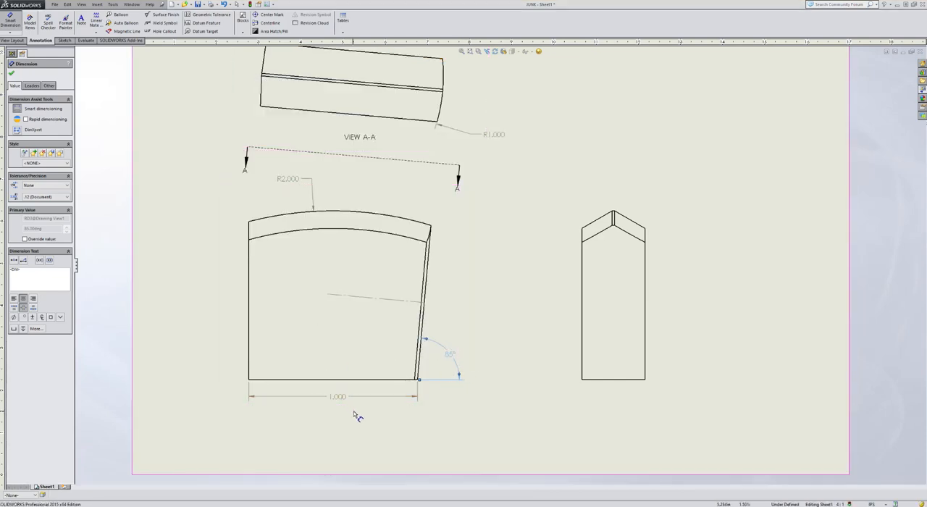
Dimension the width along the bottom edge and the overall height to the peak in the side view
scroll(720, 355, down, 2)
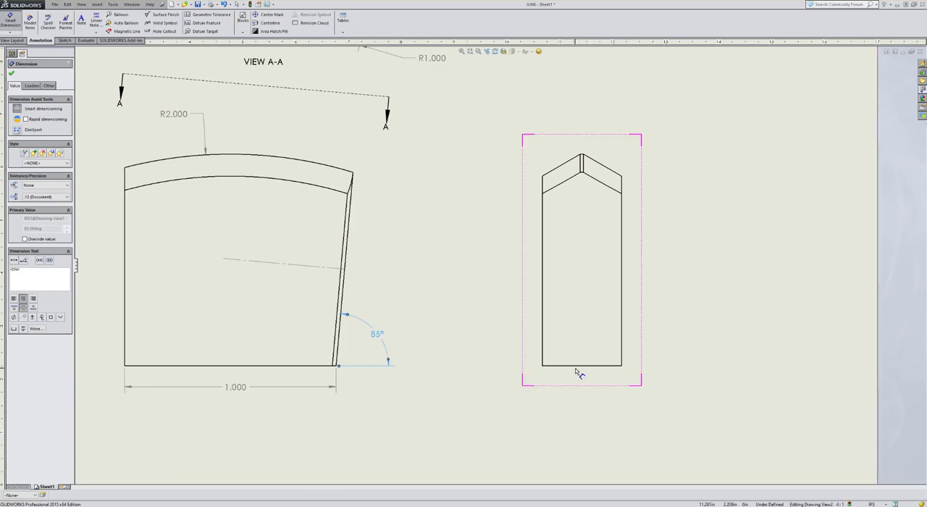
click(581, 366)
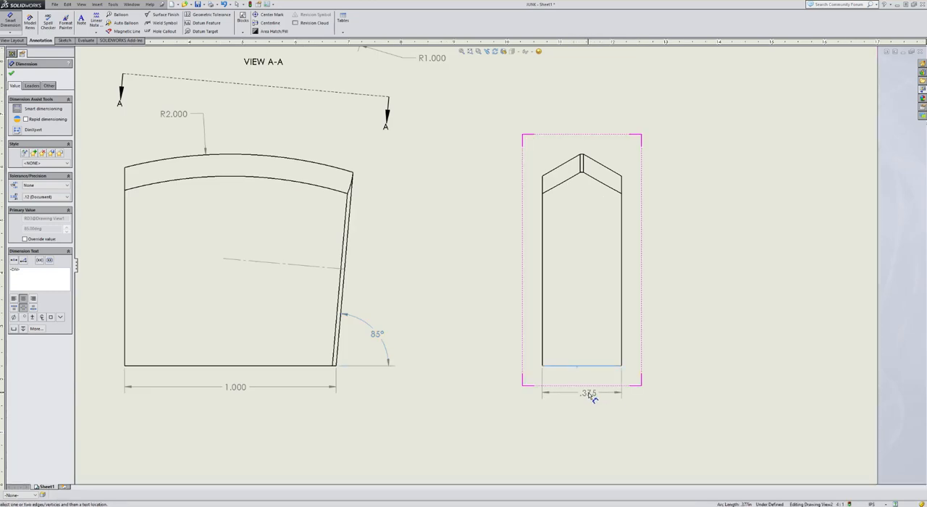
click(590, 397)
click(584, 365)
scroll(590, 180, down, 3)
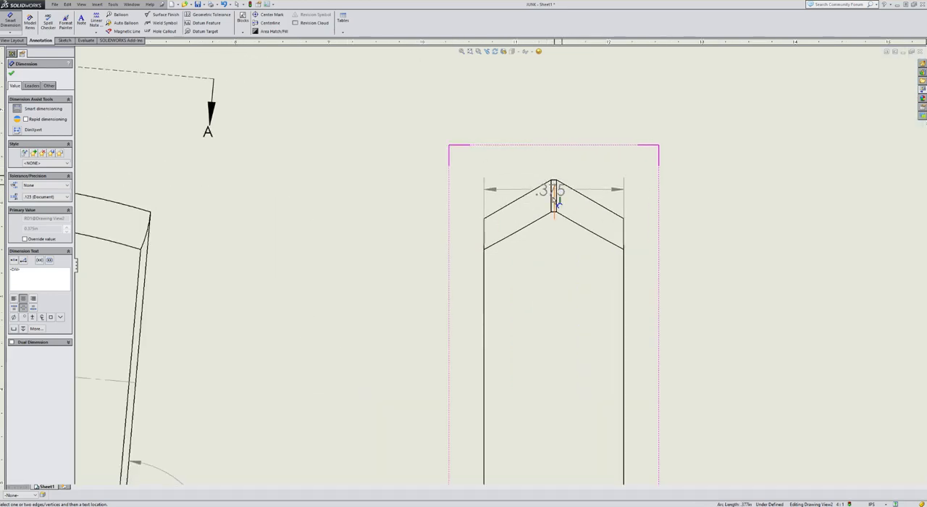
scroll(558, 183, down, 3)
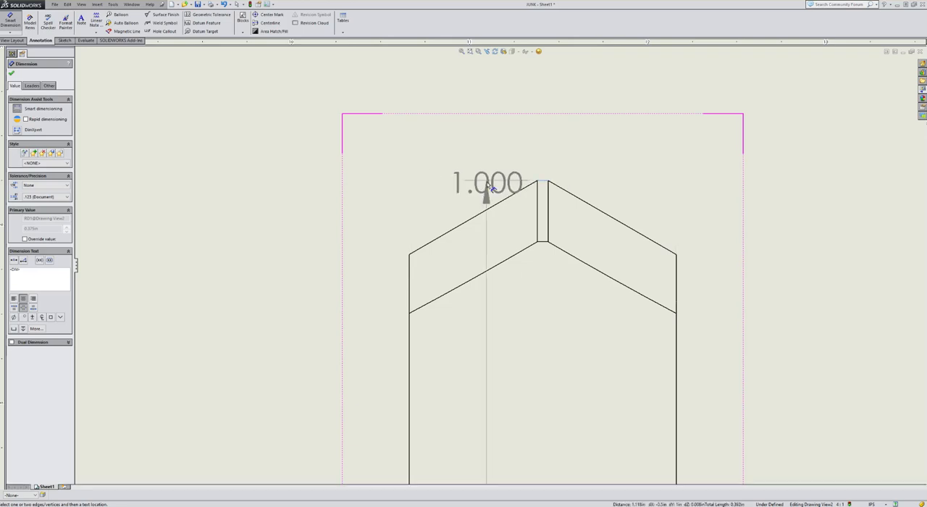
scroll(487, 181, up, 5)
scroll(516, 243, down, 2)
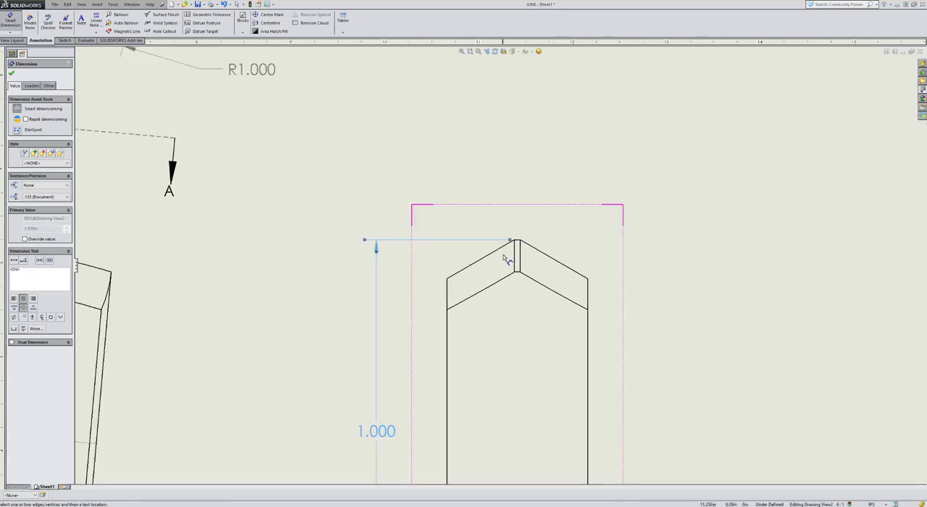
Dimension the width of the narrow flat at the peak of the side view
scroll(520, 247, down, 2)
click(515, 246)
click(375, 153)
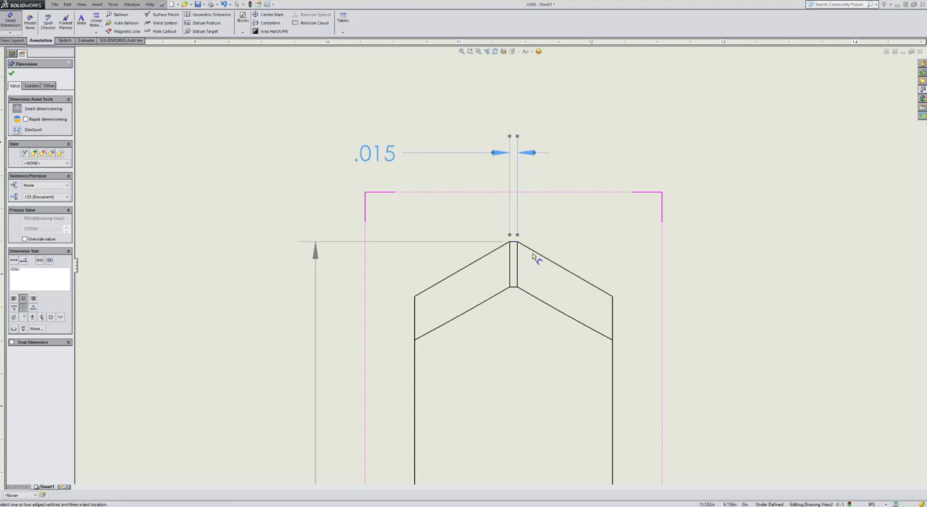
Dimension the angle between the flat at the peak and the sloping right edge in the side view
scroll(529, 257, down, 2)
click(497, 242)
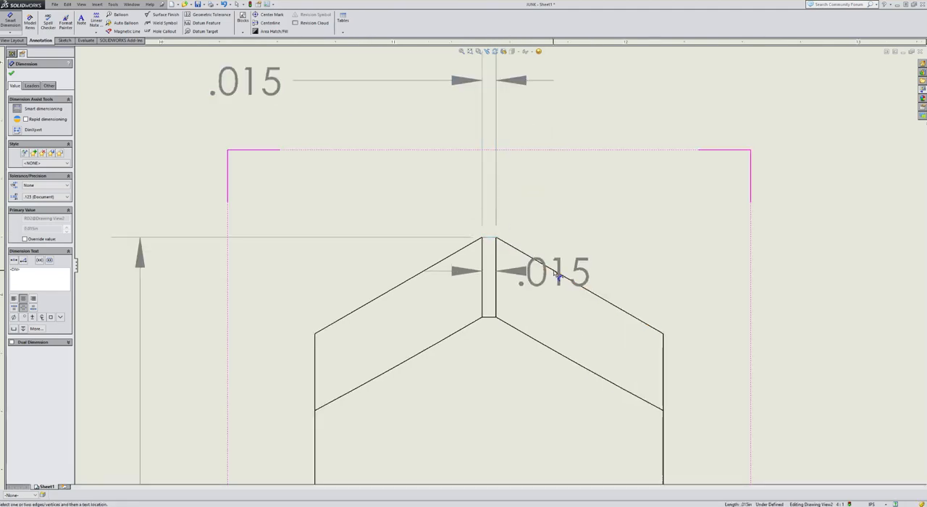
click(520, 251)
scroll(515, 252, up, 2)
scroll(515, 250, up, 1)
click(622, 290)
scroll(500, 261, up, 5)
scroll(397, 356, up, 3)
scroll(449, 369, down, 4)
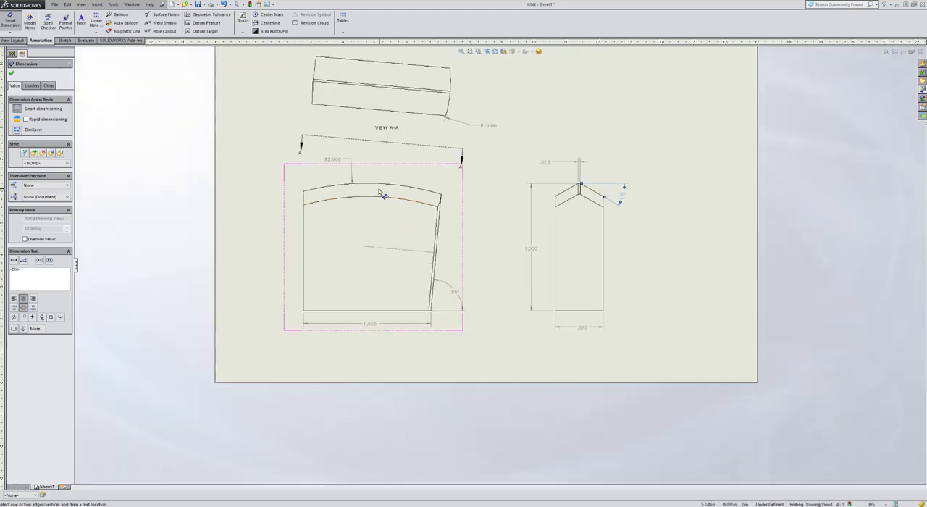
click(435, 292)
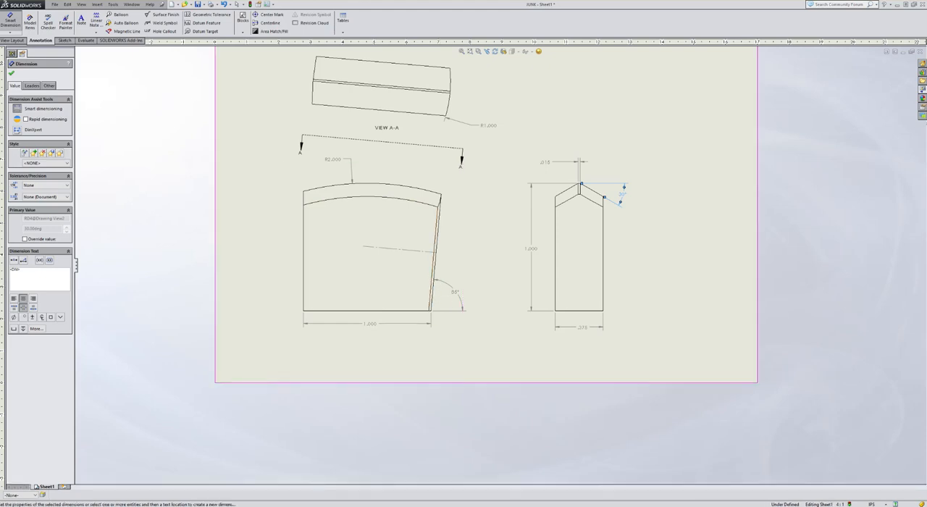
Switch to ADM112_ASSIGN_7.1.PDF in Adobe Acrobat Reader and check the reference drawing's datums and dimensions
mouse_move(398, 505)
click(435, 487)
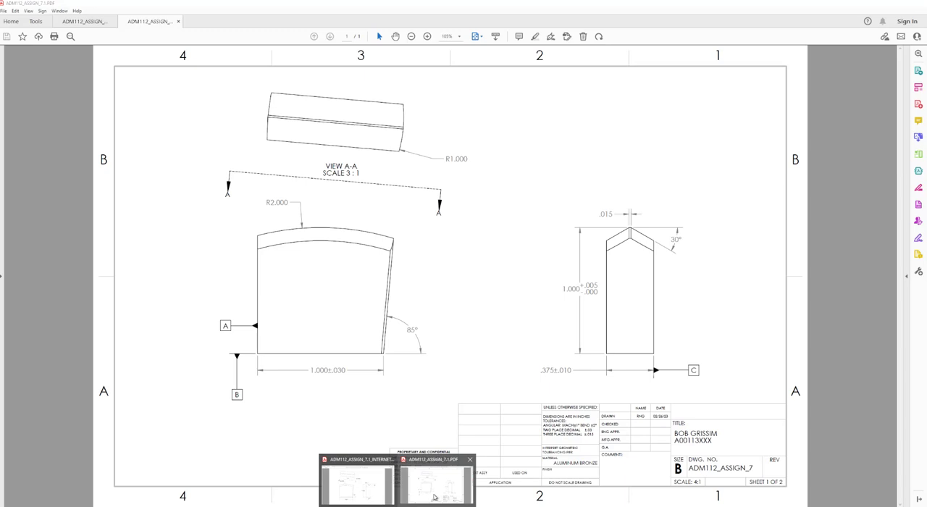
click(434, 497)
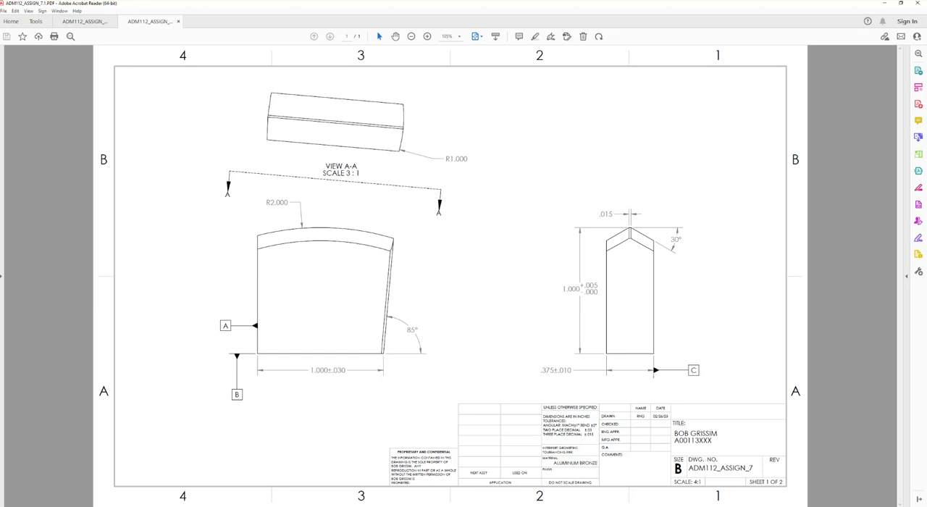
Return to the SOLIDWORKS drawing and attach datum feature A to the left edge and B to the bottom edge of the front view
mouse_move(415, 506)
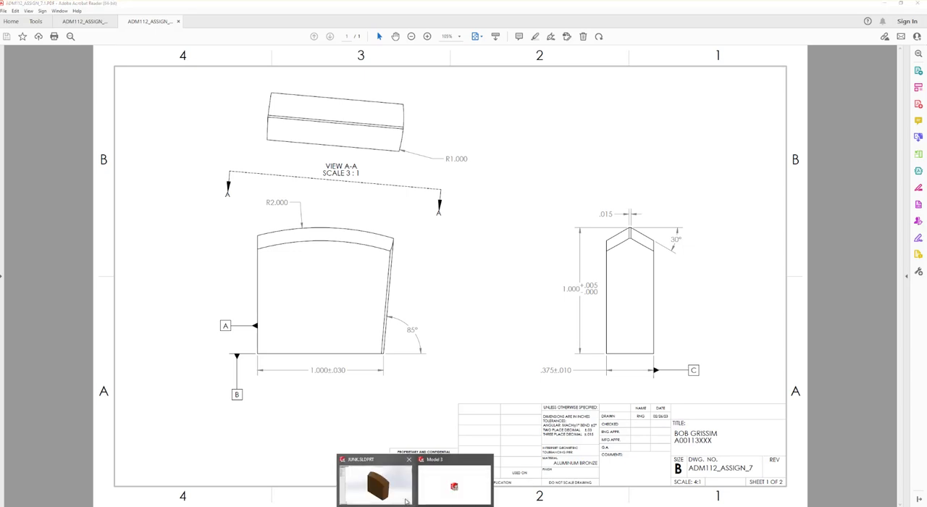
click(439, 493)
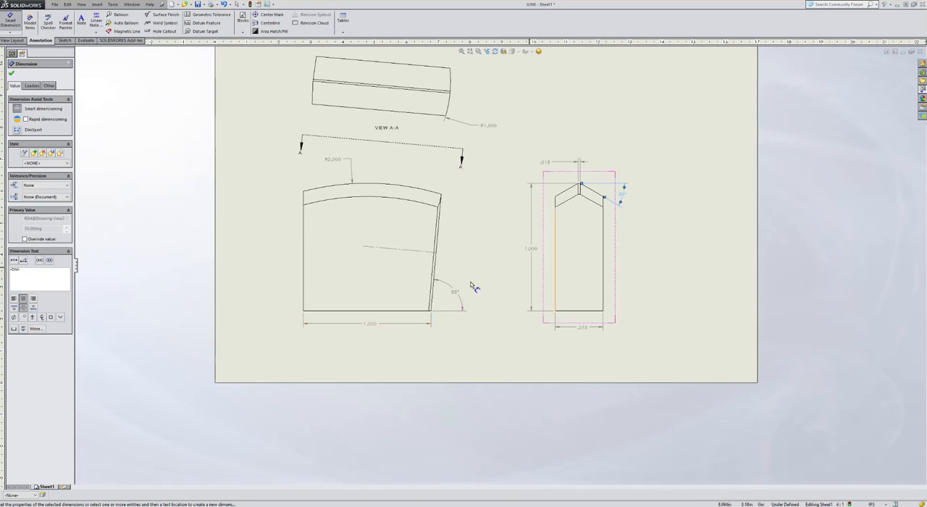
click(202, 25)
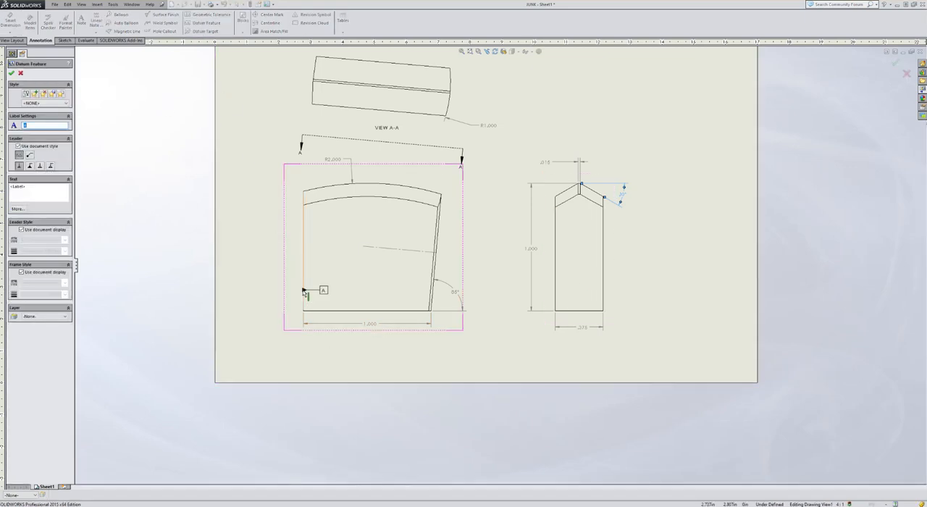
click(303, 322)
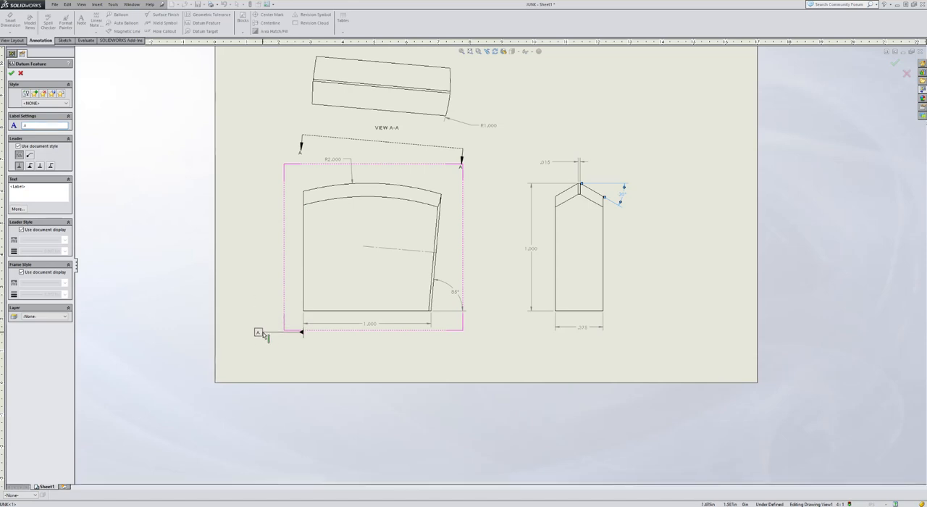
click(260, 323)
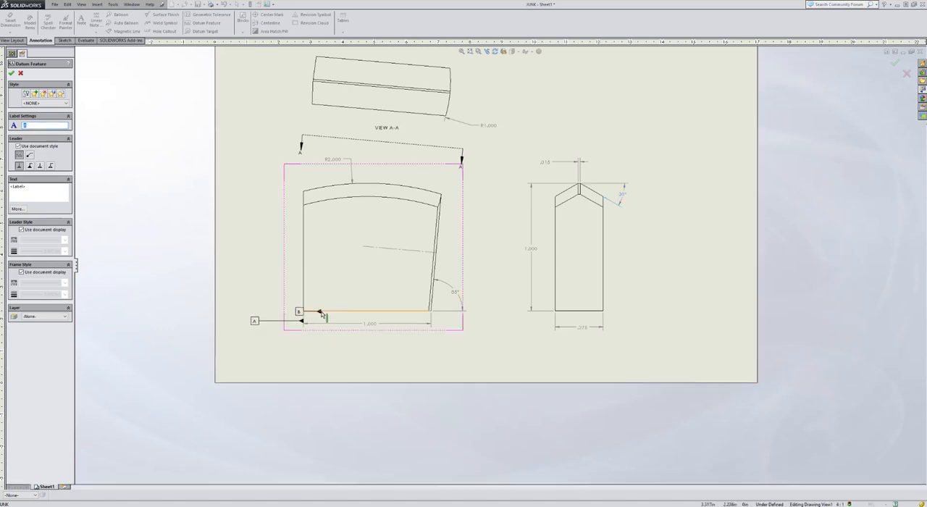
click(246, 348)
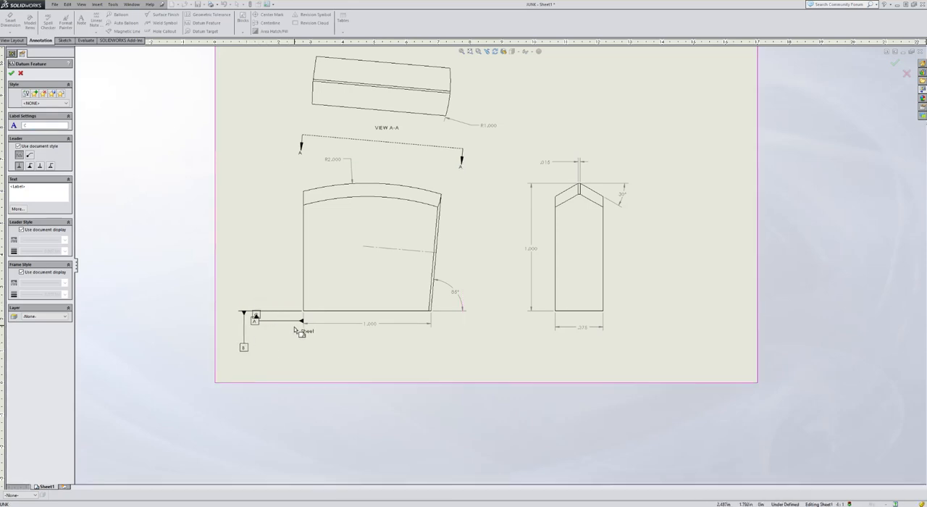
key(Escape)
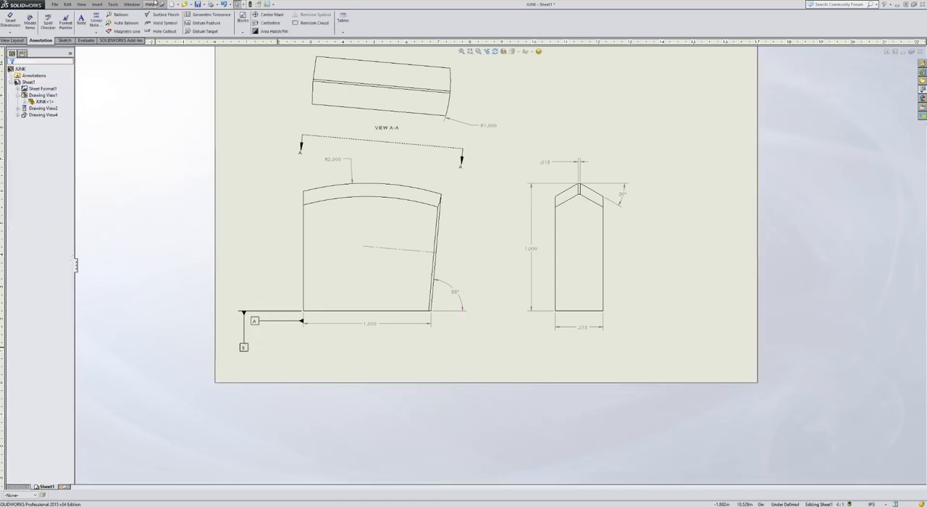
Attach datum feature C to the right edge of the side view, in line with the width dimension
click(200, 23)
scroll(589, 312, down, 3)
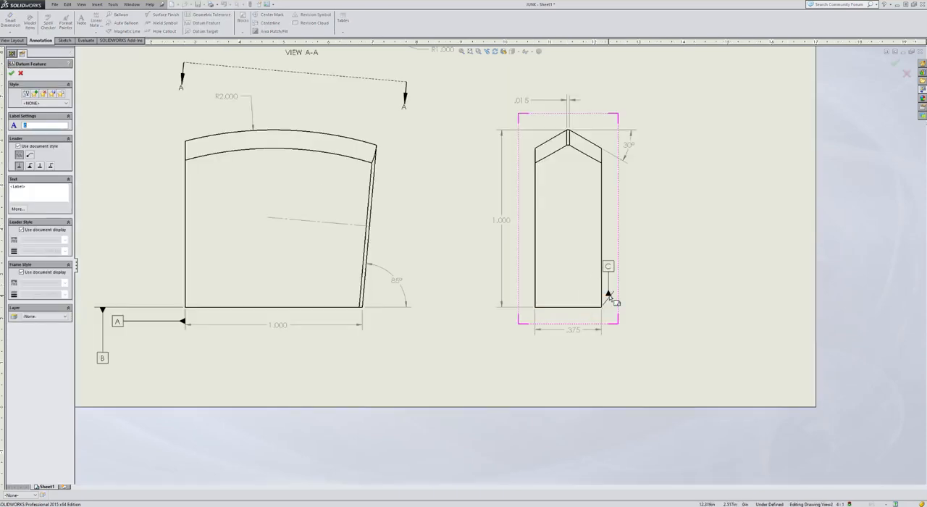
click(602, 328)
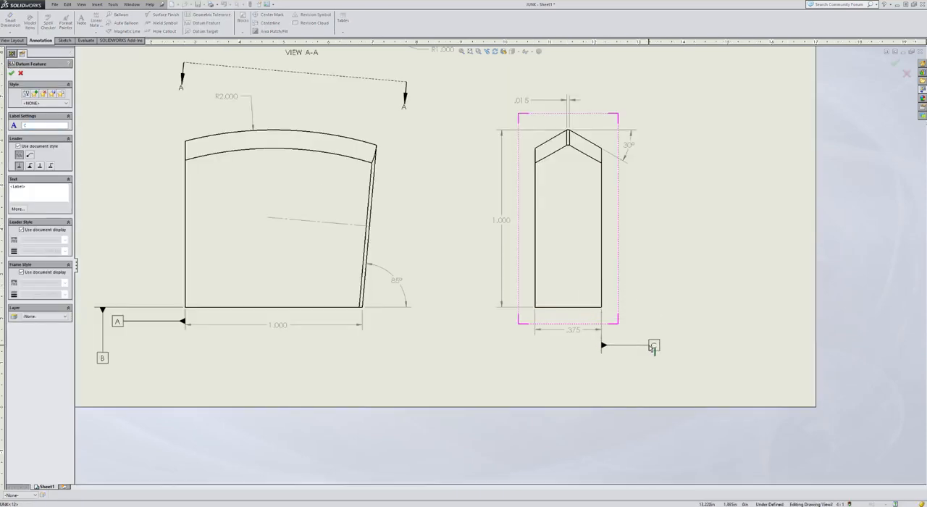
click(655, 329)
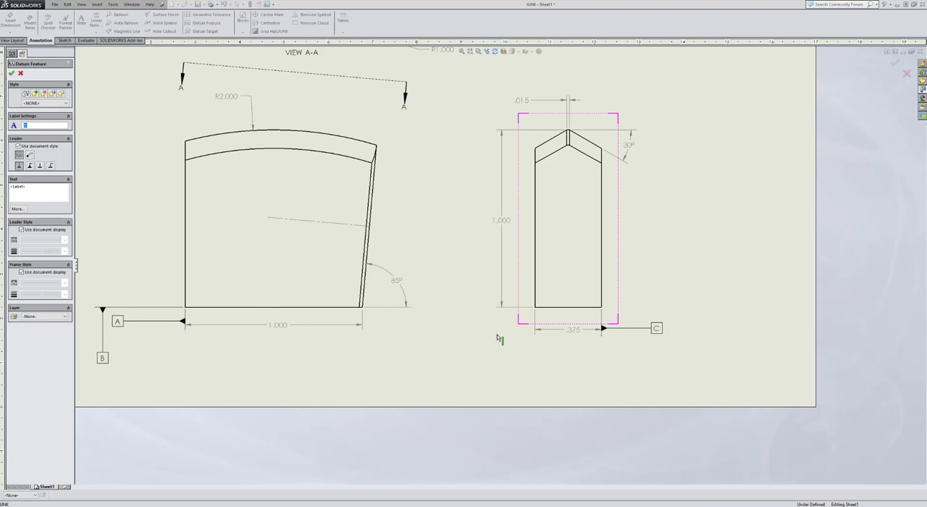
key(Escape)
Move datum symbol A up alongside the left edge of the front view, clear of datum B
scroll(191, 351, up, 2)
scroll(191, 349, up, 2)
scroll(367, 300, down, 2)
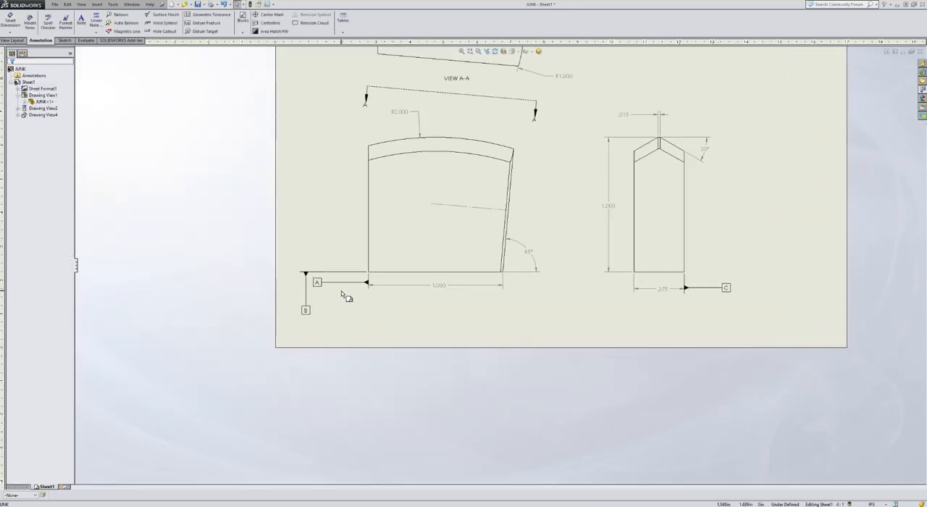
mouse_move(319, 280)
mouse_down()
mouse_move(319, 221)
mouse_move(318, 241)
mouse_up()
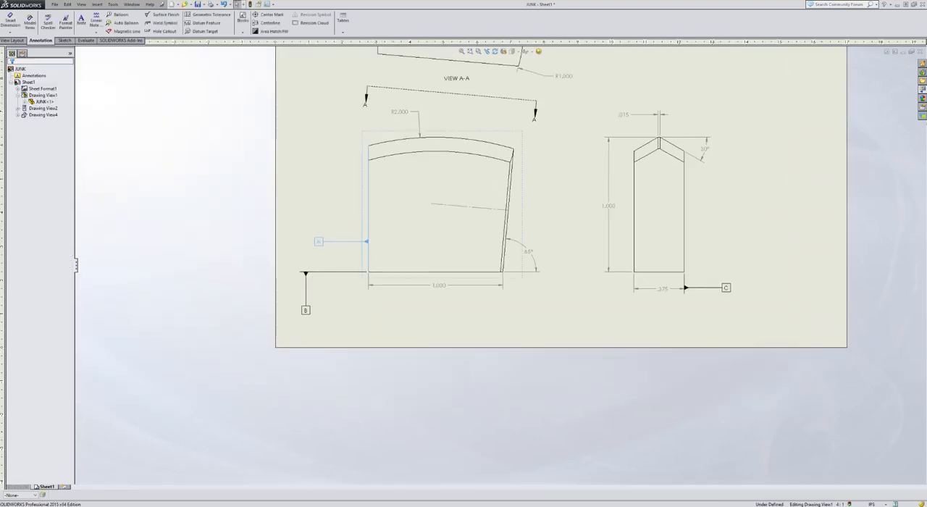
click(568, 248)
scroll(598, 244, up, 3)
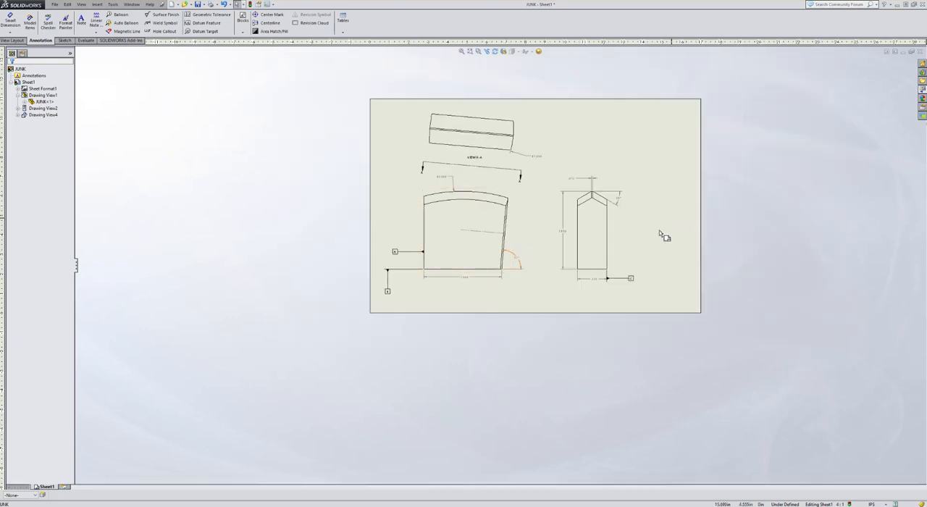
scroll(662, 227, down, 3)
scroll(528, 339, down, 2)
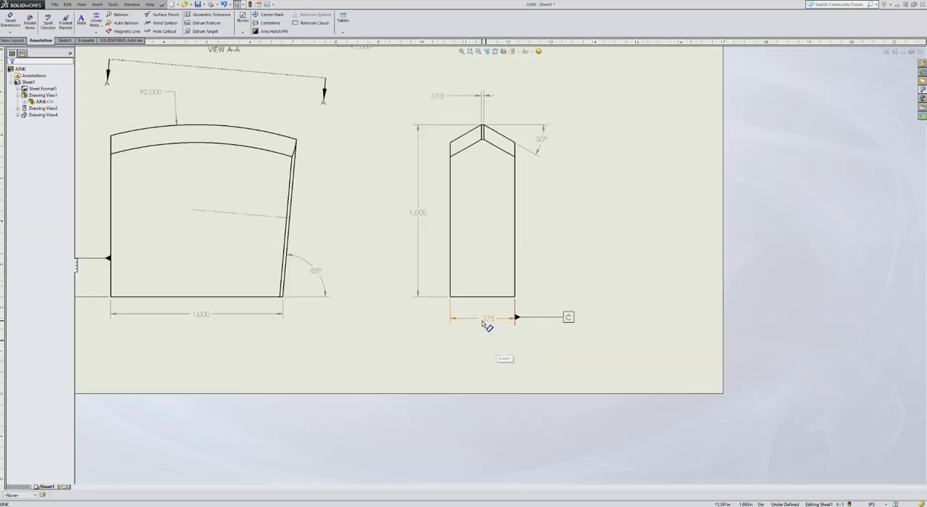
click(371, 240)
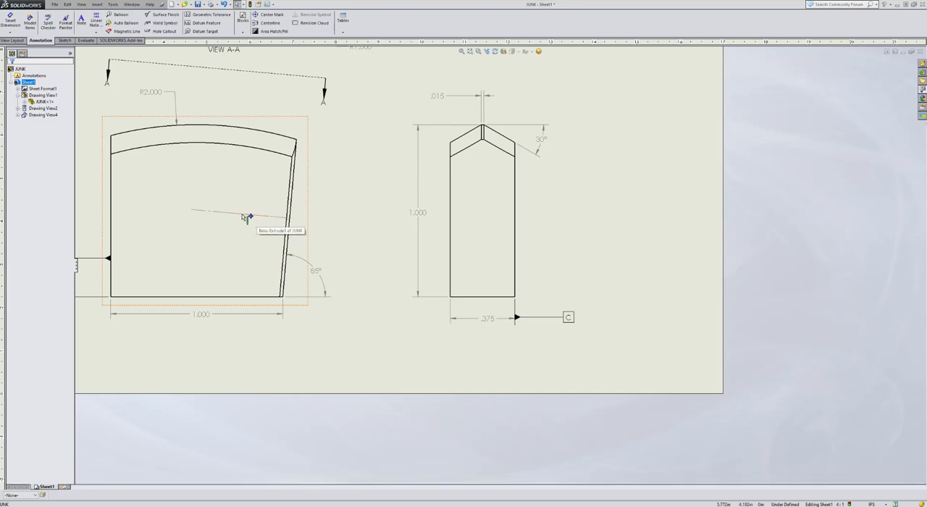
Open the part model from the front view, hide the centerline sketch Sketch4 there and return to the drawing
scroll(348, 225, up, 1)
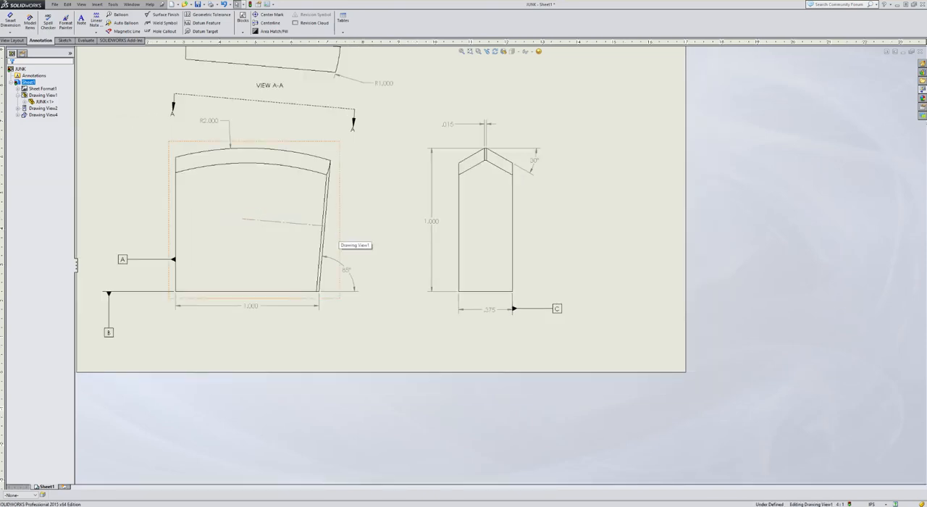
click(339, 244)
click(359, 210)
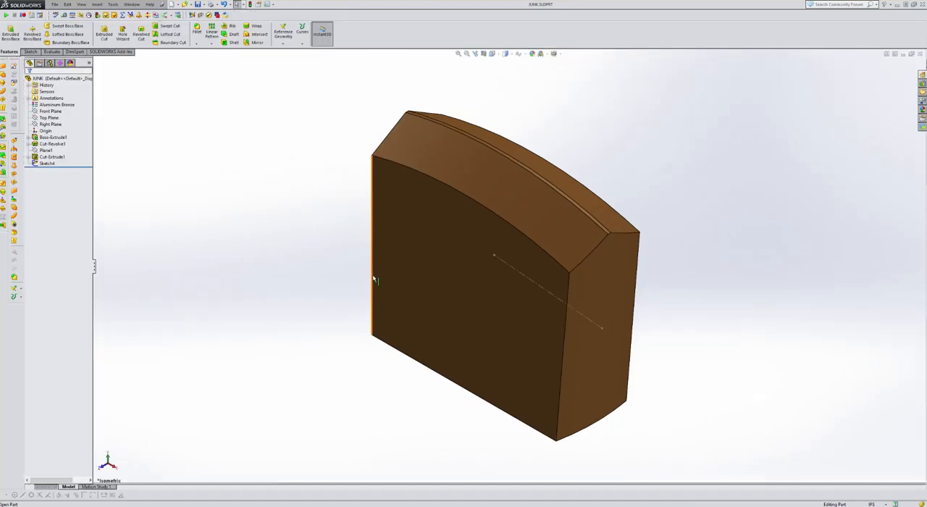
click(41, 152)
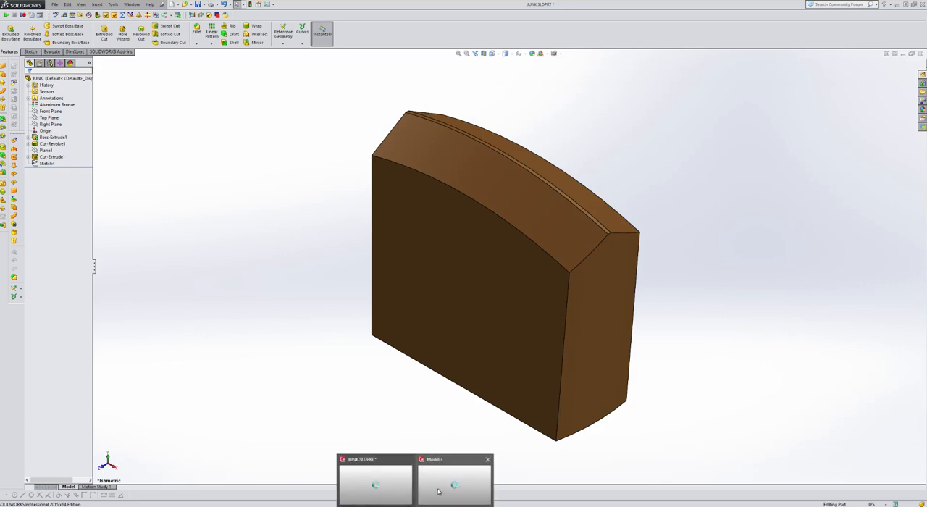
click(438, 491)
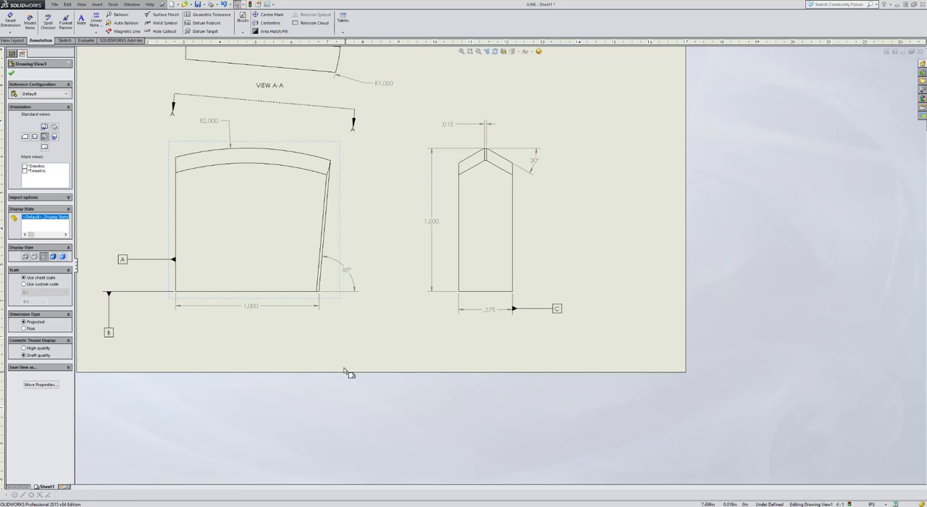
Reset the sketch visibility of the front view, close its view properties and fit the whole sheet in the window
scroll(373, 250, up, 2)
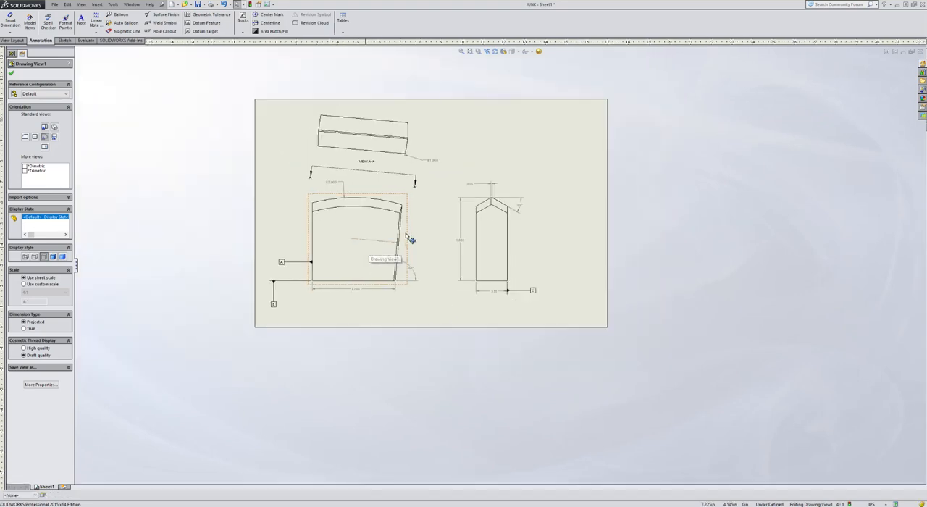
scroll(405, 239, down, 3)
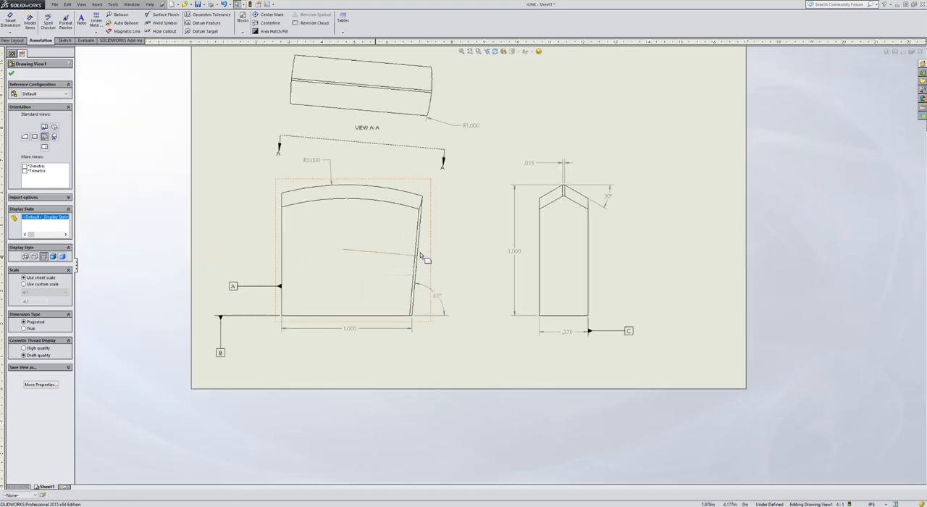
scroll(420, 254, down, 2)
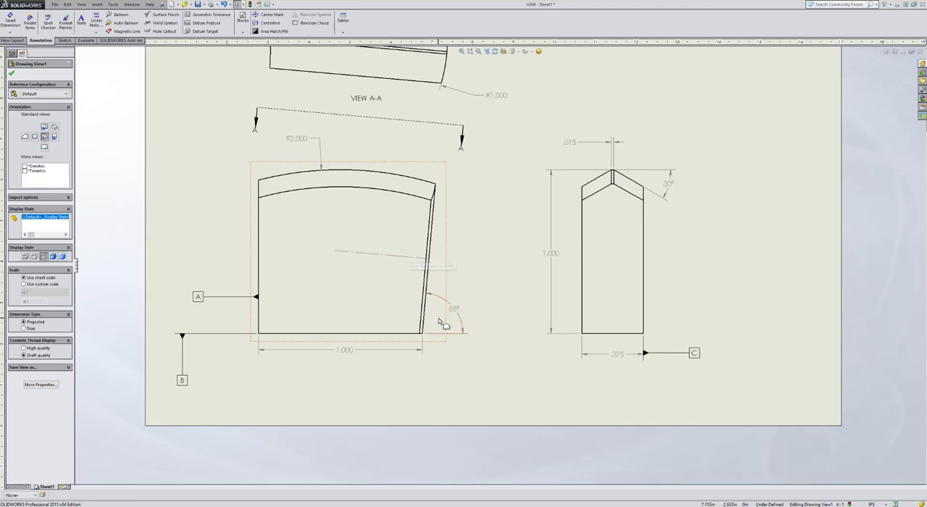
right_click(437, 272)
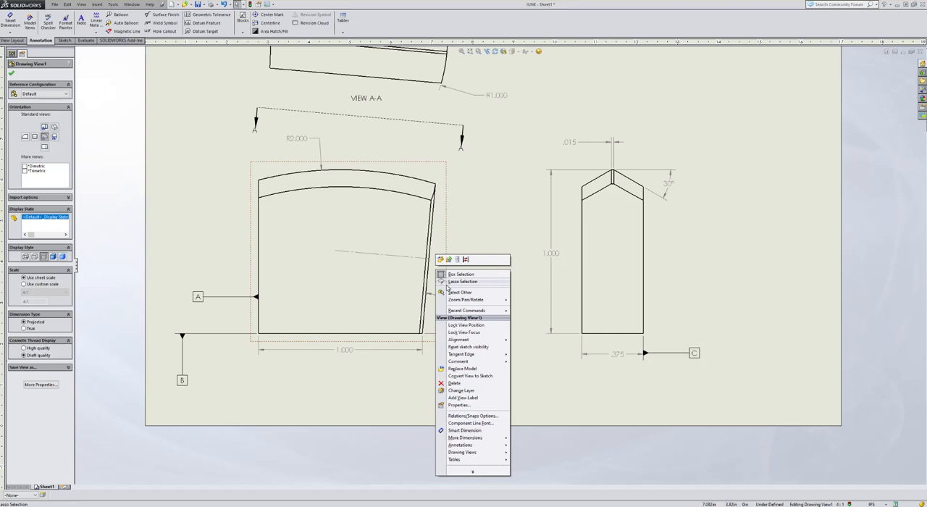
click(475, 347)
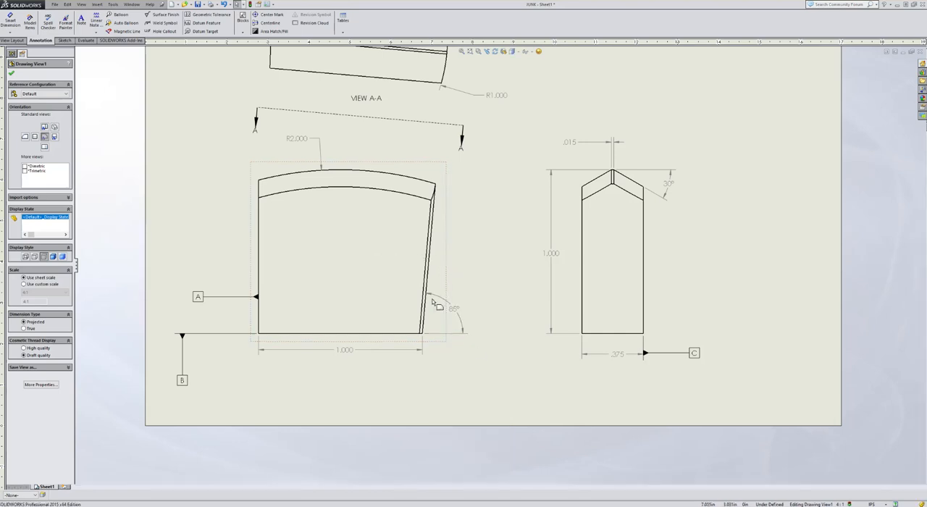
click(11, 73)
key(f)
scroll(509, 144, down, 2)
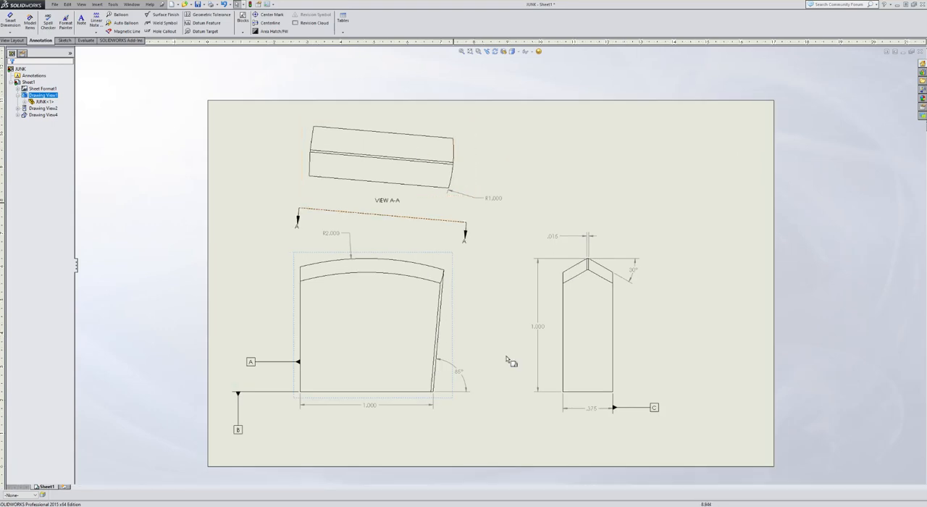